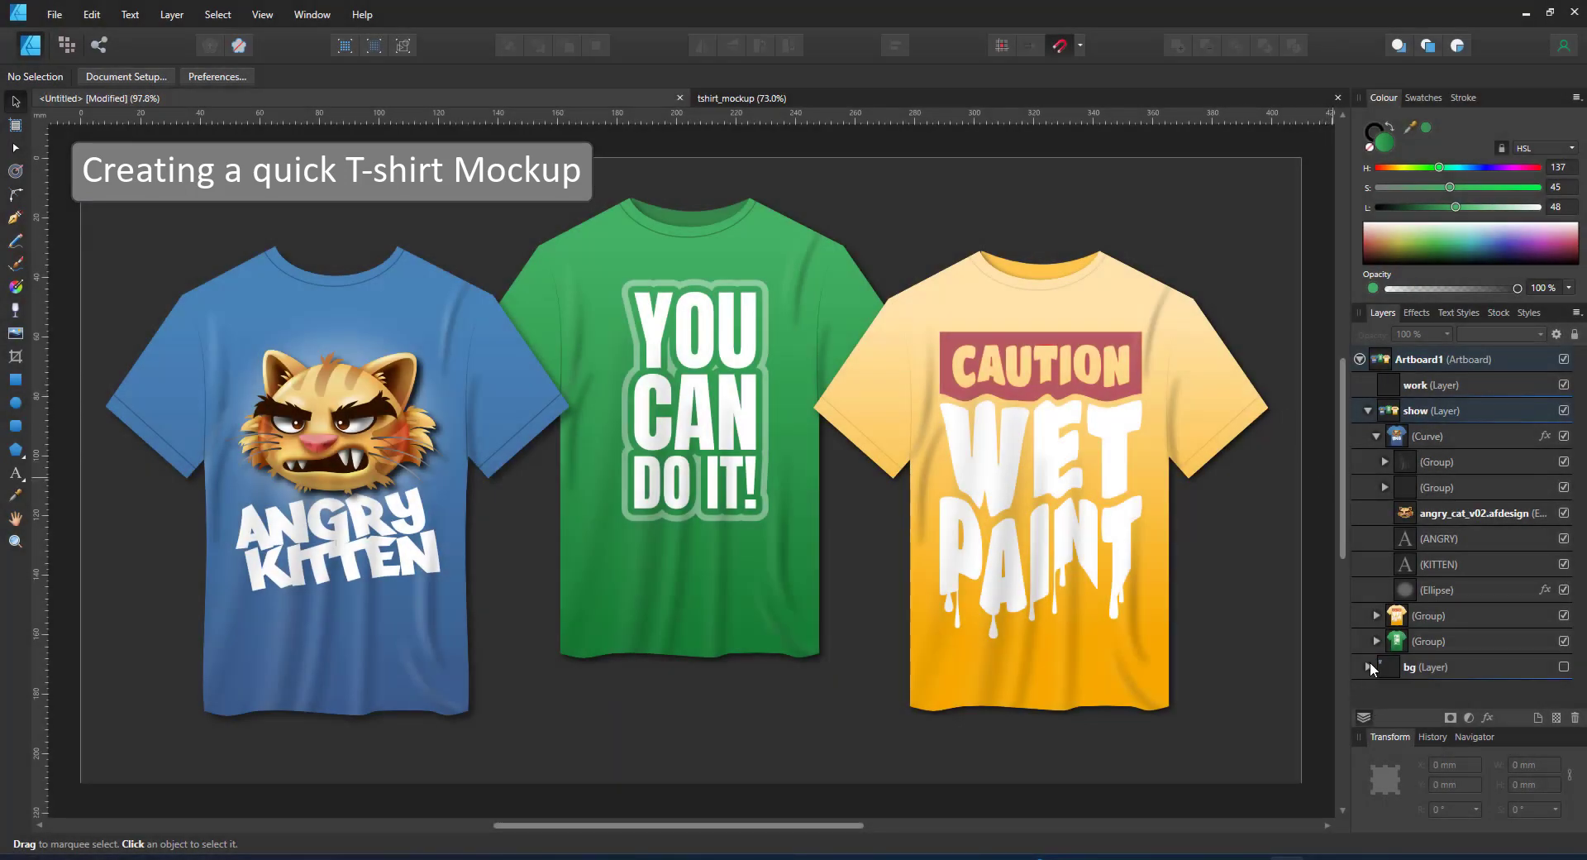
- Expand the blue shirt's fold groups and toggle the nested groups' visibility to examine how highlights and shadows cover the artwork
click(1384, 460)
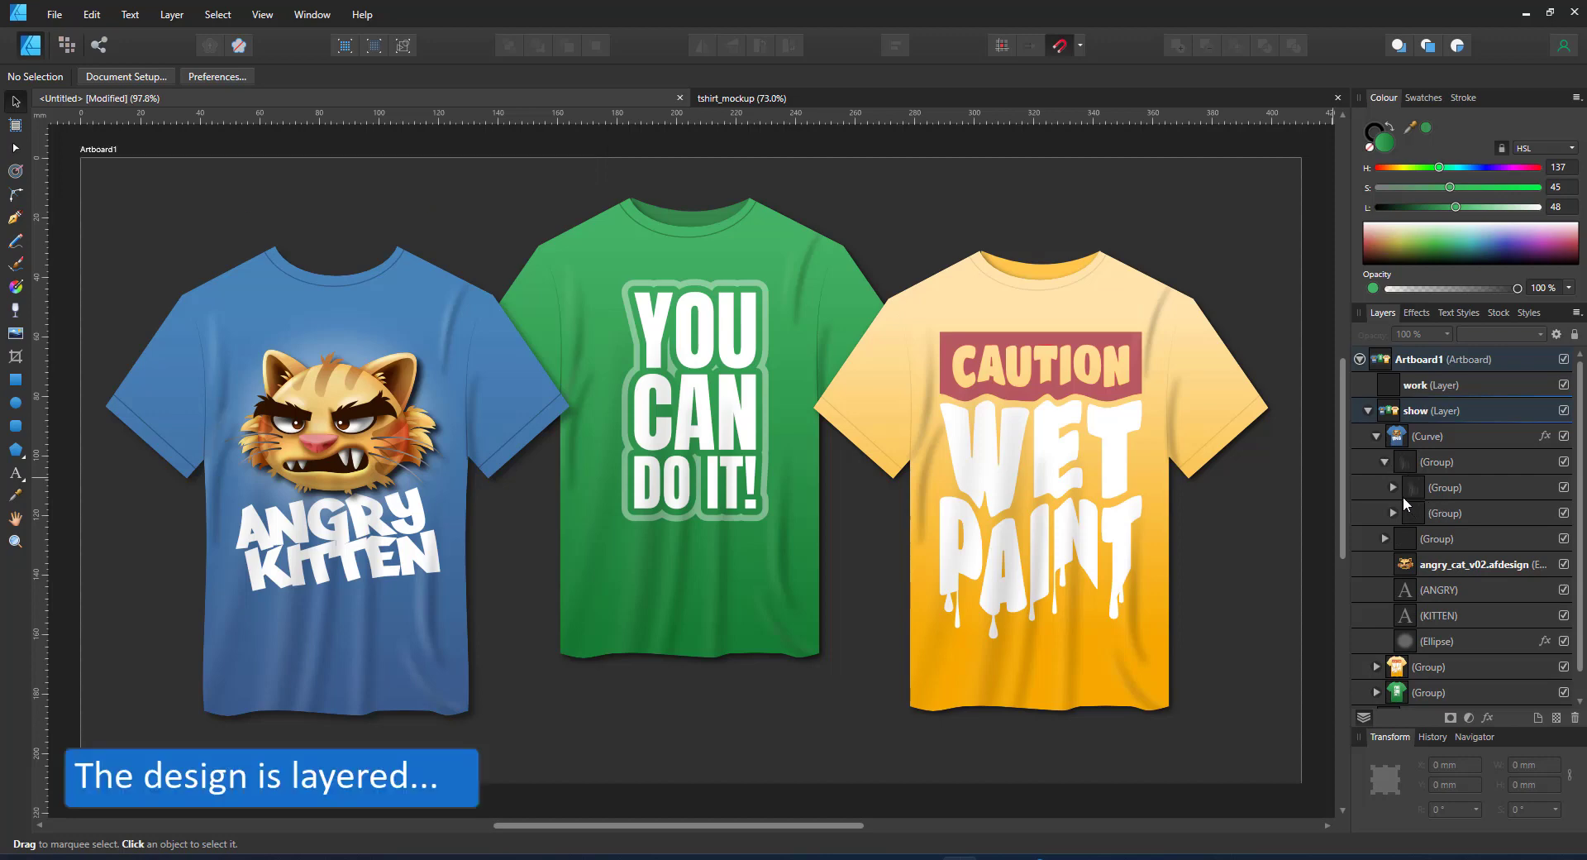
click(1390, 480)
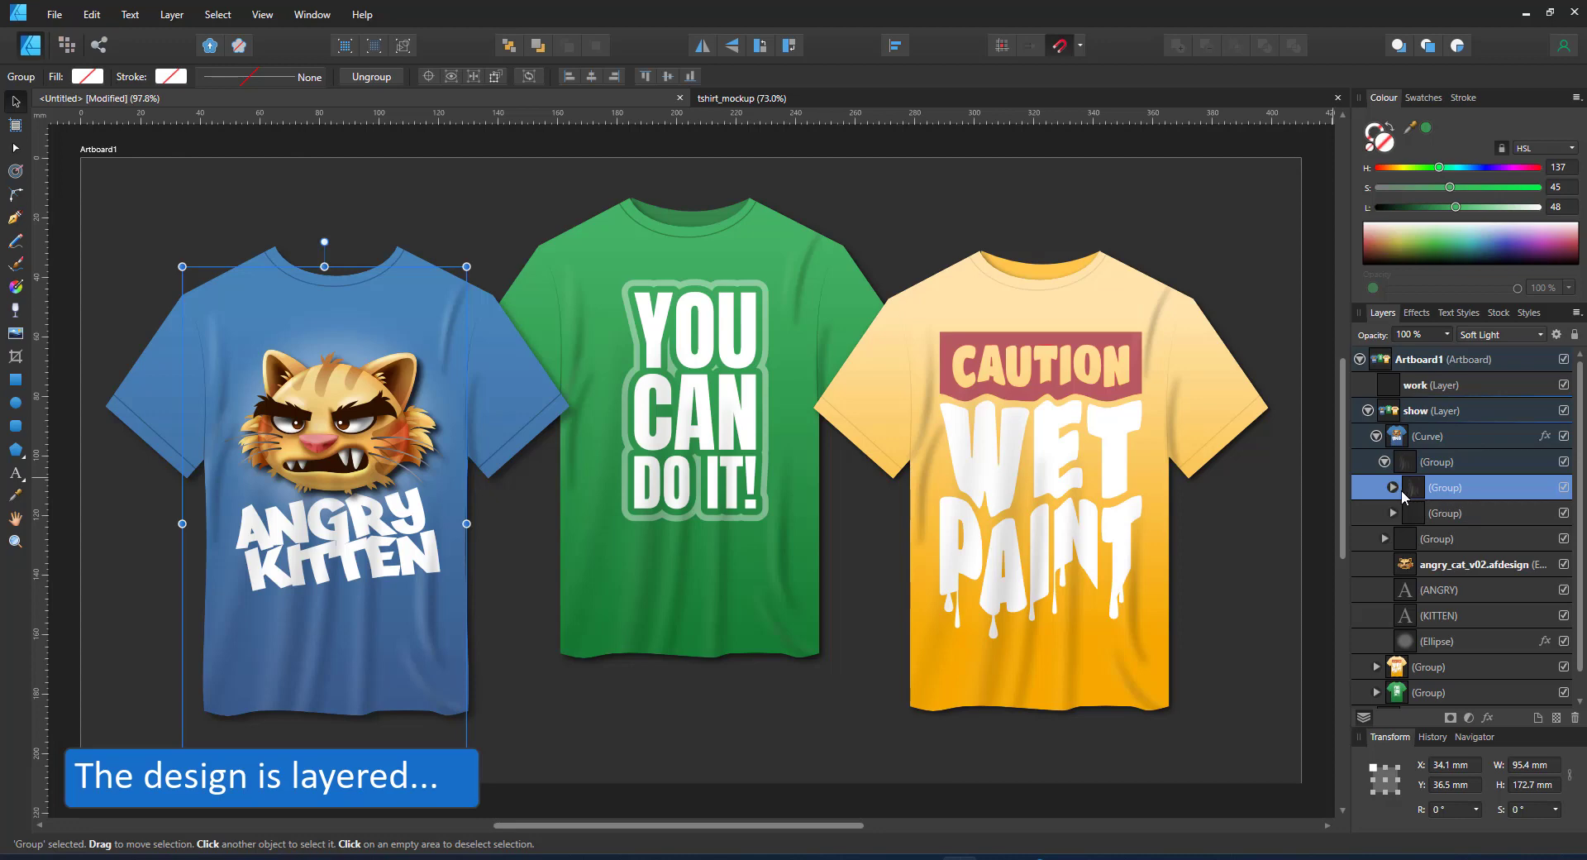
click(1393, 487)
click(1392, 487)
click(1563, 487)
click(1565, 512)
click(1564, 488)
click(1462, 565)
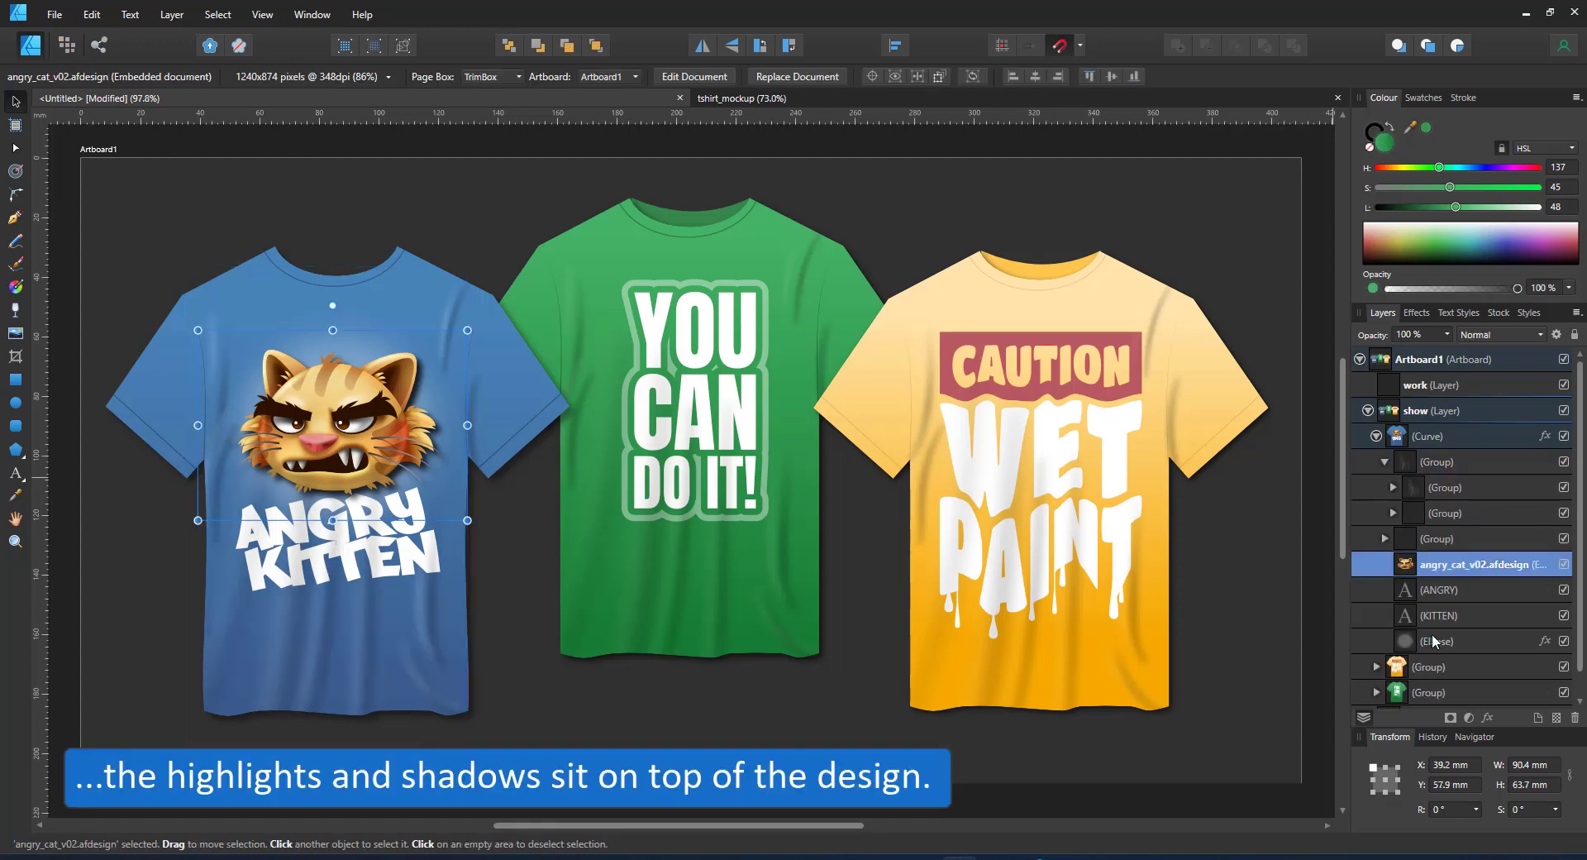
- Group the blue shirt's cat illustration, both text lines and the ellipse, then toggle the design's visibility off and on
shift+click(1435, 641)
key(ctrl+g)
click(1563, 564)
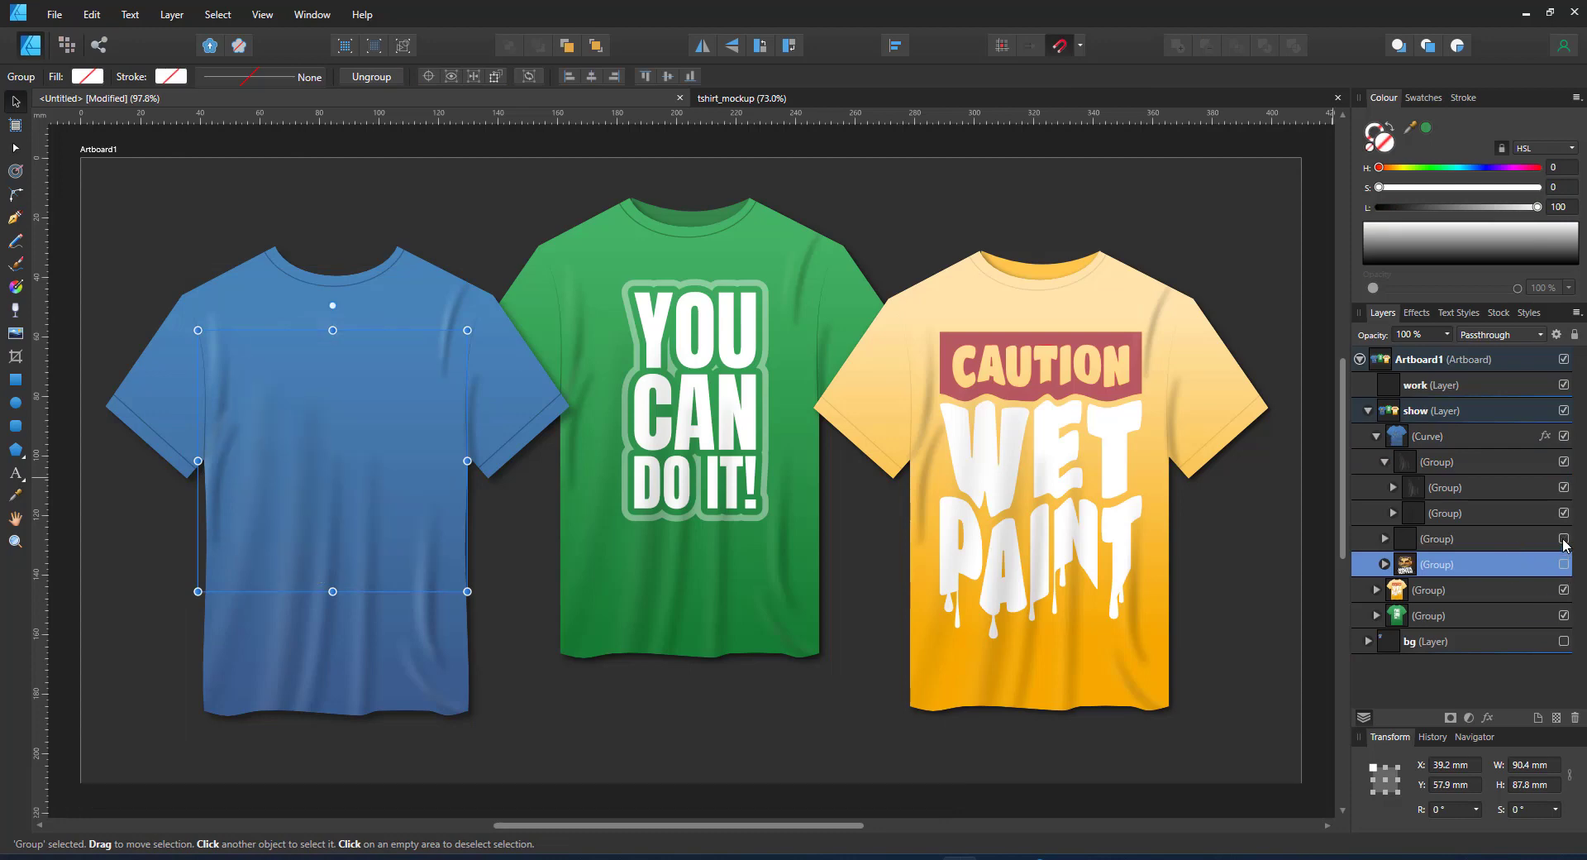
click(1564, 539)
click(1563, 563)
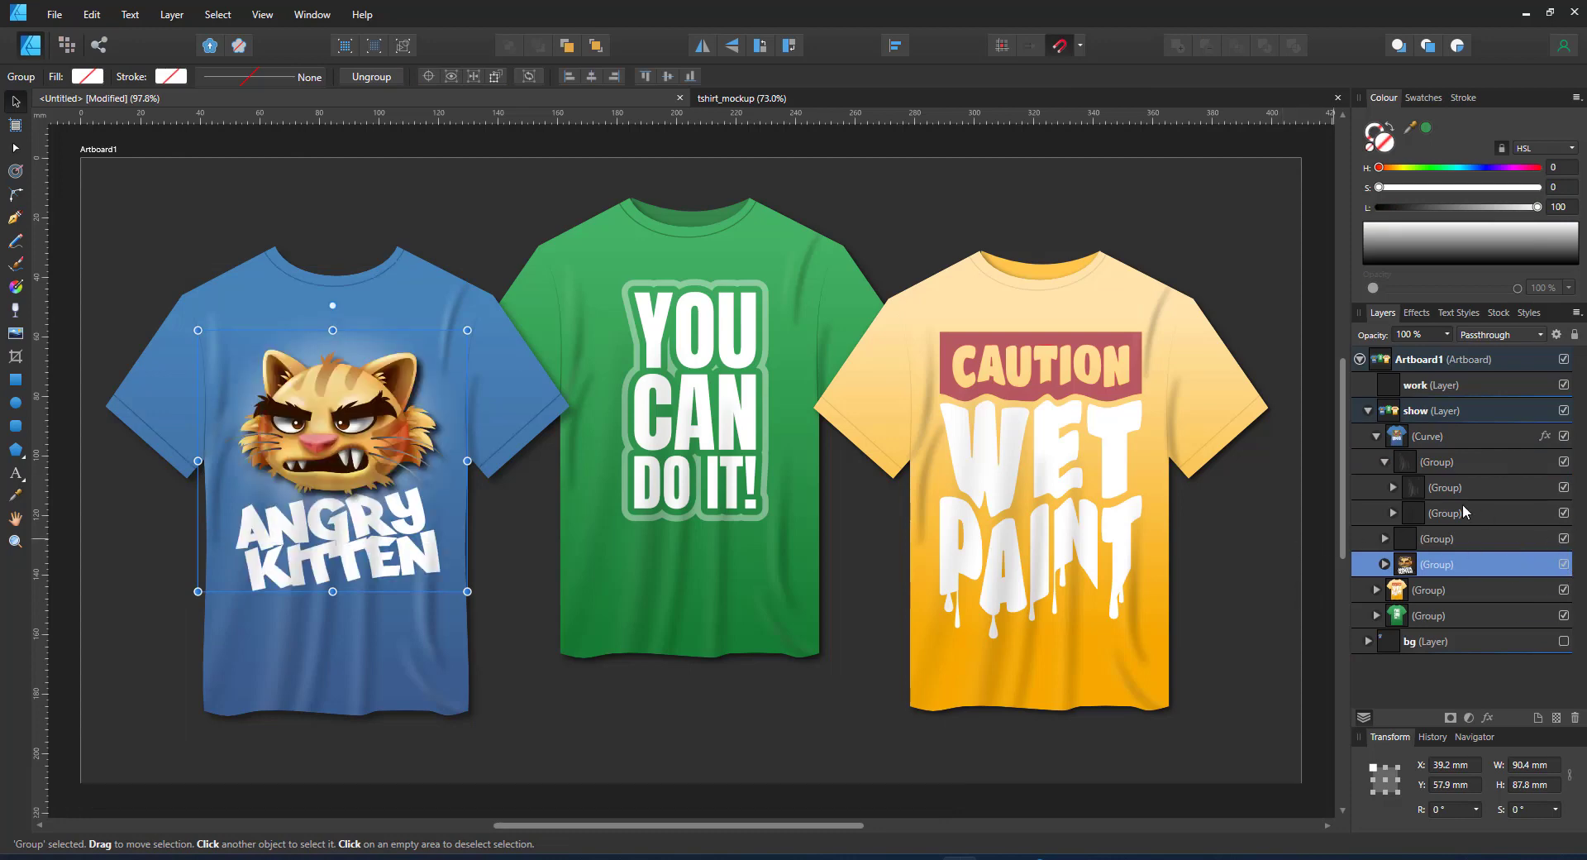
- Adjust the opacity of the second nested fold group on the blue shirt
click(1415, 513)
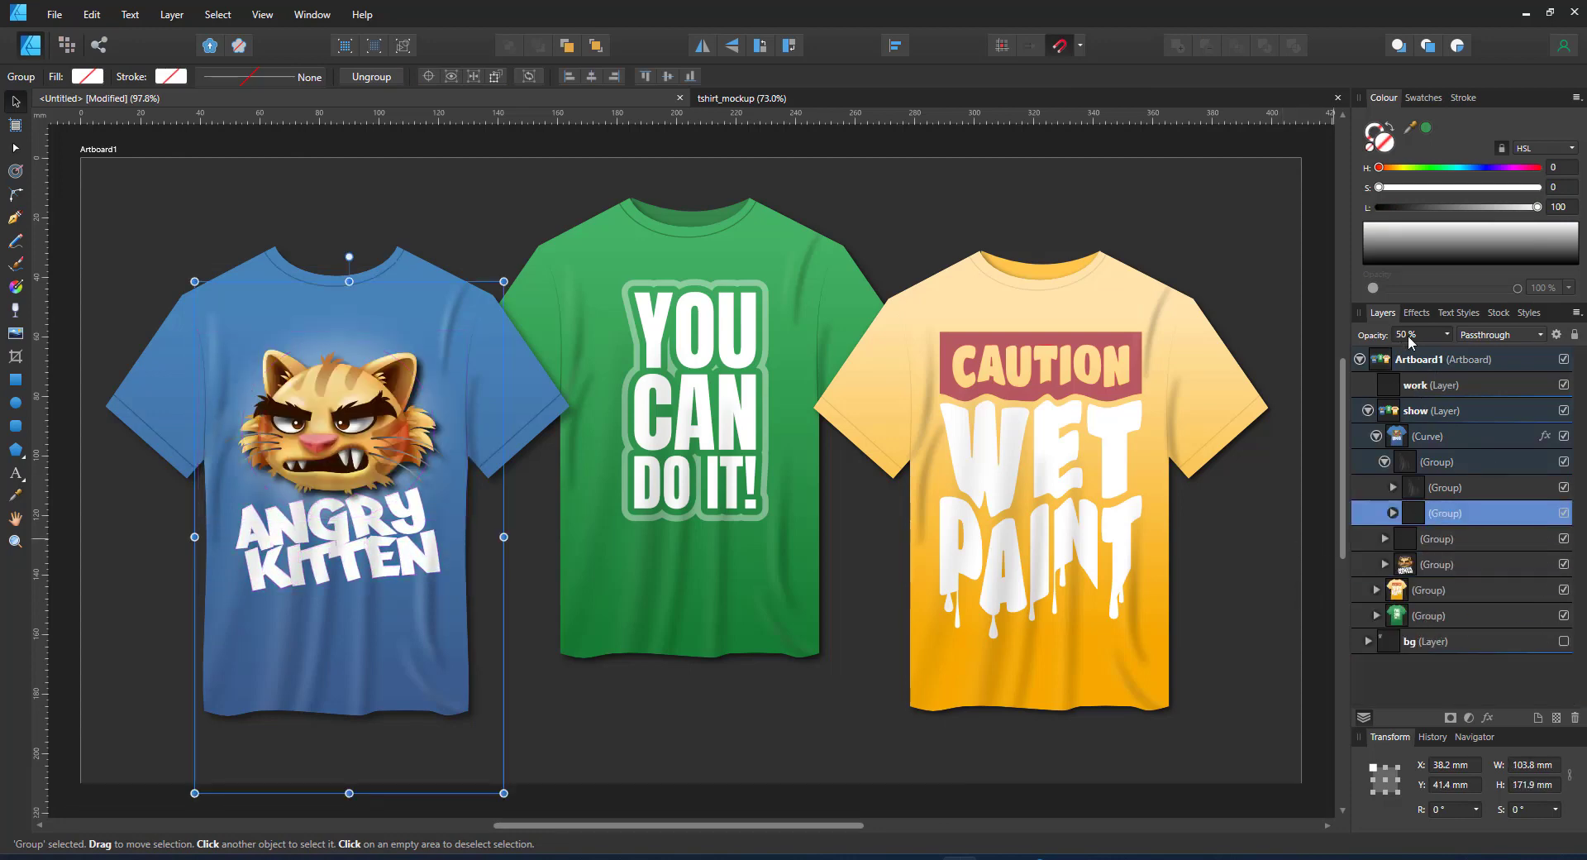
drag(1407, 339, 1468, 354)
key(Return)
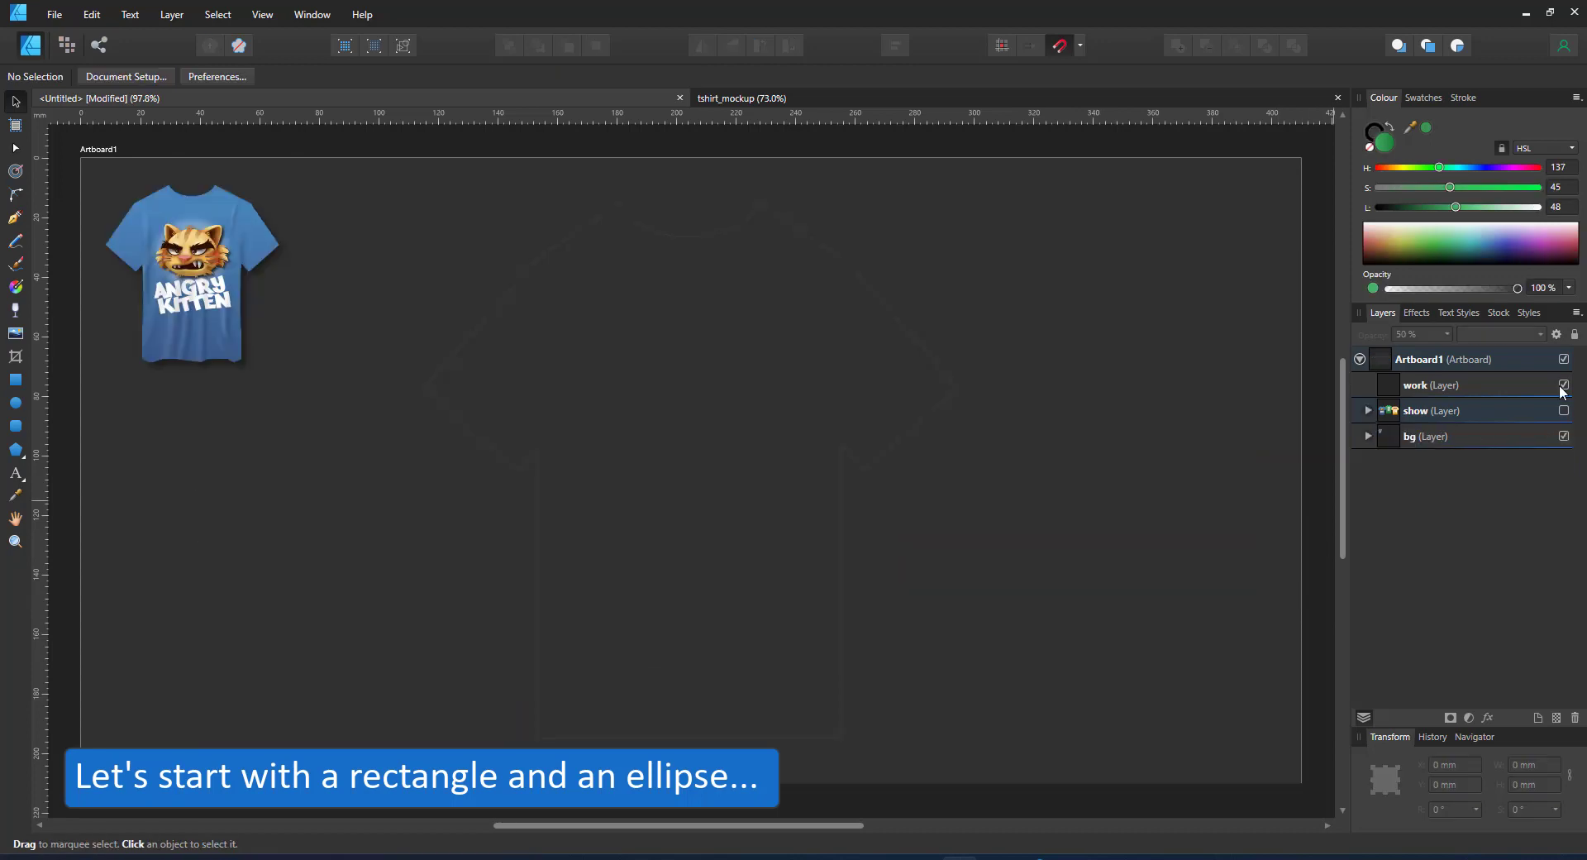
- On the work layer, draw a body rectangle about 103 mm wide and a neck ellipse about 51 mm wide over its top edge
click(1515, 387)
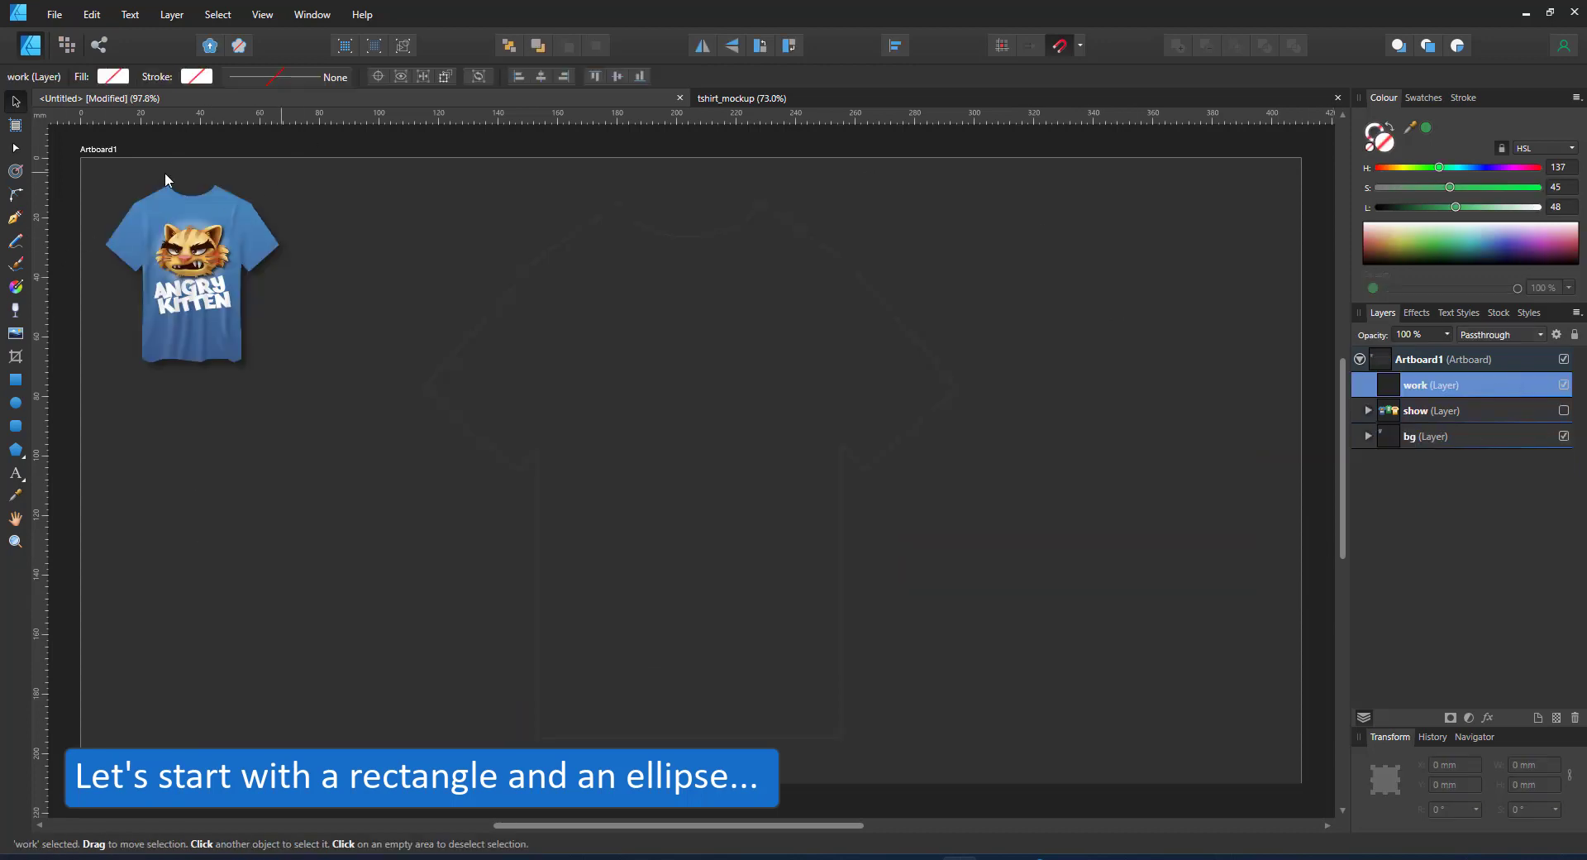
click(15, 380)
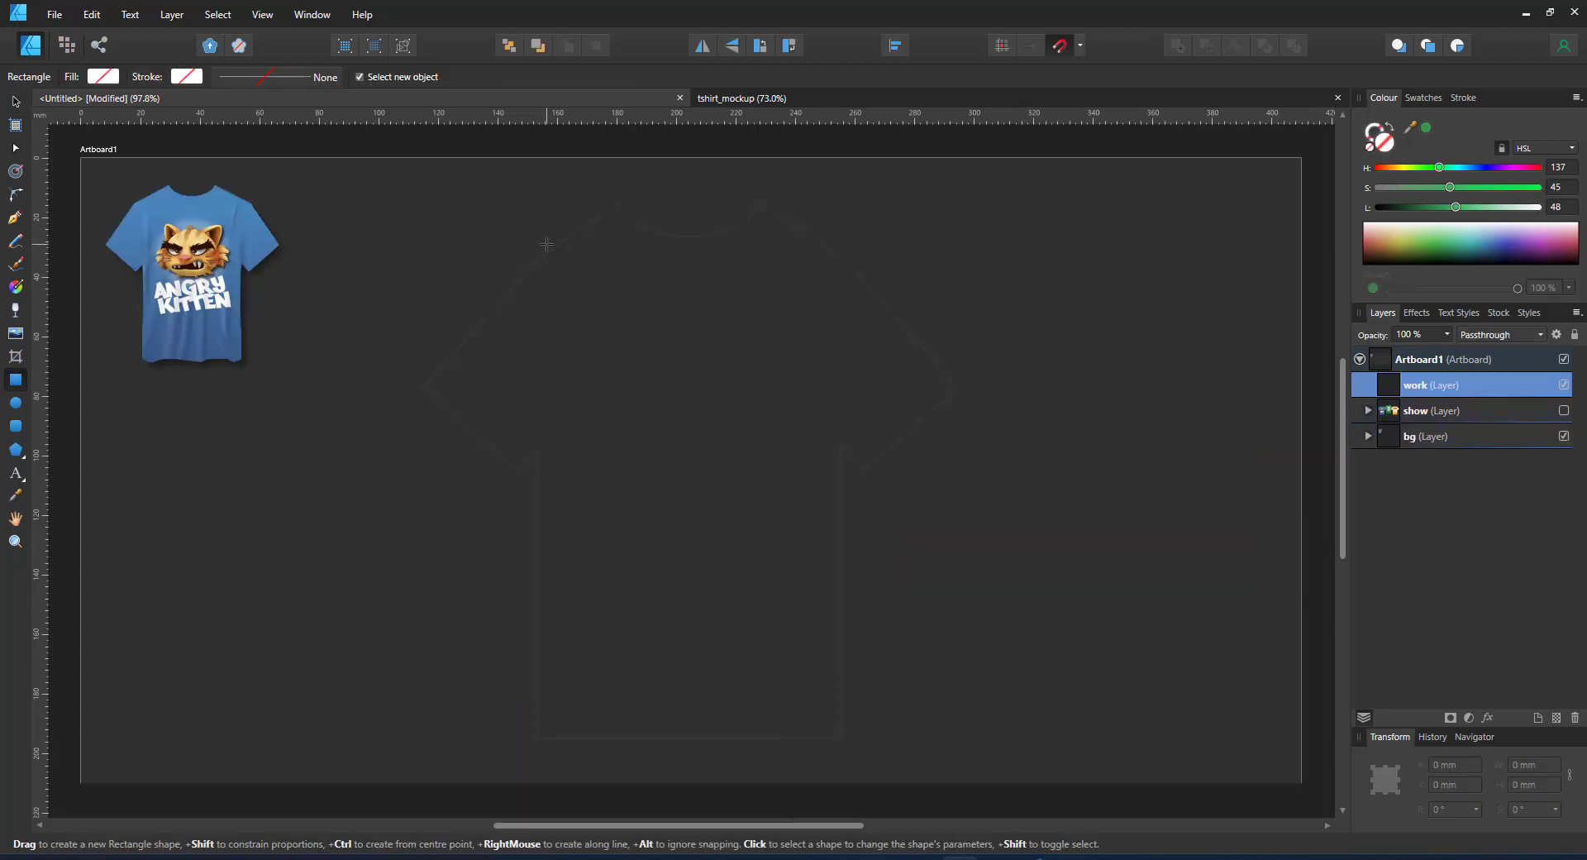
drag(525, 194, 844, 739)
drag(518, 457, 530, 457)
click(15, 403)
drag(626, 167, 694, 223)
- Draw a left sleeve rectangle about 48 by 64 mm, rotate it to about -42.3° and place it at the body's shoulder
click(15, 380)
drag(394, 328, 537, 518)
key(v)
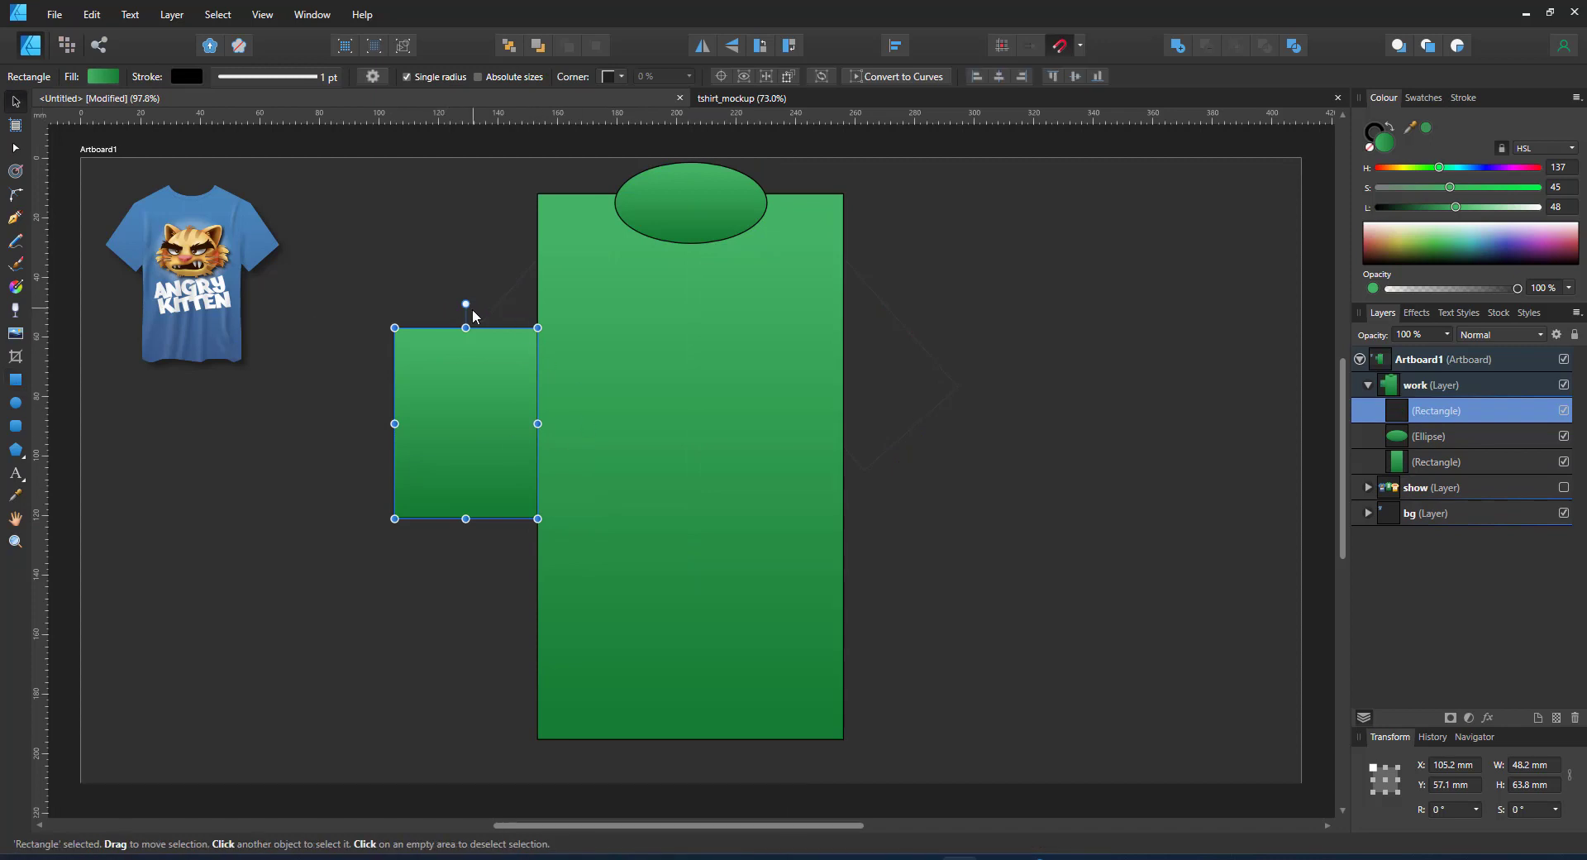
drag(466, 303, 541, 335)
drag(471, 400, 553, 342)
click(579, 405)
- Lower the neck ellipse and the body's top edge for a body height of about 166.5 mm, aligning the sleeve with the body's corner
drag(690, 195, 718, 236)
click(588, 326)
click(708, 337)
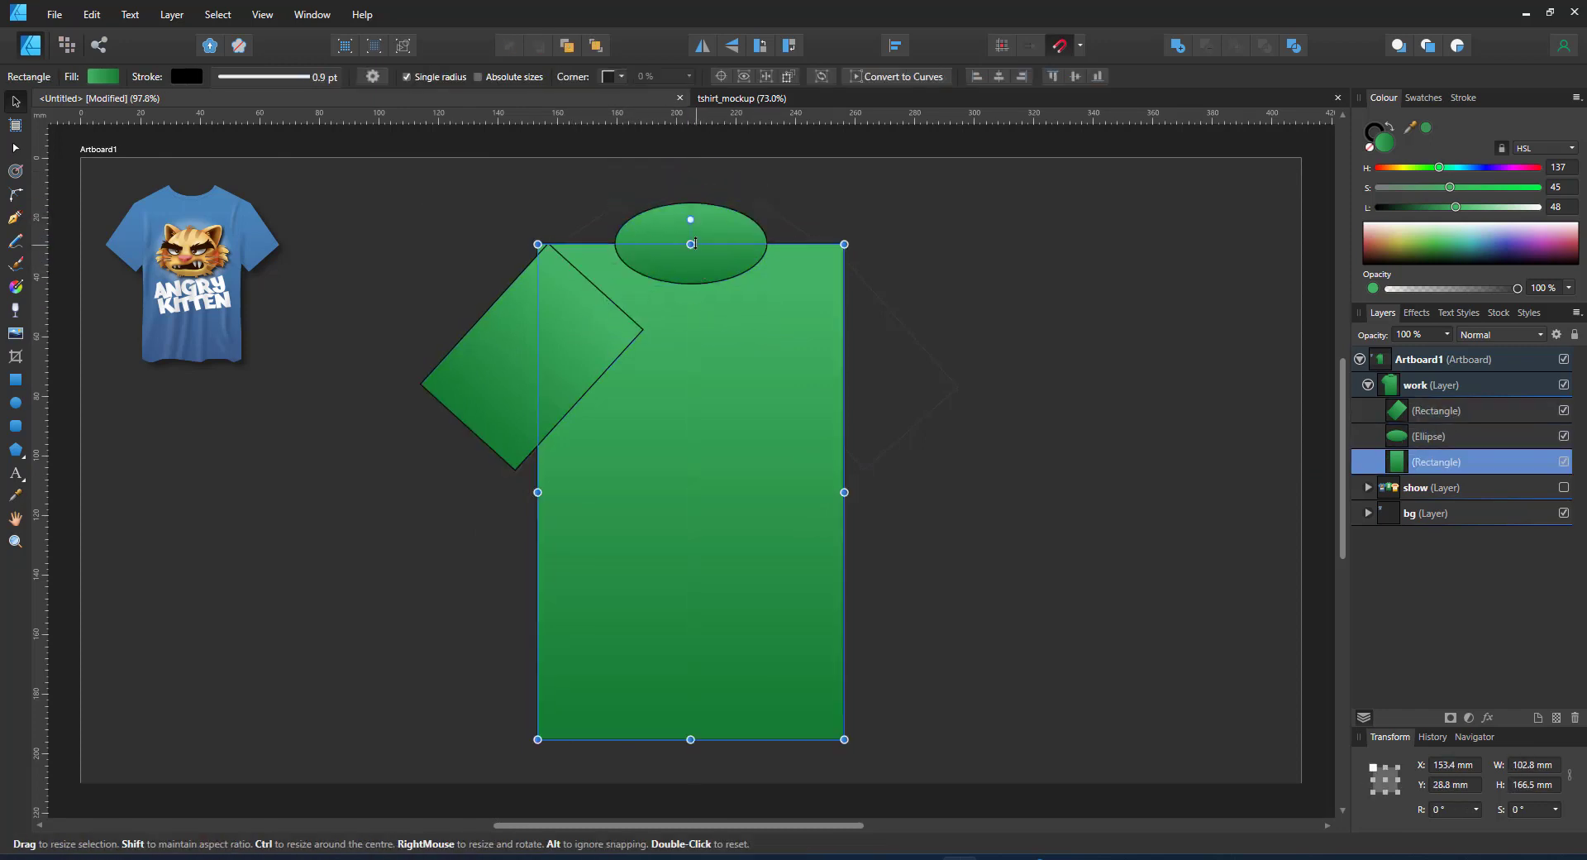
drag(537, 493, 535, 498)
drag(604, 327, 590, 326)
- Duplicate the left sleeve, flip the copy horizontally and place it at the opposite shoulder
key(ctrl+j)
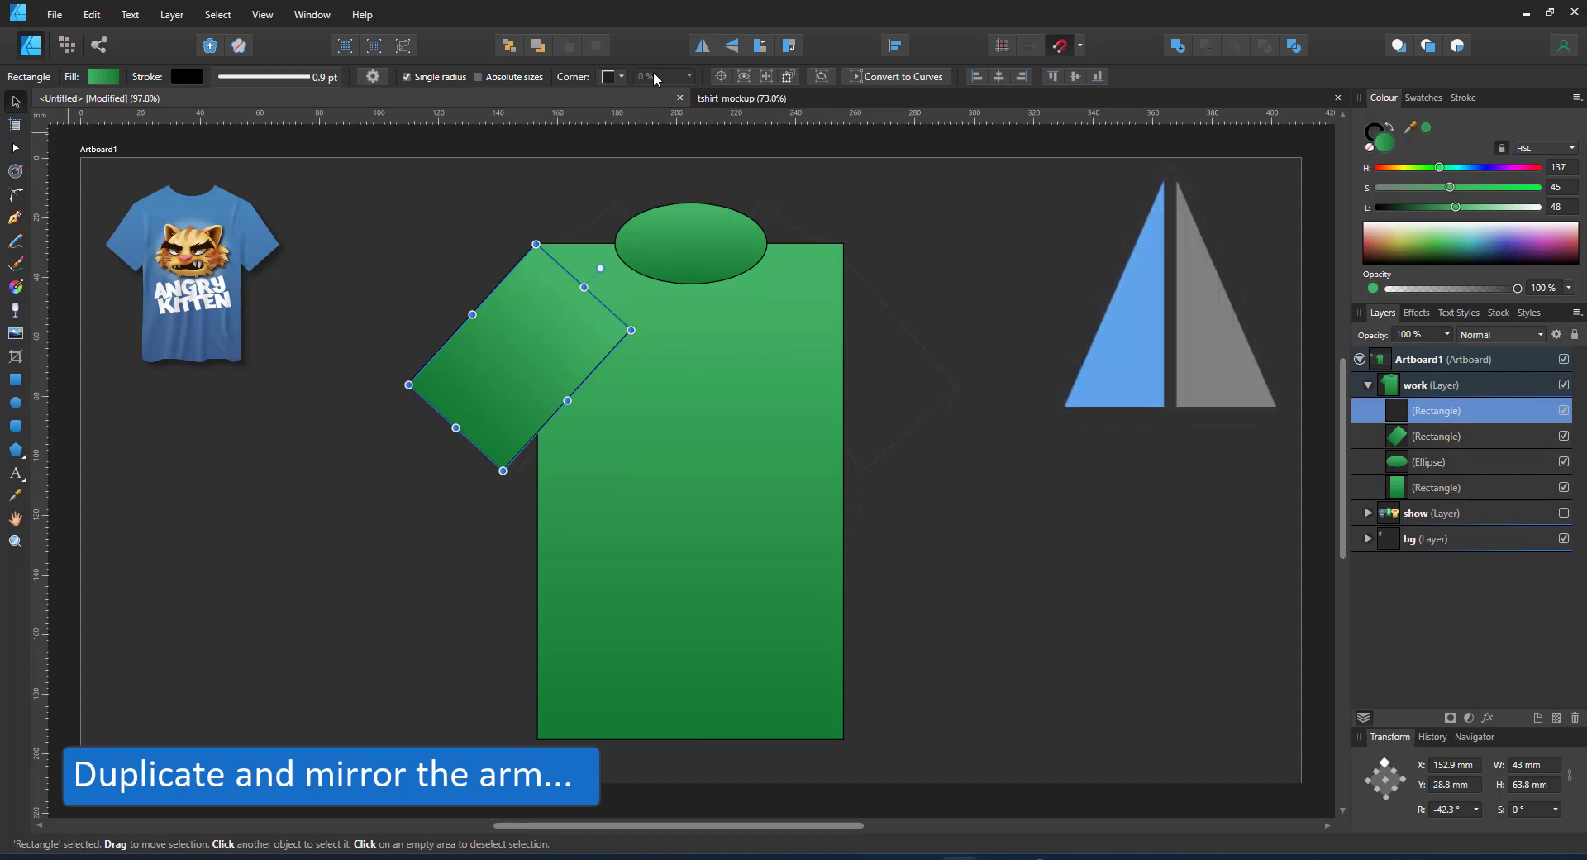
click(702, 44)
drag(543, 384, 884, 384)
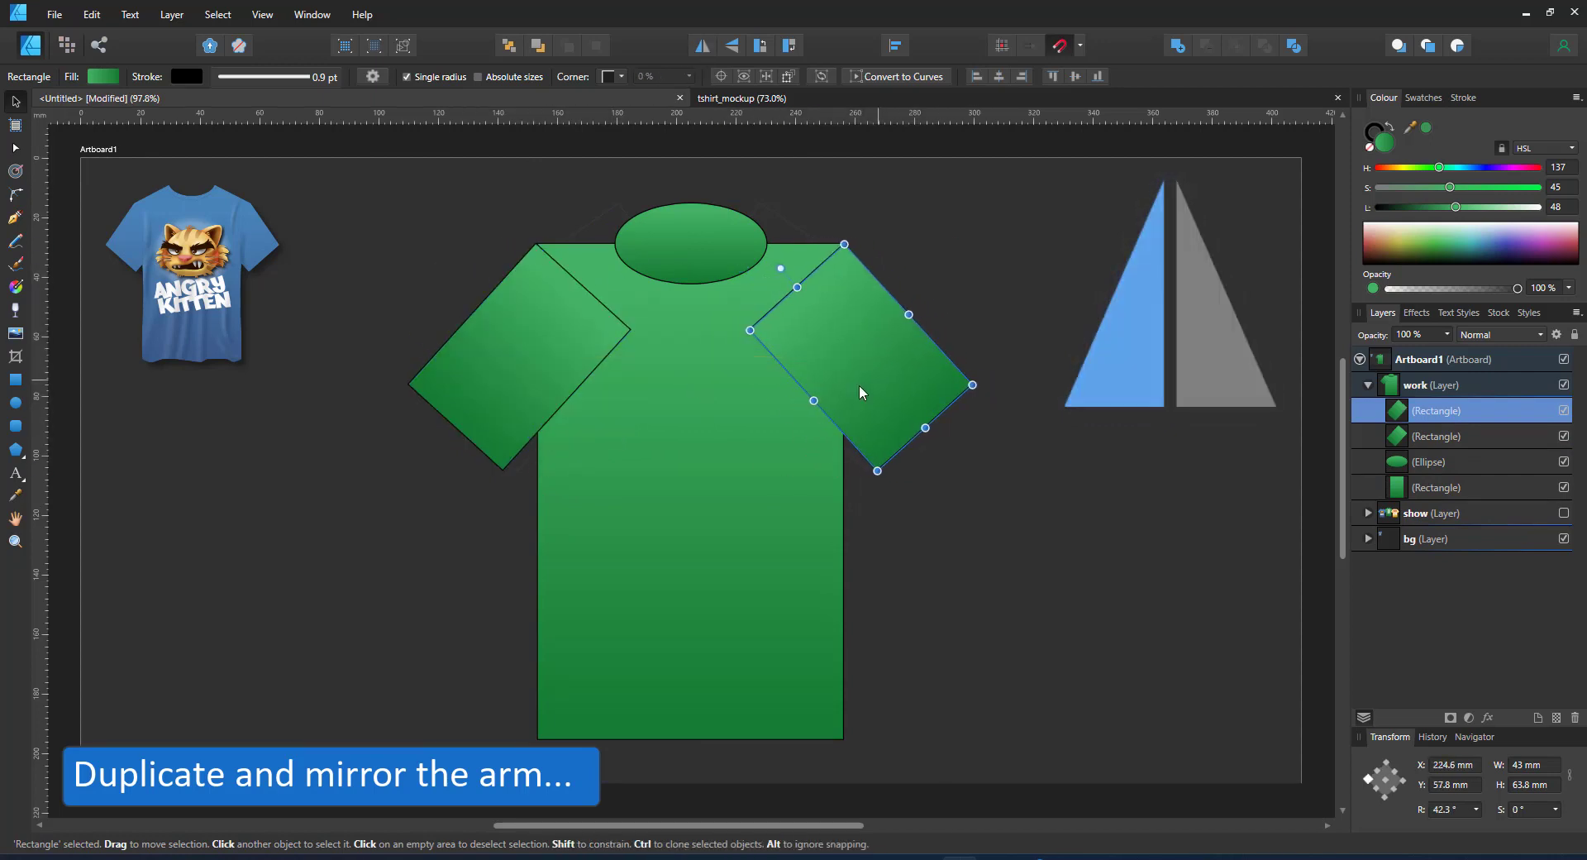
- Unite both sleeves and the body rectangle into a single shirt shape with a Boolean Add
shift+click(588, 364)
shift+click(673, 433)
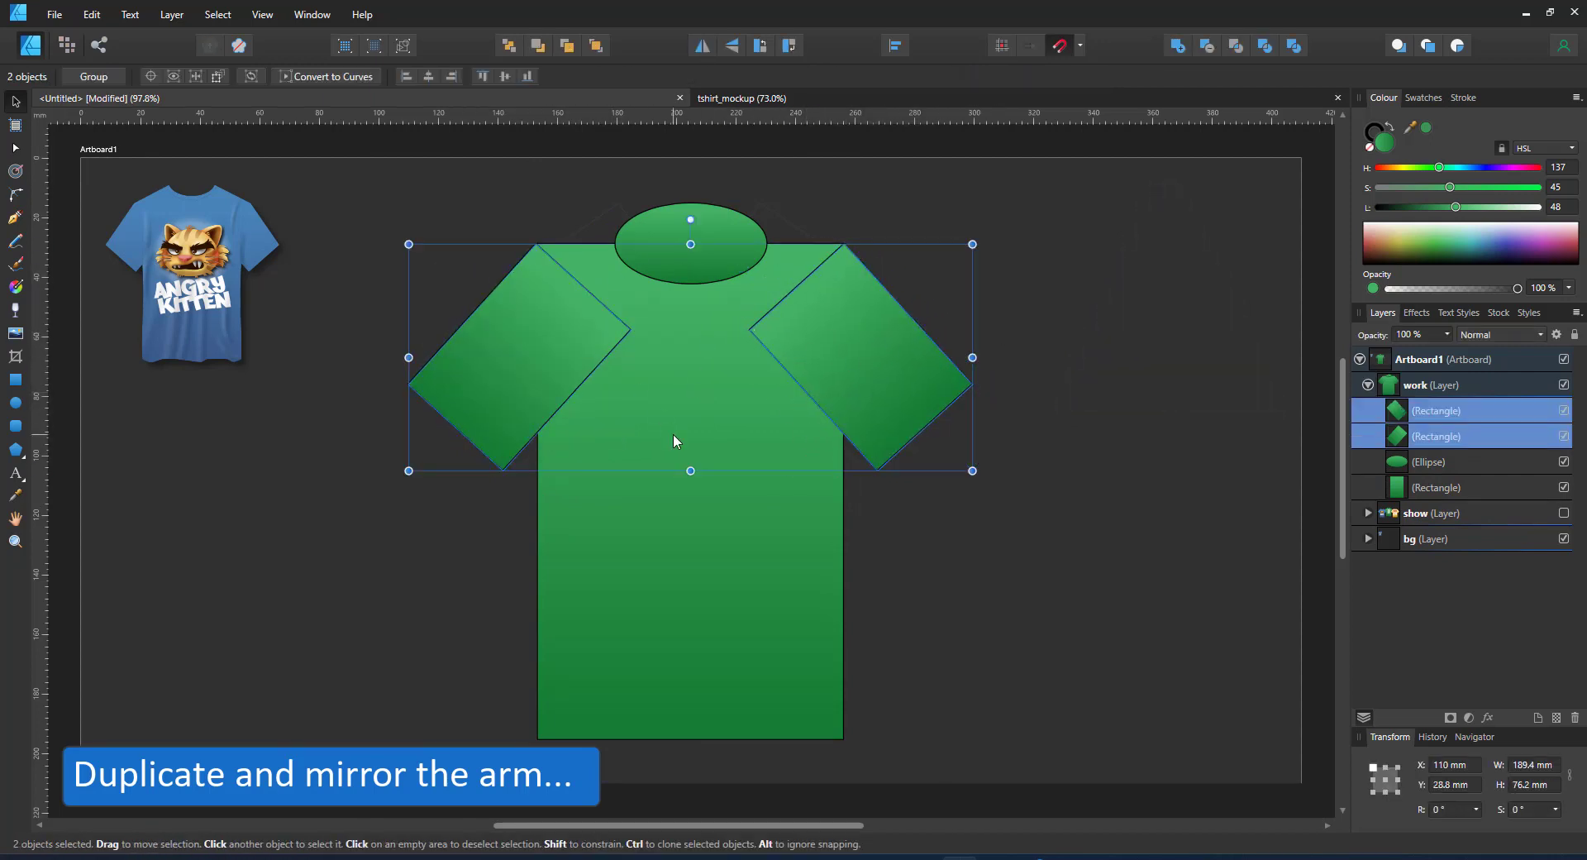
click(1179, 50)
- Try to subtract the neck ellipse from the shirt shape
shift+click(675, 261)
click(1203, 50)
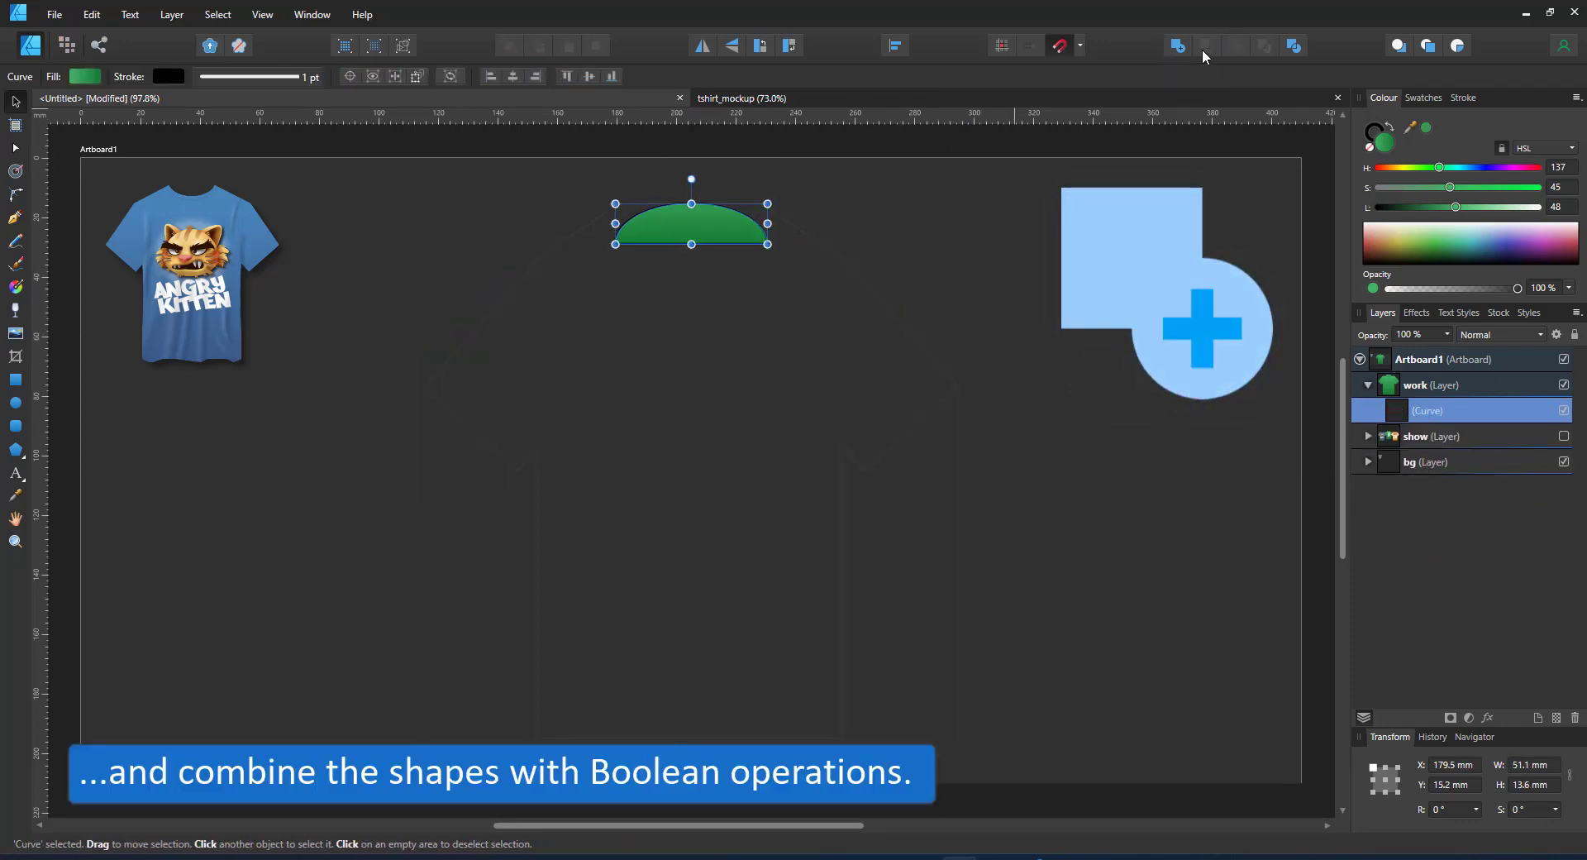
key(ctrl+z)
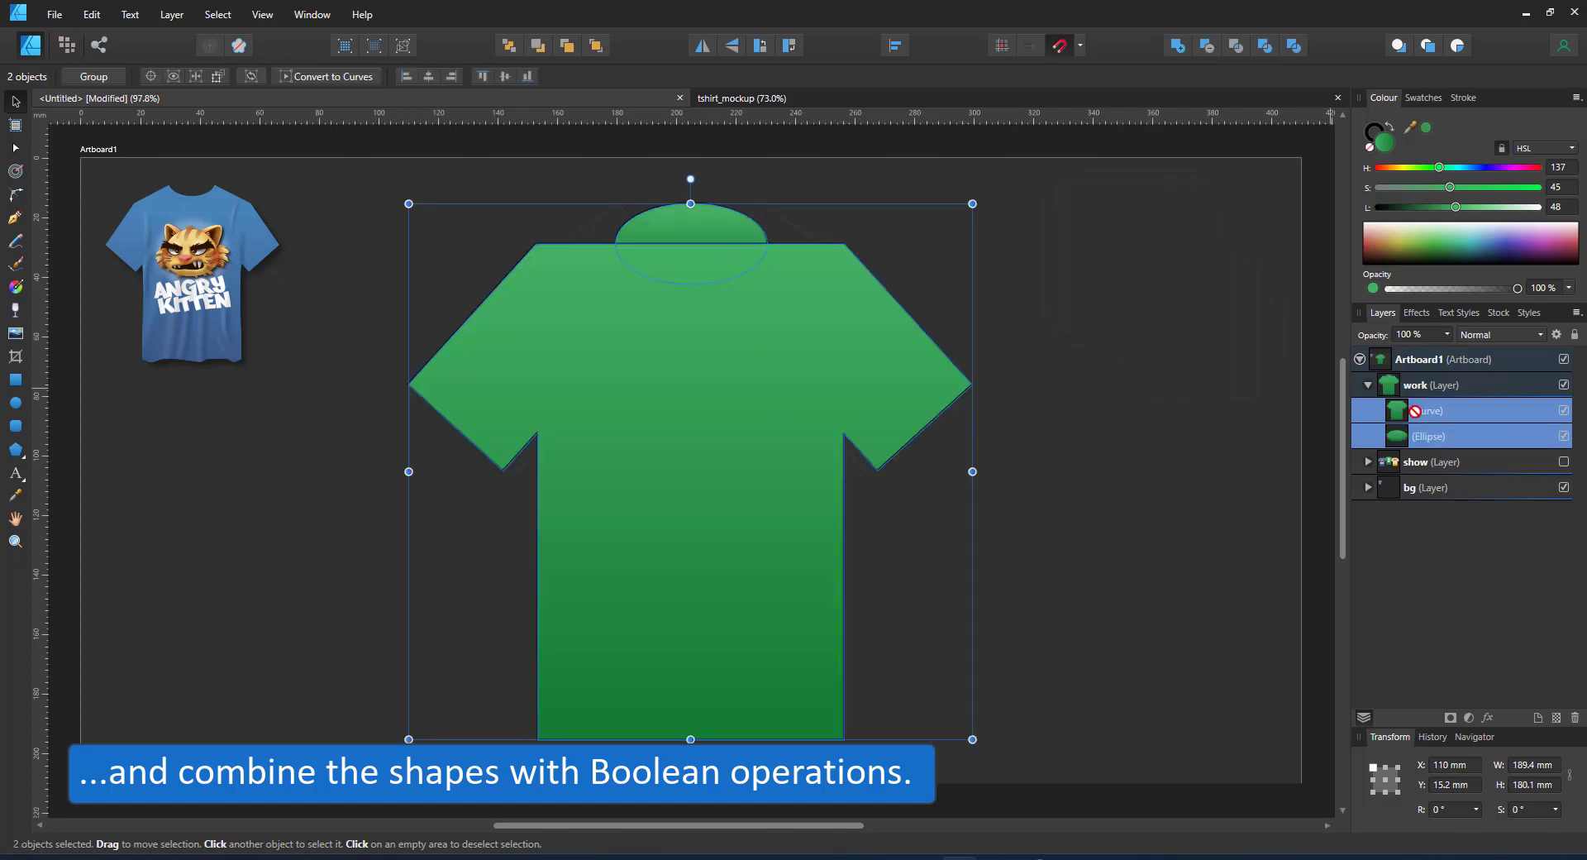
- Send the shirt shape behind the neck ellipse, subtract the ellipse from it, and reshape the neckline nodes into sloping shoulders
click(1427, 406)
click(538, 45)
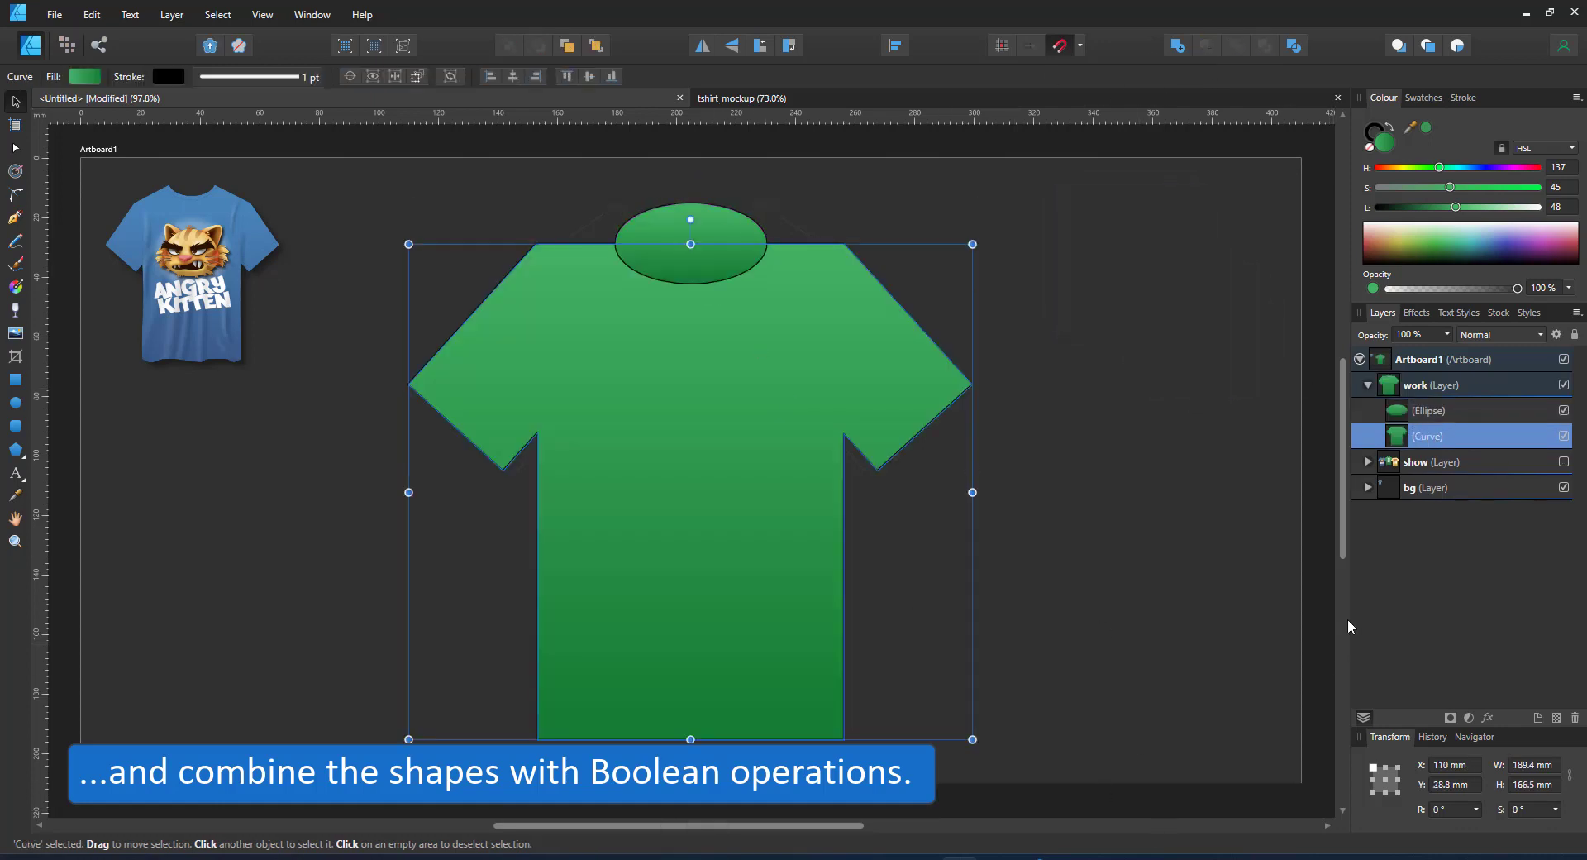
shift+click(1448, 414)
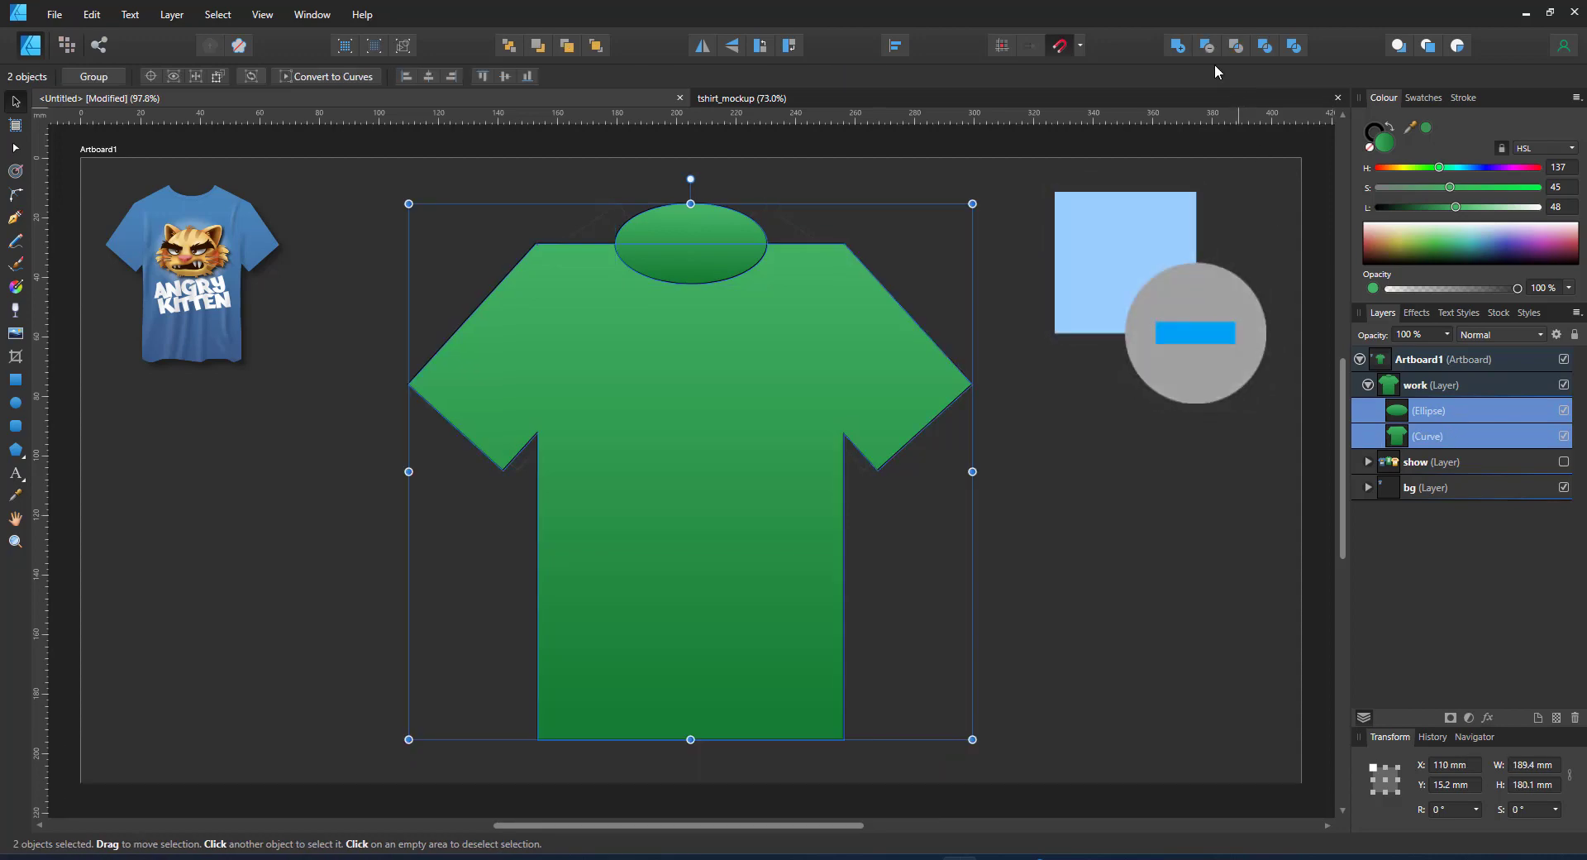
click(1207, 45)
key(a)
mouse_move(691, 284)
mouse_down()
mouse_move(691, 239)
mouse_move(624, 224)
mouse_move(785, 205)
mouse_move(767, 203)
mouse_up()
- Draw a rectangle about 51 by 24 mm across the neckline behind the shirt and darken its fill to lightness 39
key(m)
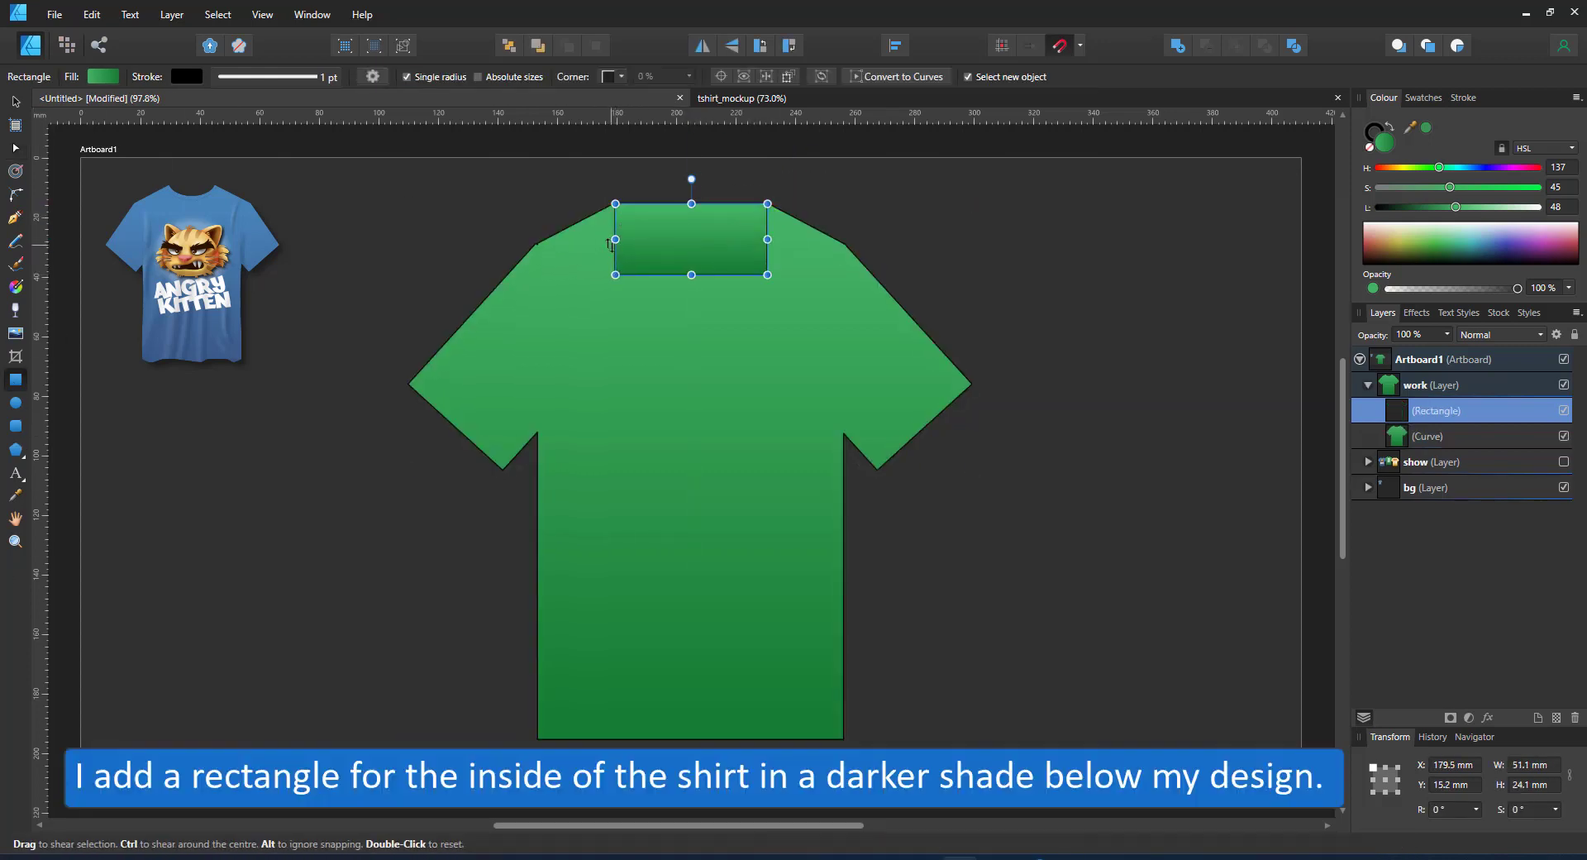
key(ctrl+[)
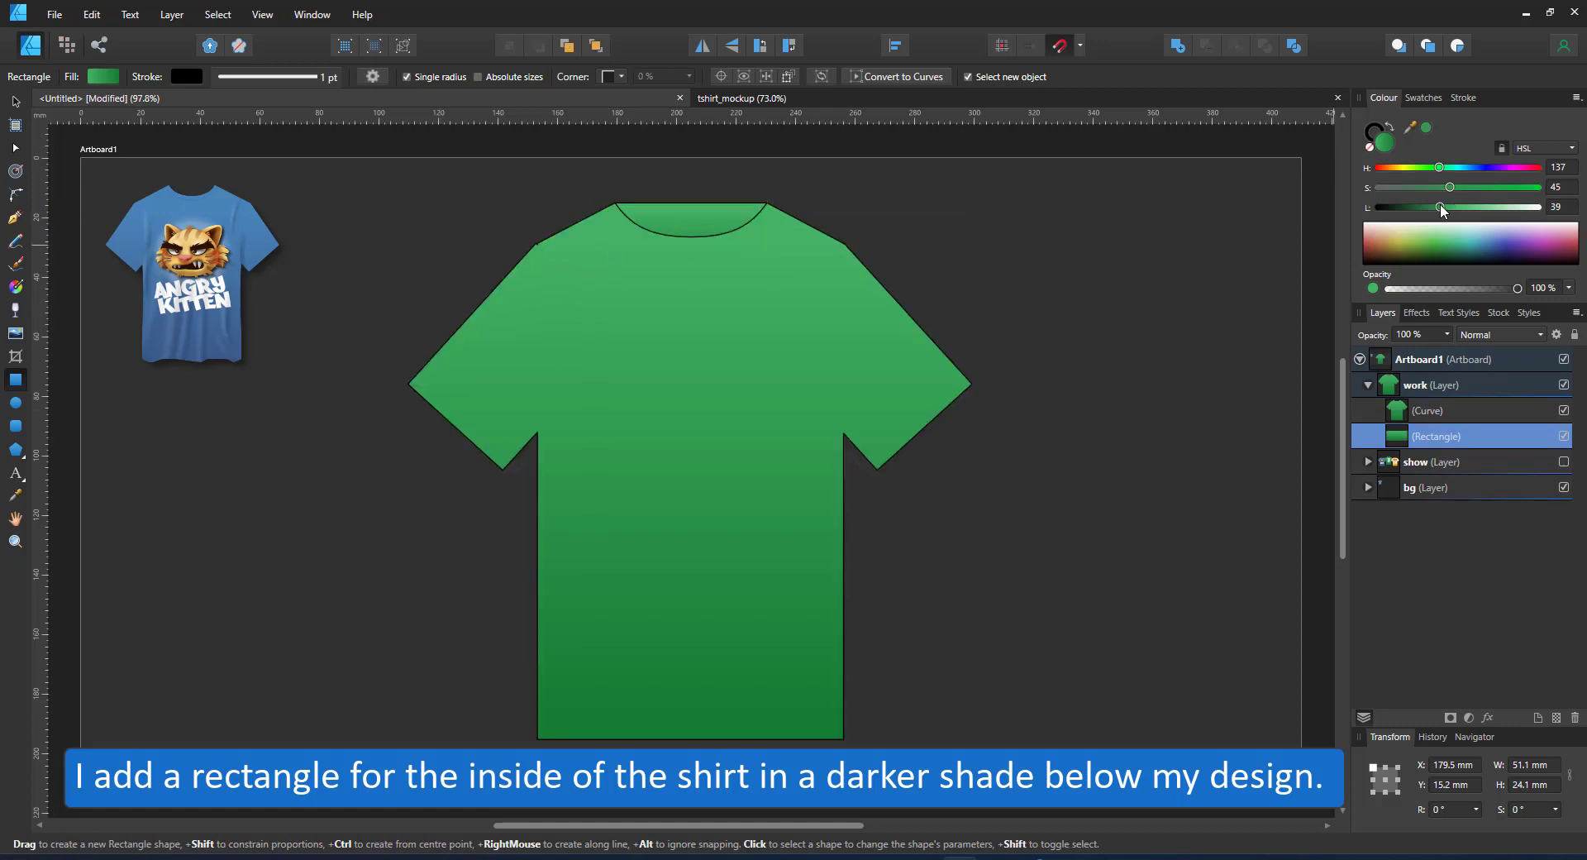
drag(1456, 207, 1441, 208)
- Remove the black stroke from both the shirt shape and the neckline rectangle
key(v)
shift+click(716, 438)
click(1369, 135)
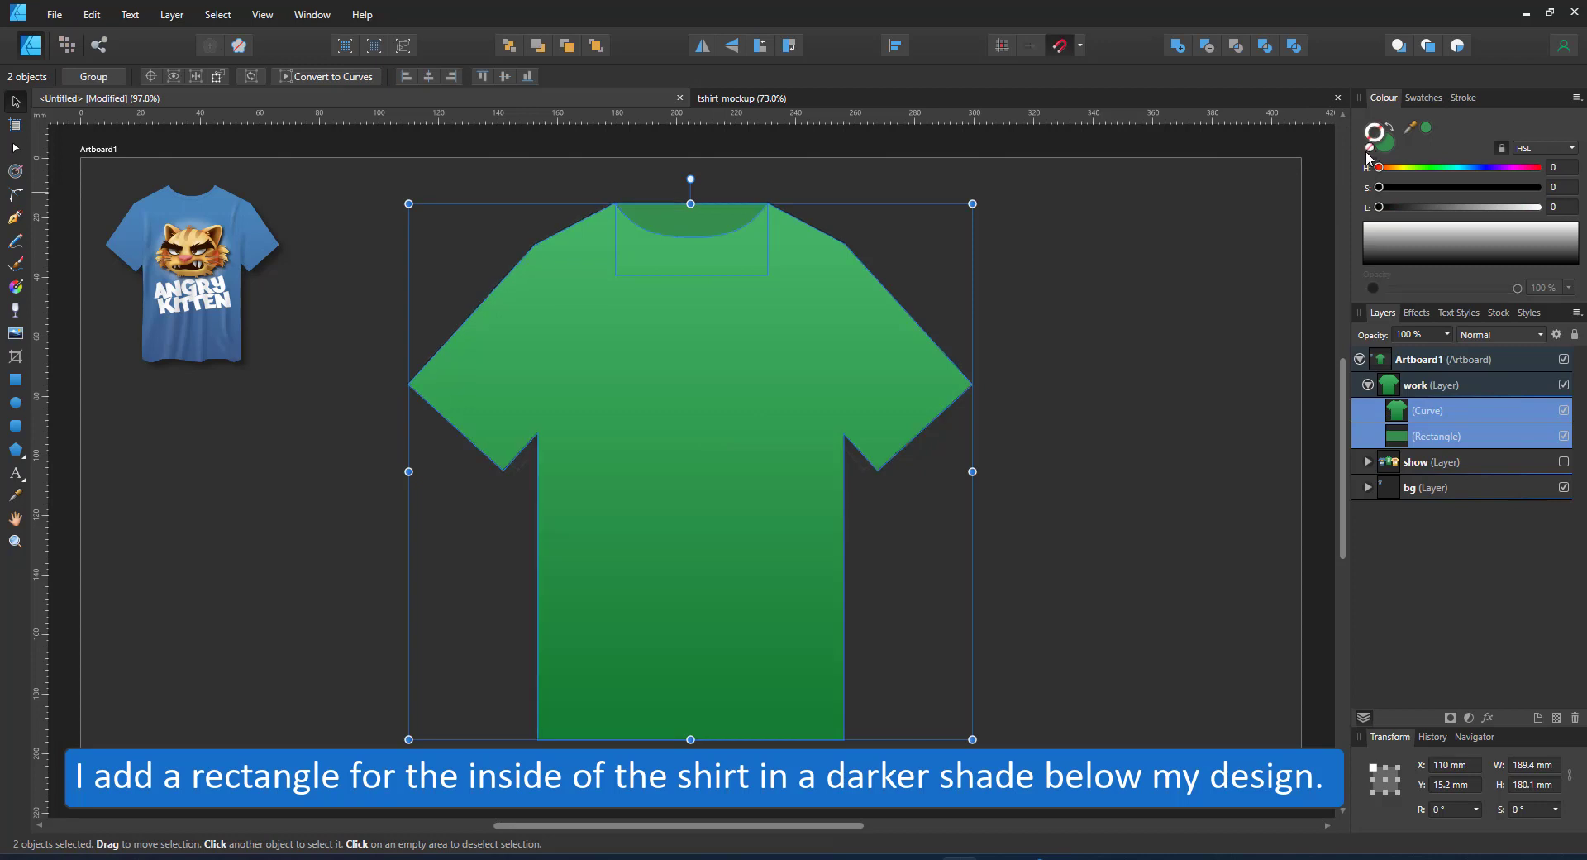
- Draw an unfilled ellipse about 73 by 32 mm around the neckline with a 2 pt dark green stroke
click(646, 413)
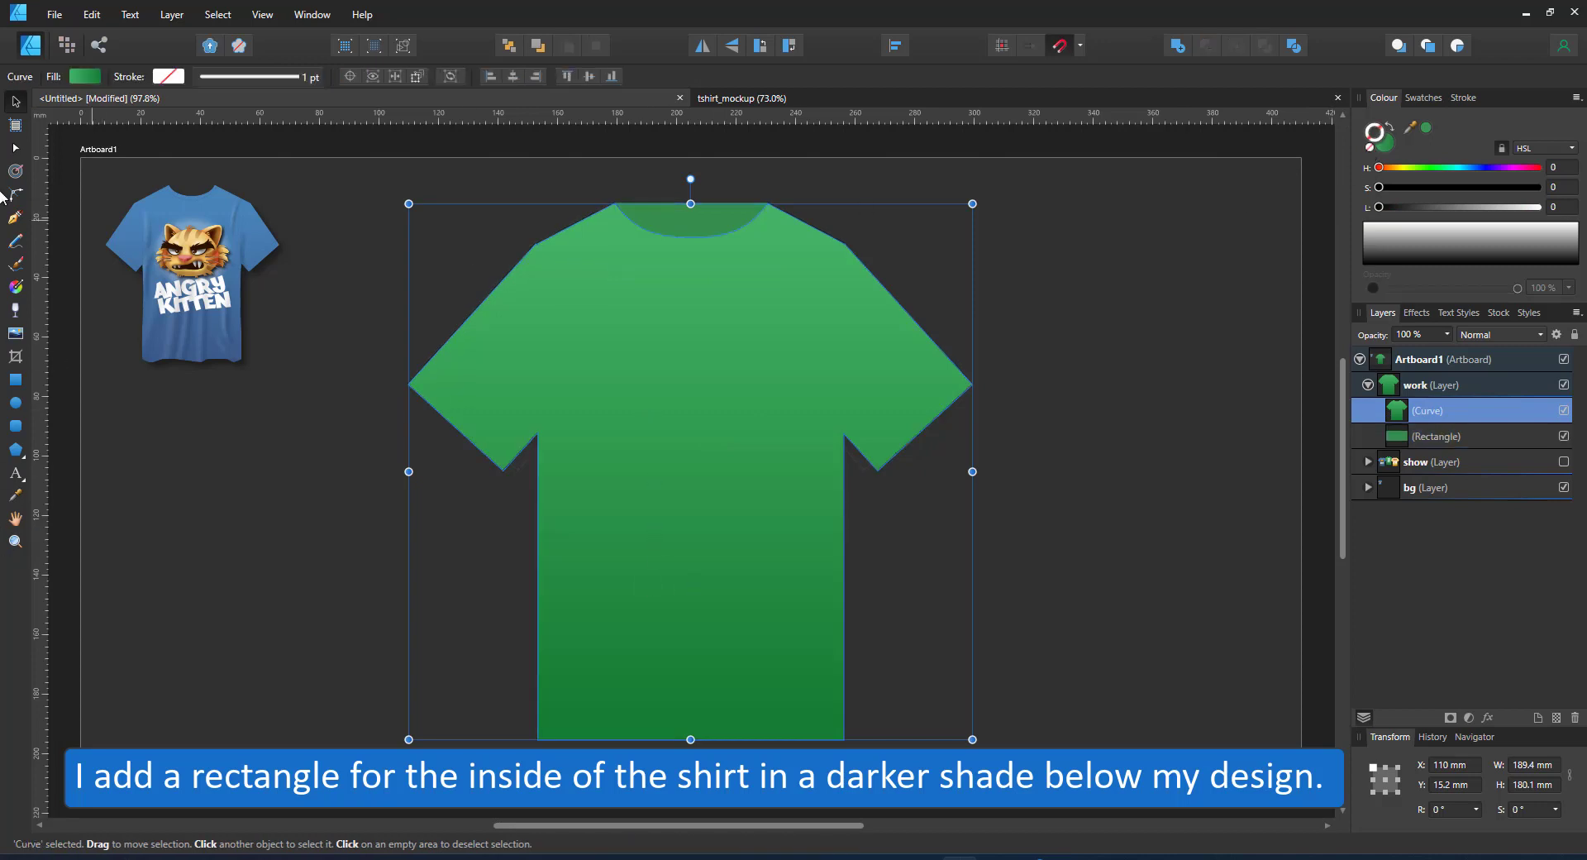
click(15, 147)
click(15, 403)
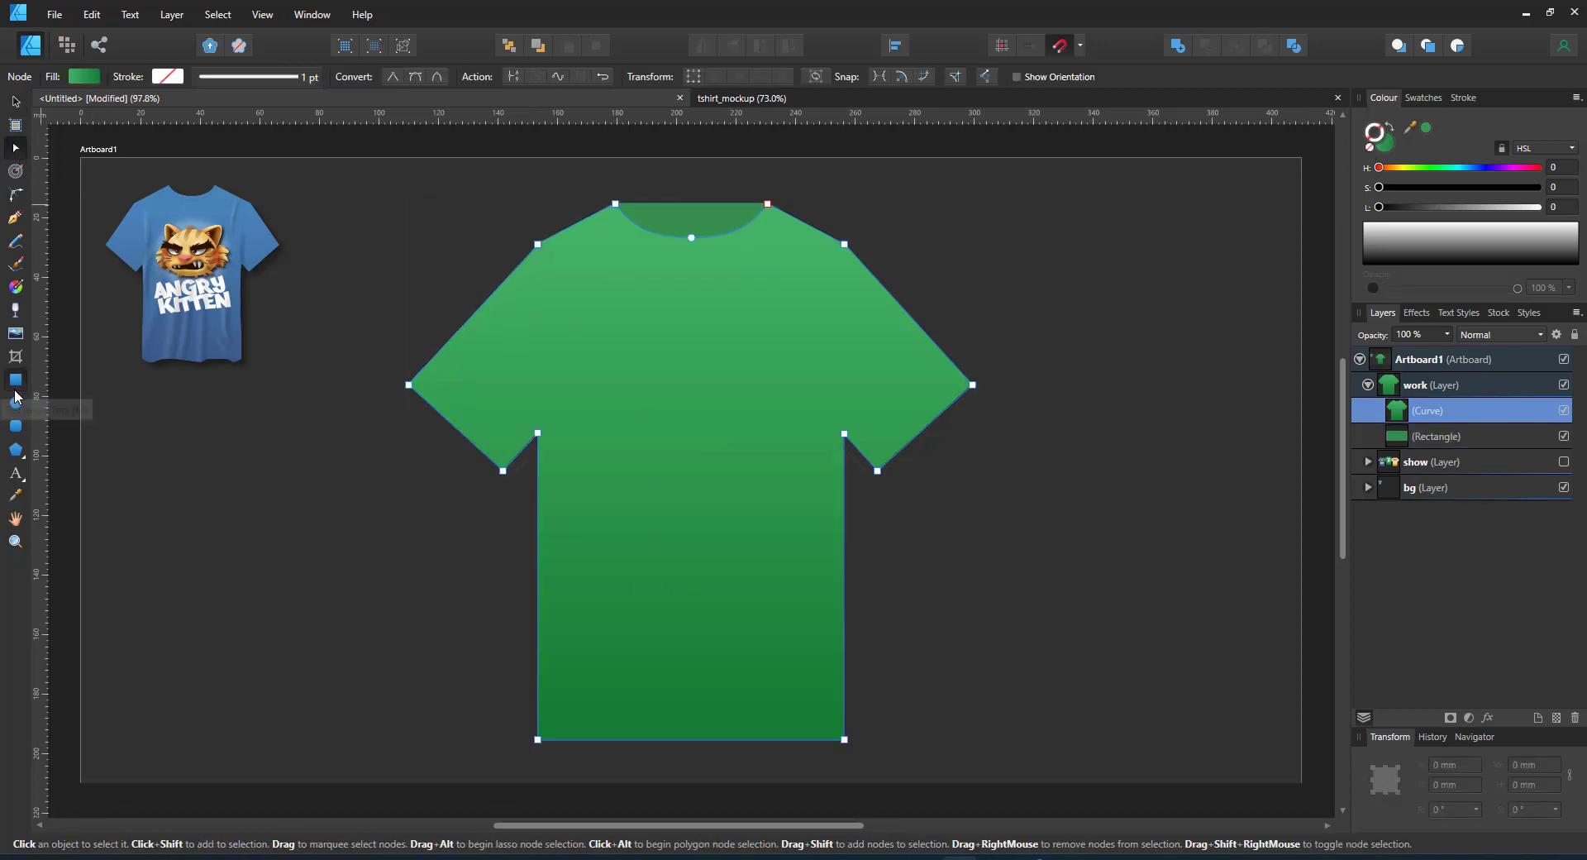
drag(587, 170, 804, 264)
click(1390, 127)
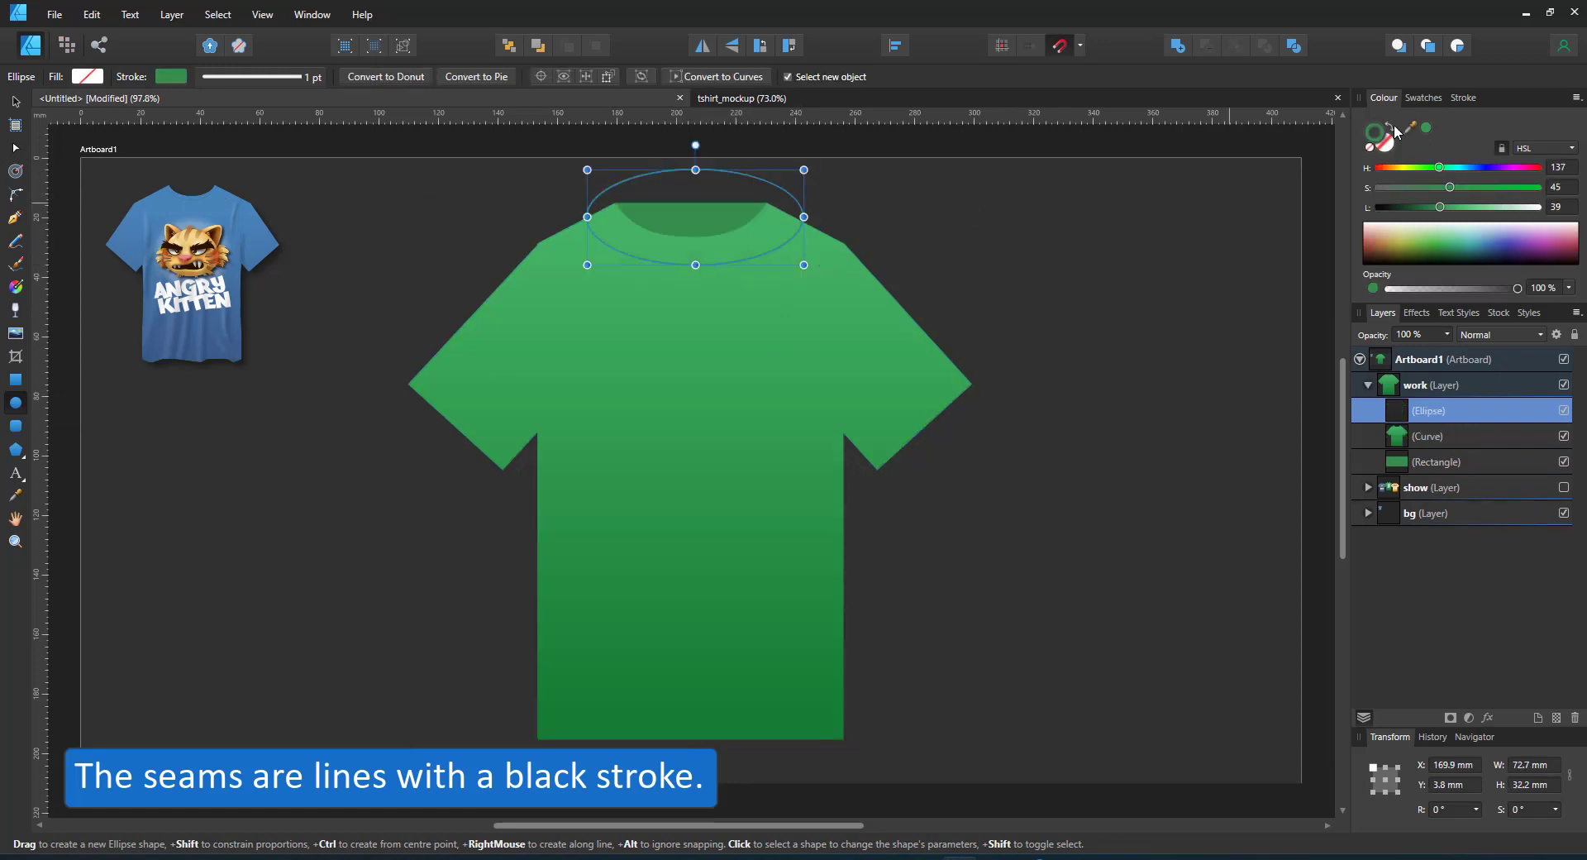
click(303, 73)
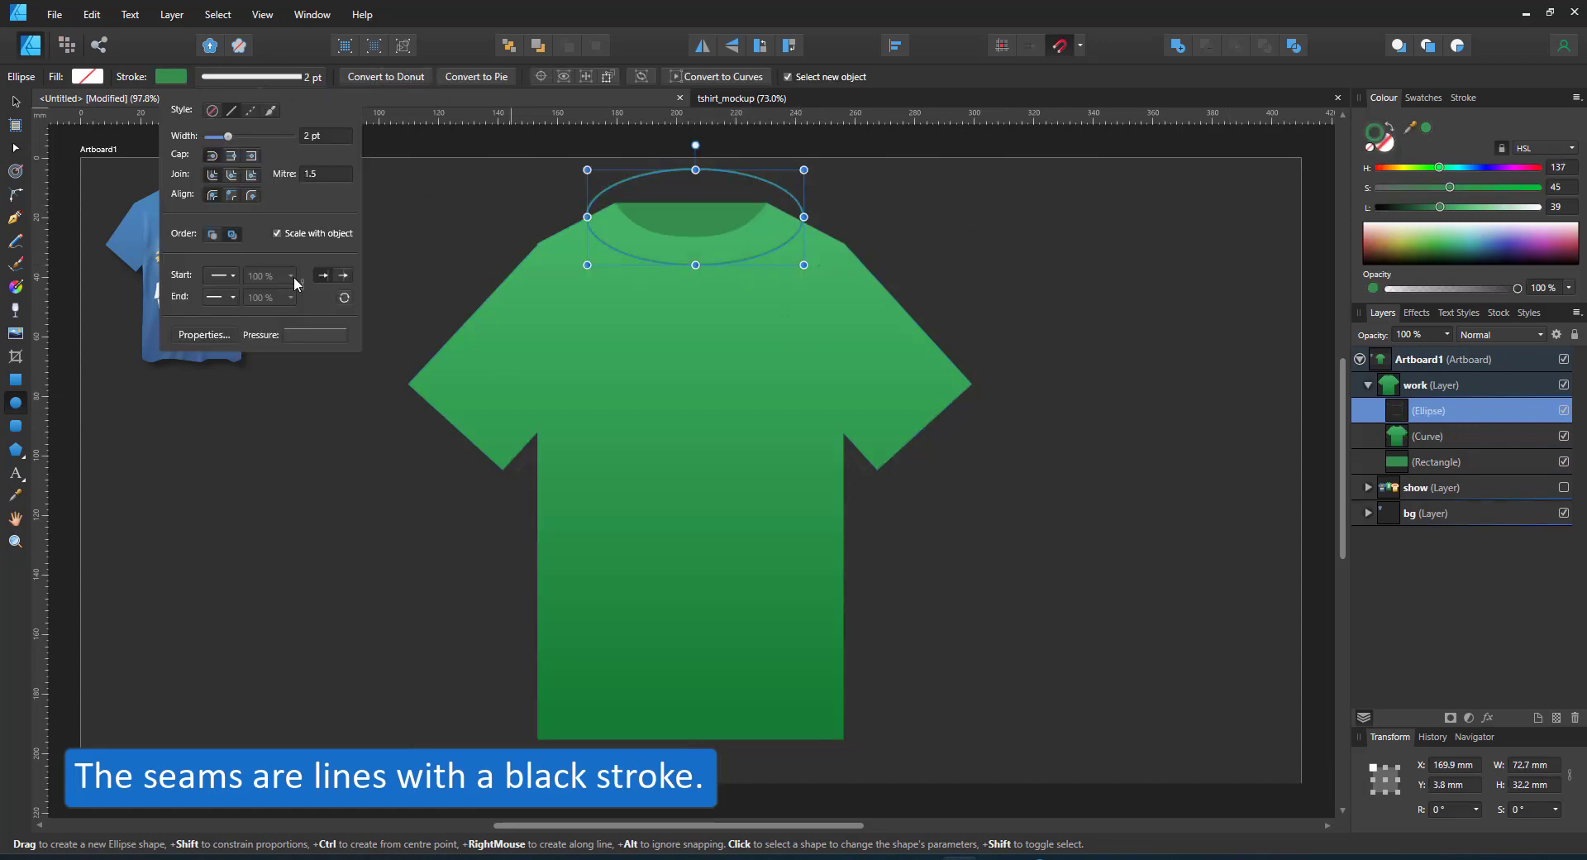
click(15, 101)
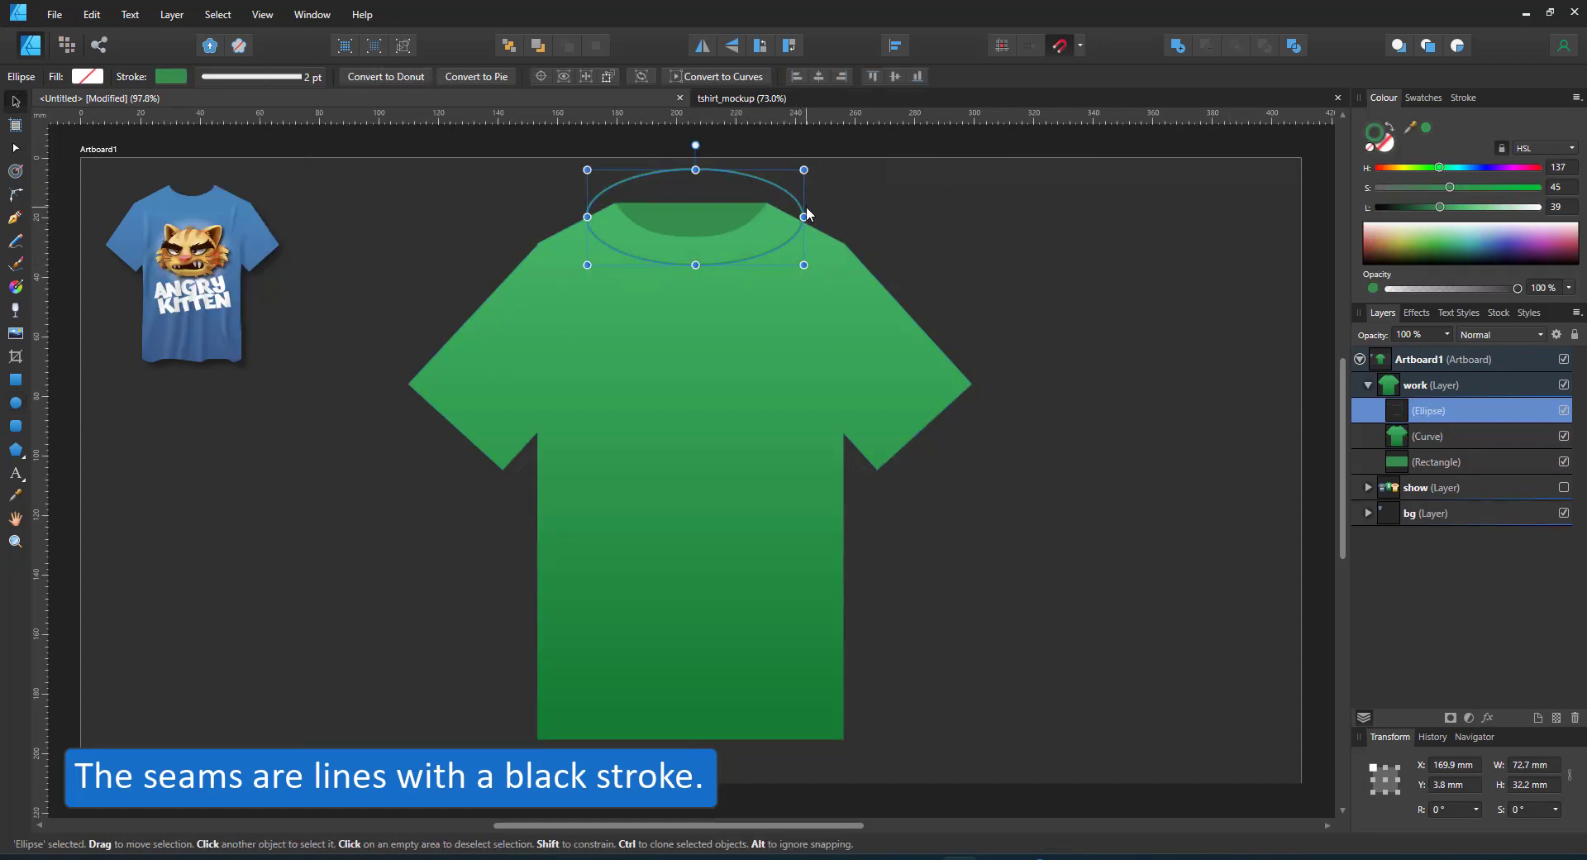
- Narrow the seam ellipse to about 56 mm, centre it on the neckline and place it inside the shirt shape
mouse_move(800, 229)
mouse_down()
mouse_move(784, 195)
mouse_move(701, 197)
mouse_up()
key(ctrl+x)
click(835, 257)
key(ctrl+z)
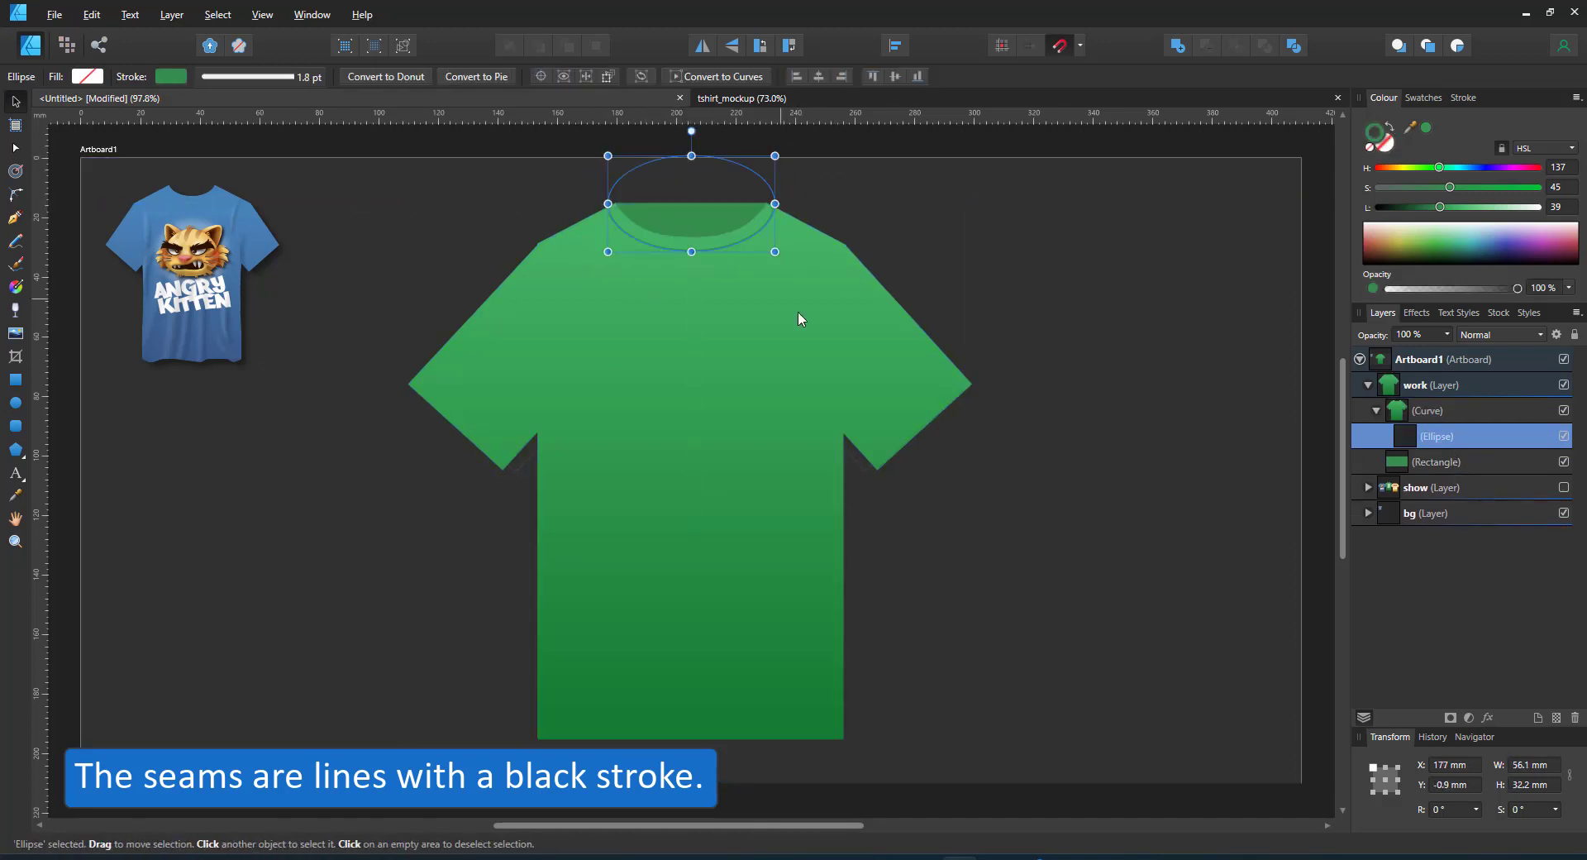
- Draw a straight seam line across the left sleeve parallel to its cuff with the Pen tool
key(p)
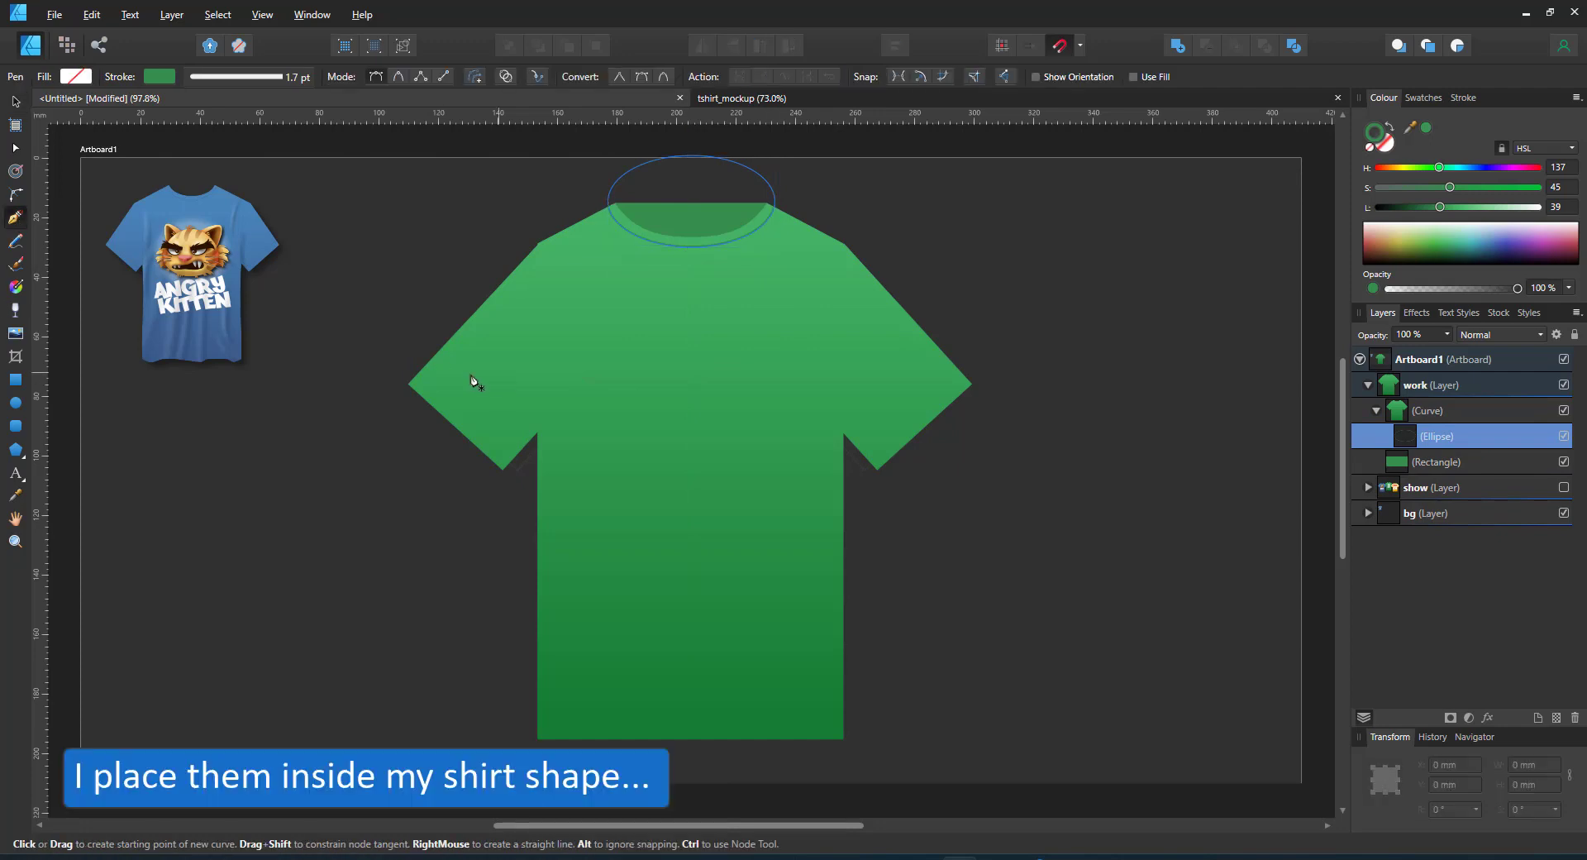
click(408, 365)
click(515, 457)
click(1453, 466)
key(v)
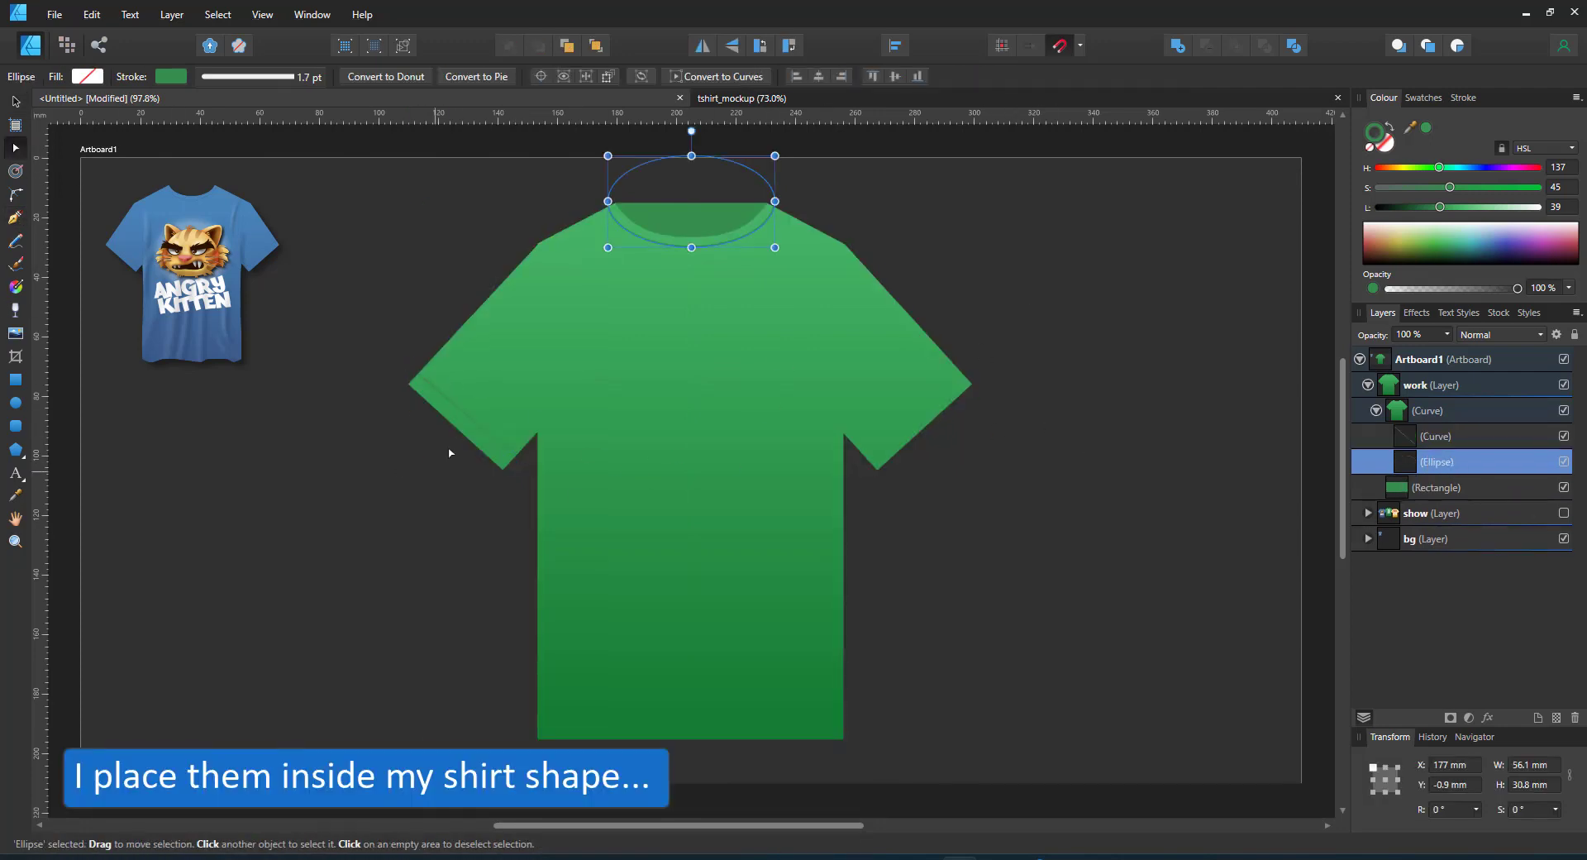
- Move the left sleeve seam's lower end node just past the sleeve edge
click(504, 448)
mouse_move(515, 457)
mouse_down()
mouse_move(535, 484)
mouse_move(514, 462)
mouse_move(521, 475)
mouse_up()
key(a)
click(515, 458)
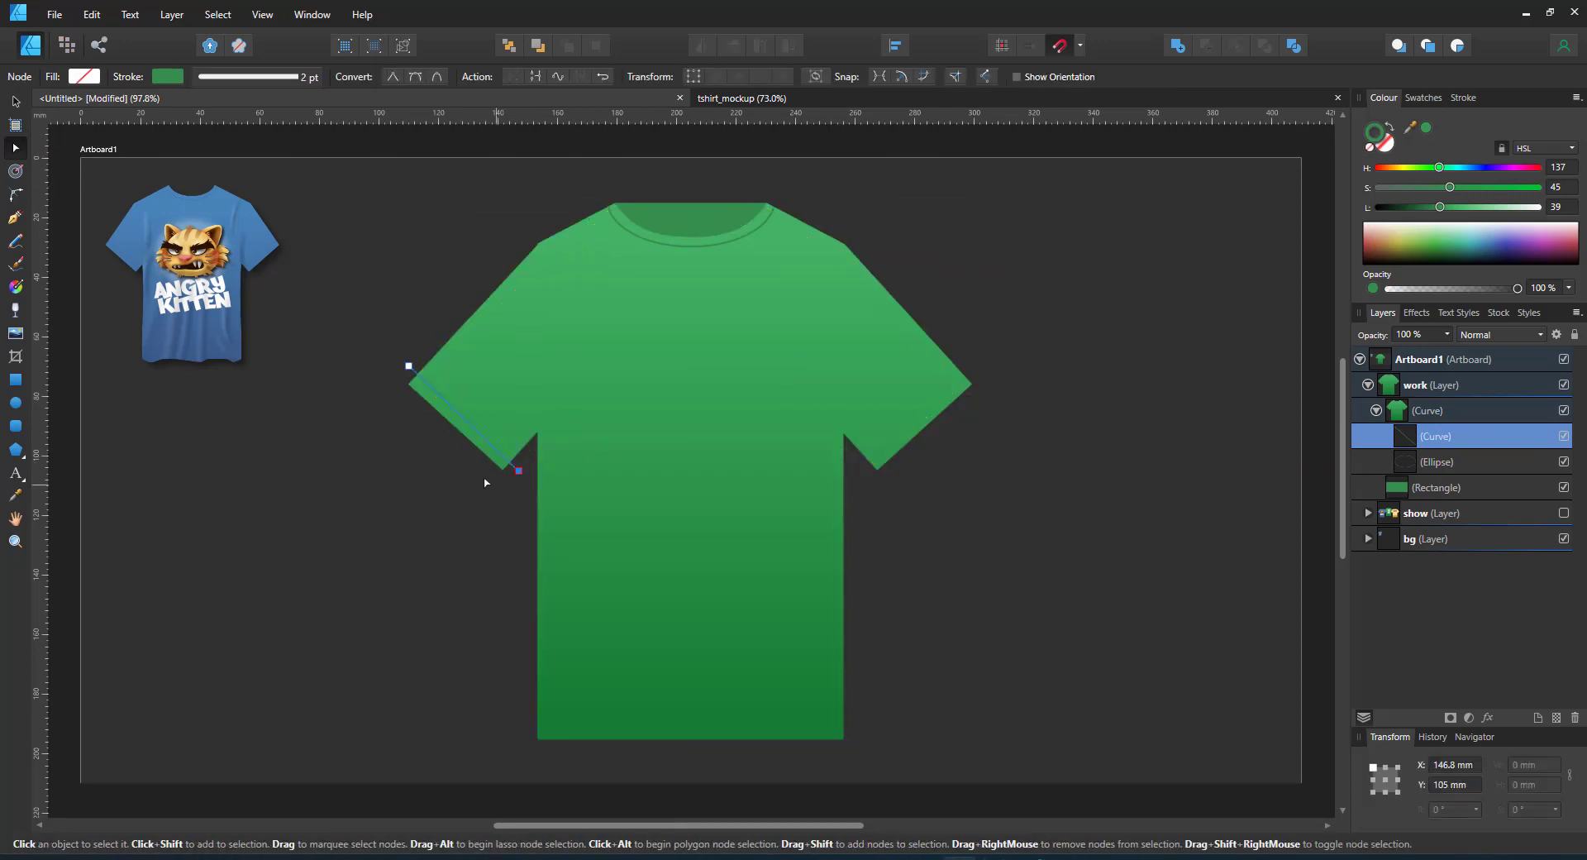
- Duplicate the left sleeve seam, flip the copy horizontally and place it near the right sleeve's cuff
scroll(521, 476, up, 3)
key(v)
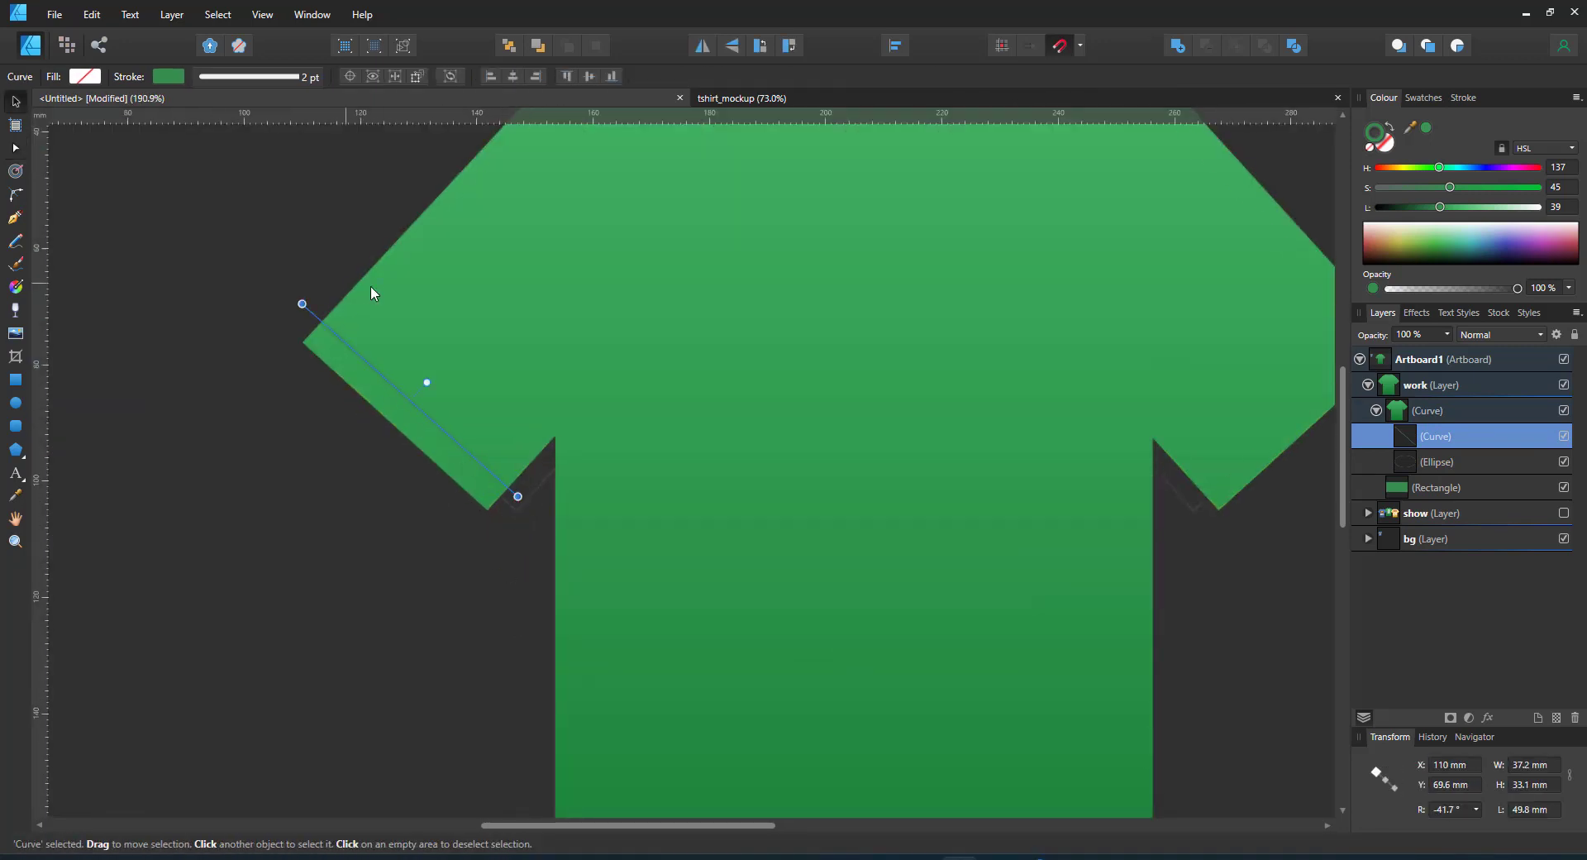
key(ctrl+j)
click(702, 45)
mouse_move(473, 350)
mouse_down()
mouse_move(1341, 420)
mouse_move(1273, 428)
mouse_up()
- Darken the strokes of the seams to near black, using lightness 2 for the right sleeve seam
shift+click(1422, 485)
click(1390, 211)
click(1471, 438)
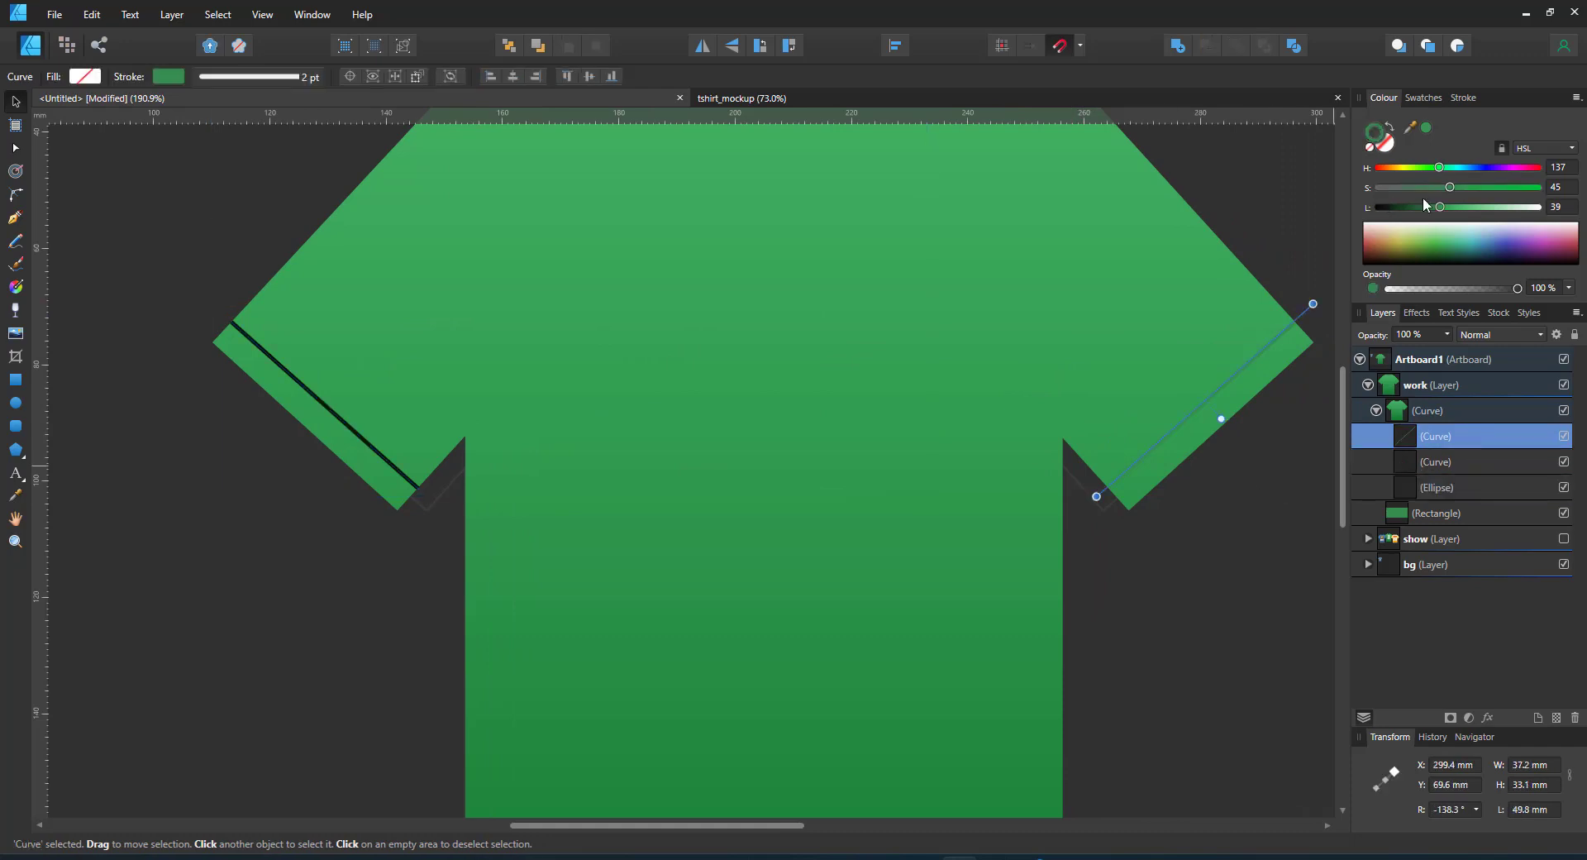
click(1383, 209)
- Group both sleeve seams with the neckline ellipse and set the group to 25% opacity with the Multiply blend mode
shift+click(1454, 487)
key(ctrl+g)
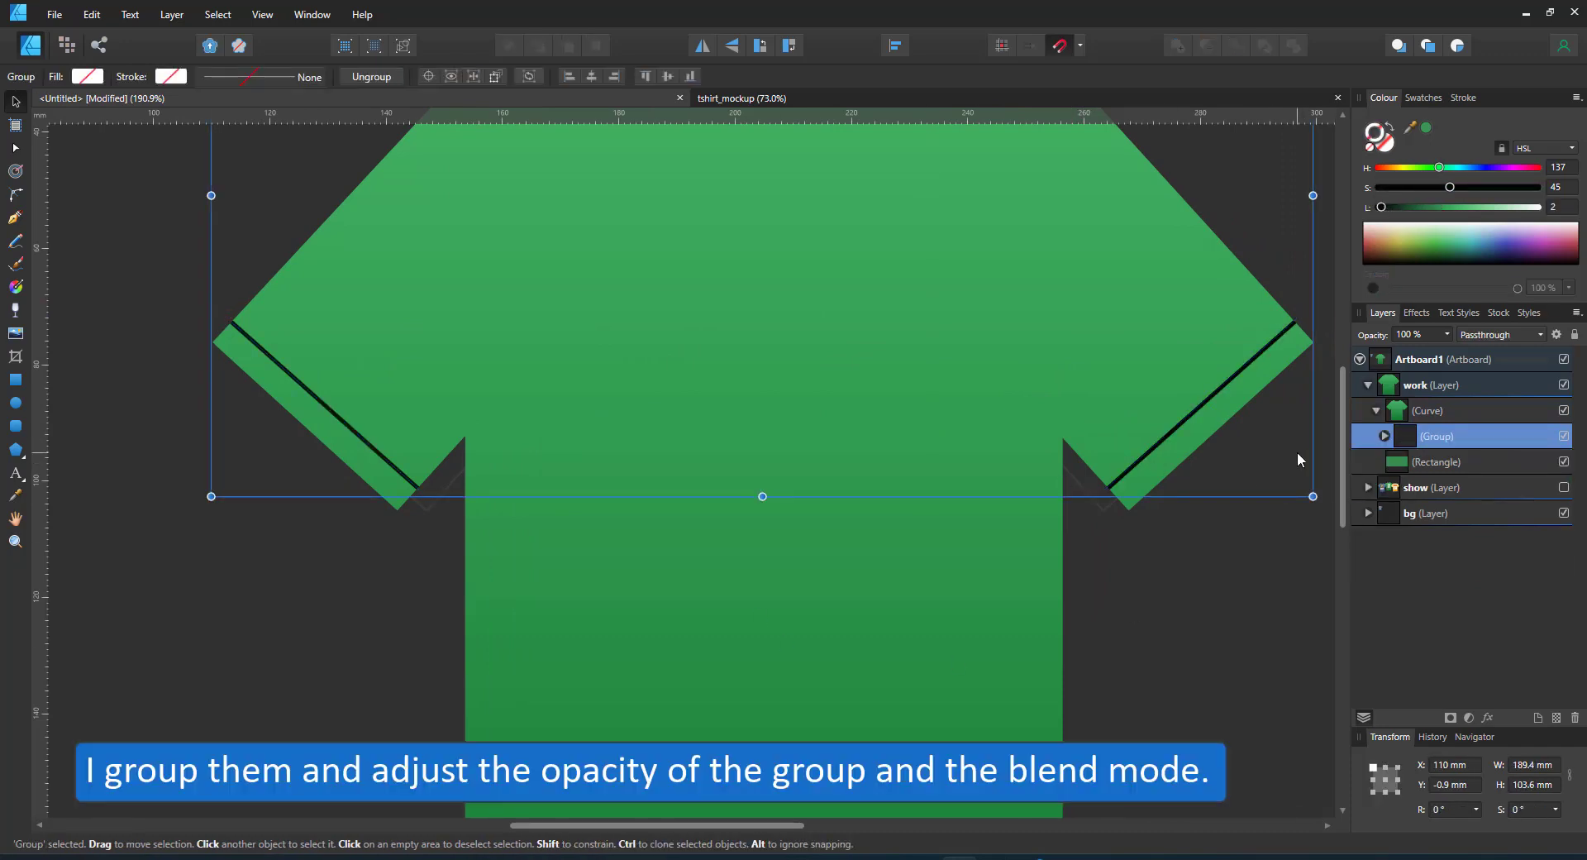
click(1421, 336)
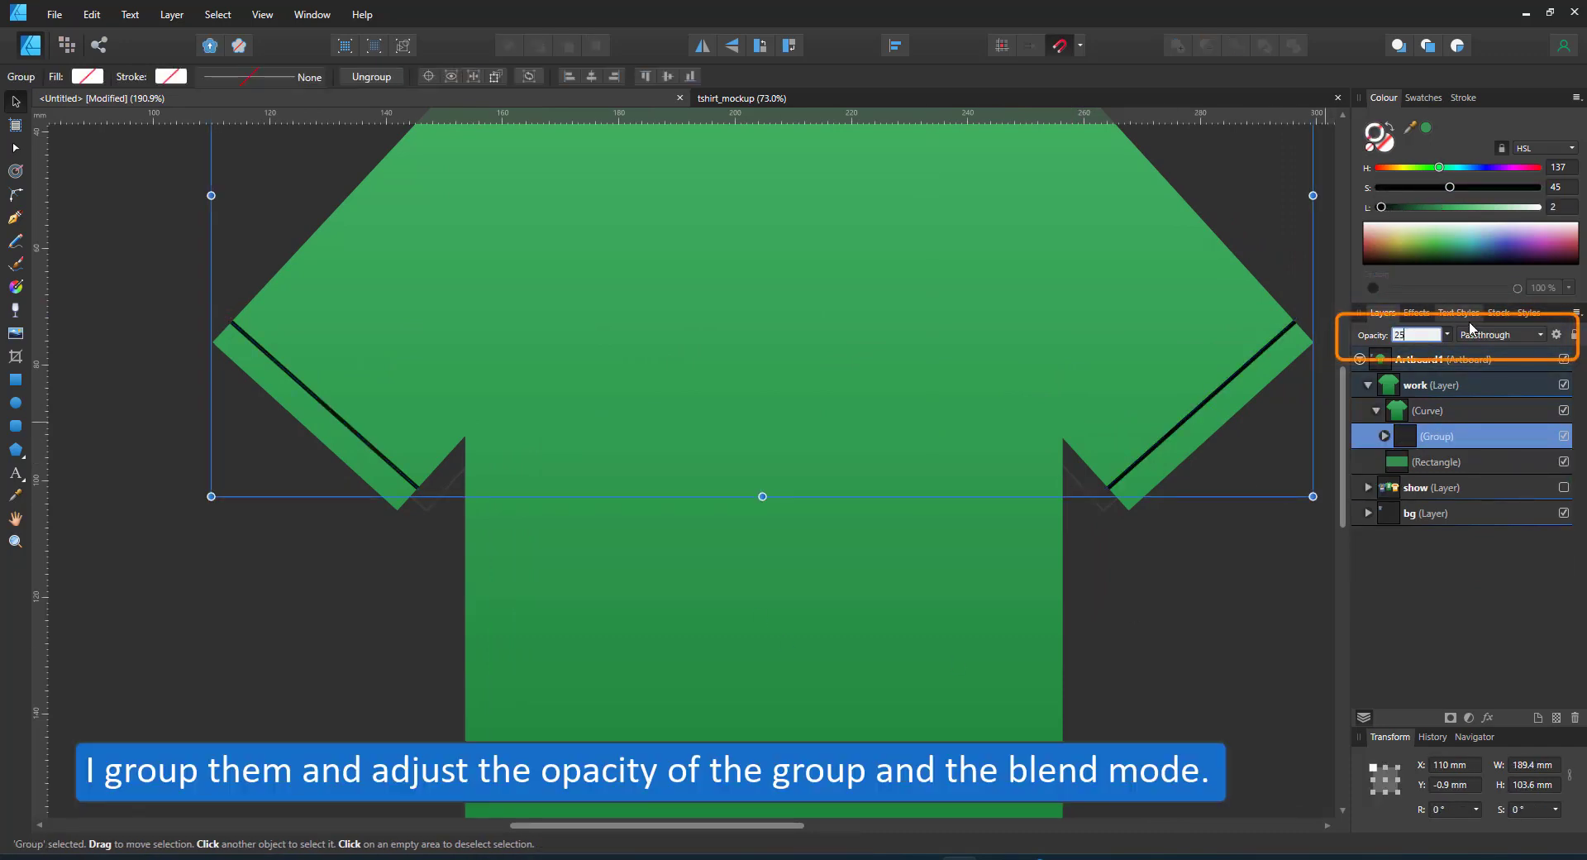
key(Return)
click(1497, 335)
click(1488, 420)
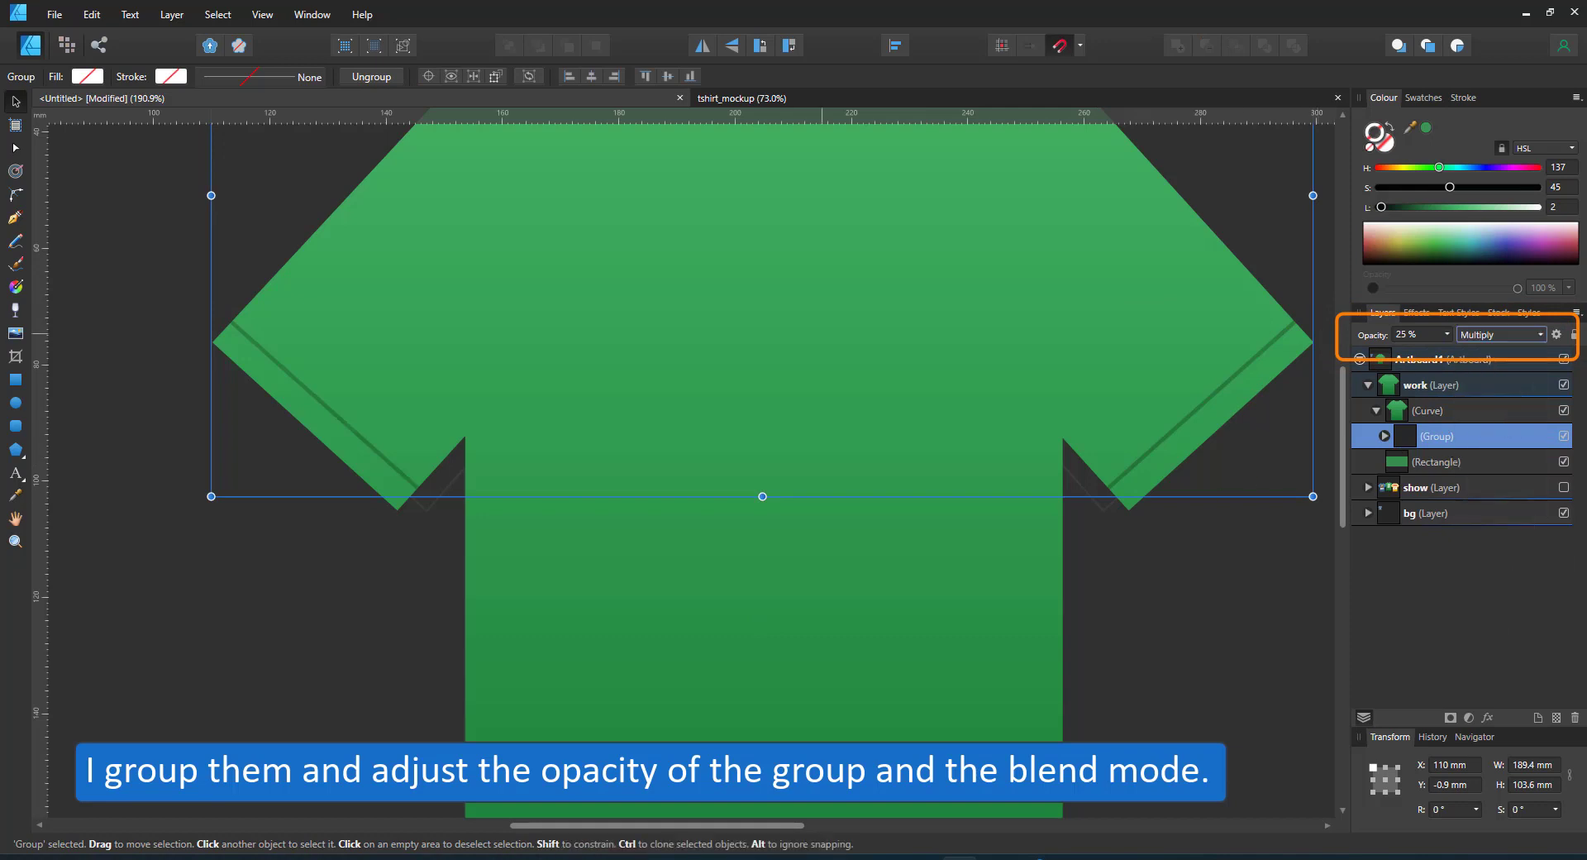
- Draw a straight seam line from the left armpit up to the left shoulder corner of the shirt
scroll(957, 431, down, 3)
click(15, 217)
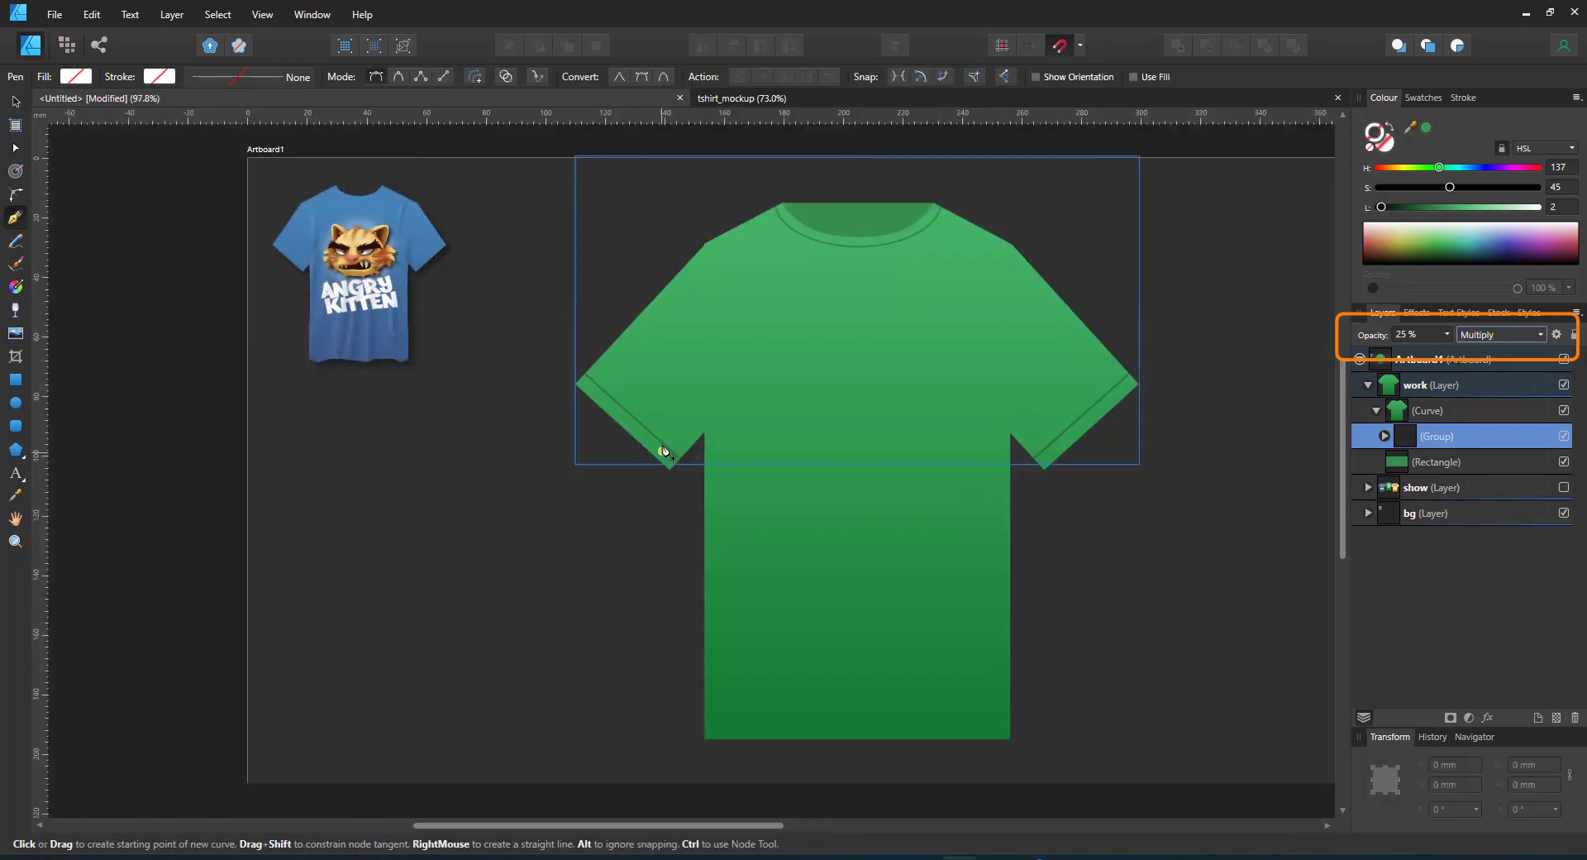
click(704, 432)
click(704, 243)
key(a)
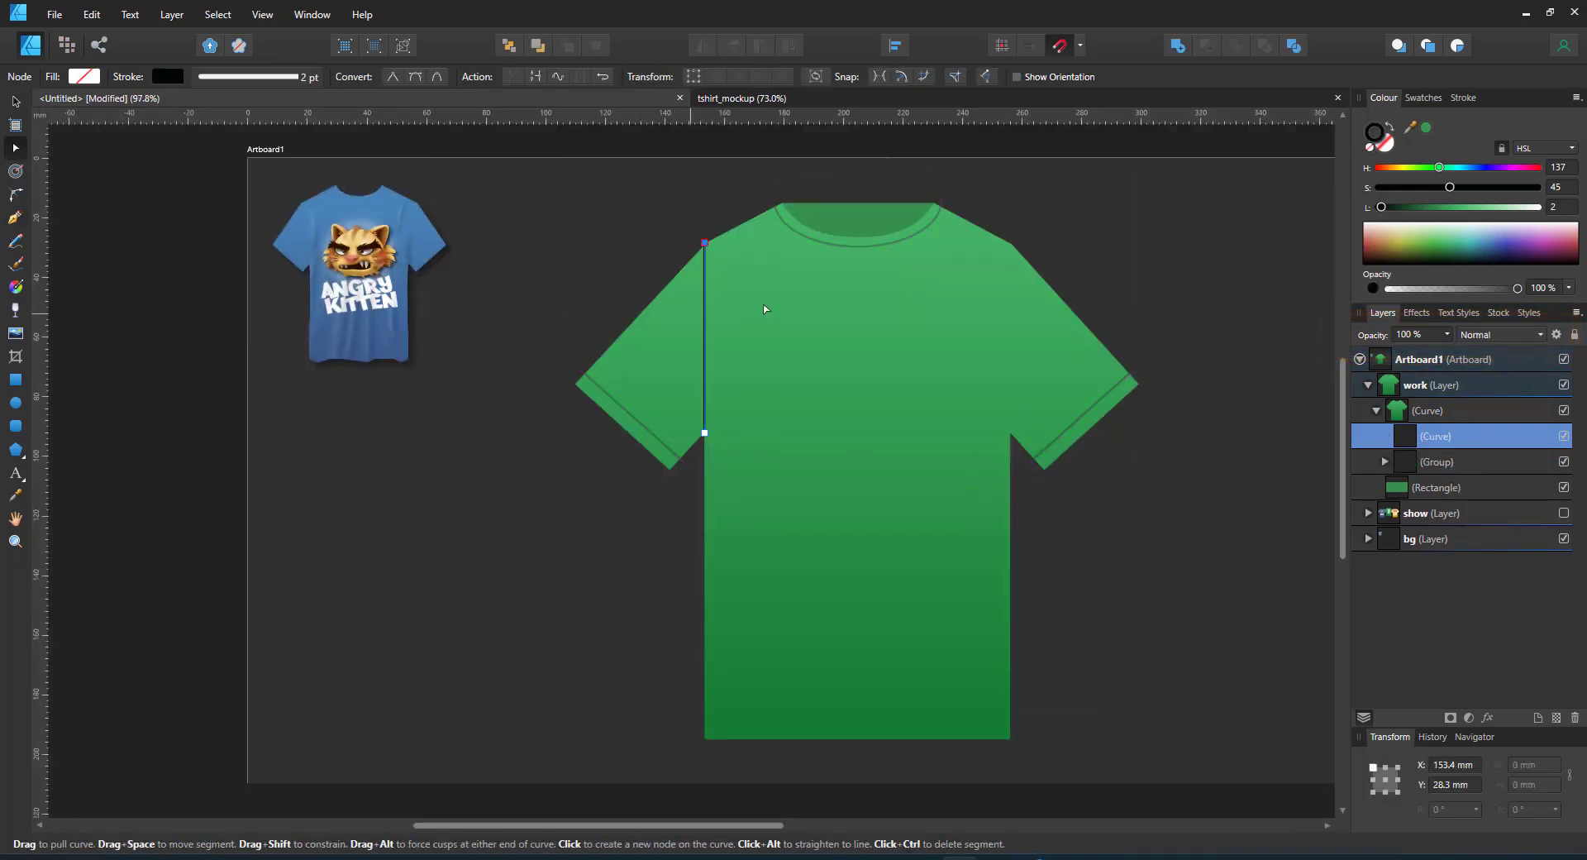
click(786, 301)
key(ctrl+z)
- Spread the two shoulder corner nodes of the shirt outline outward, widening both shoulders symmetrically
drag(678, 236, 744, 277)
drag(966, 221, 1035, 244)
click(692, 76)
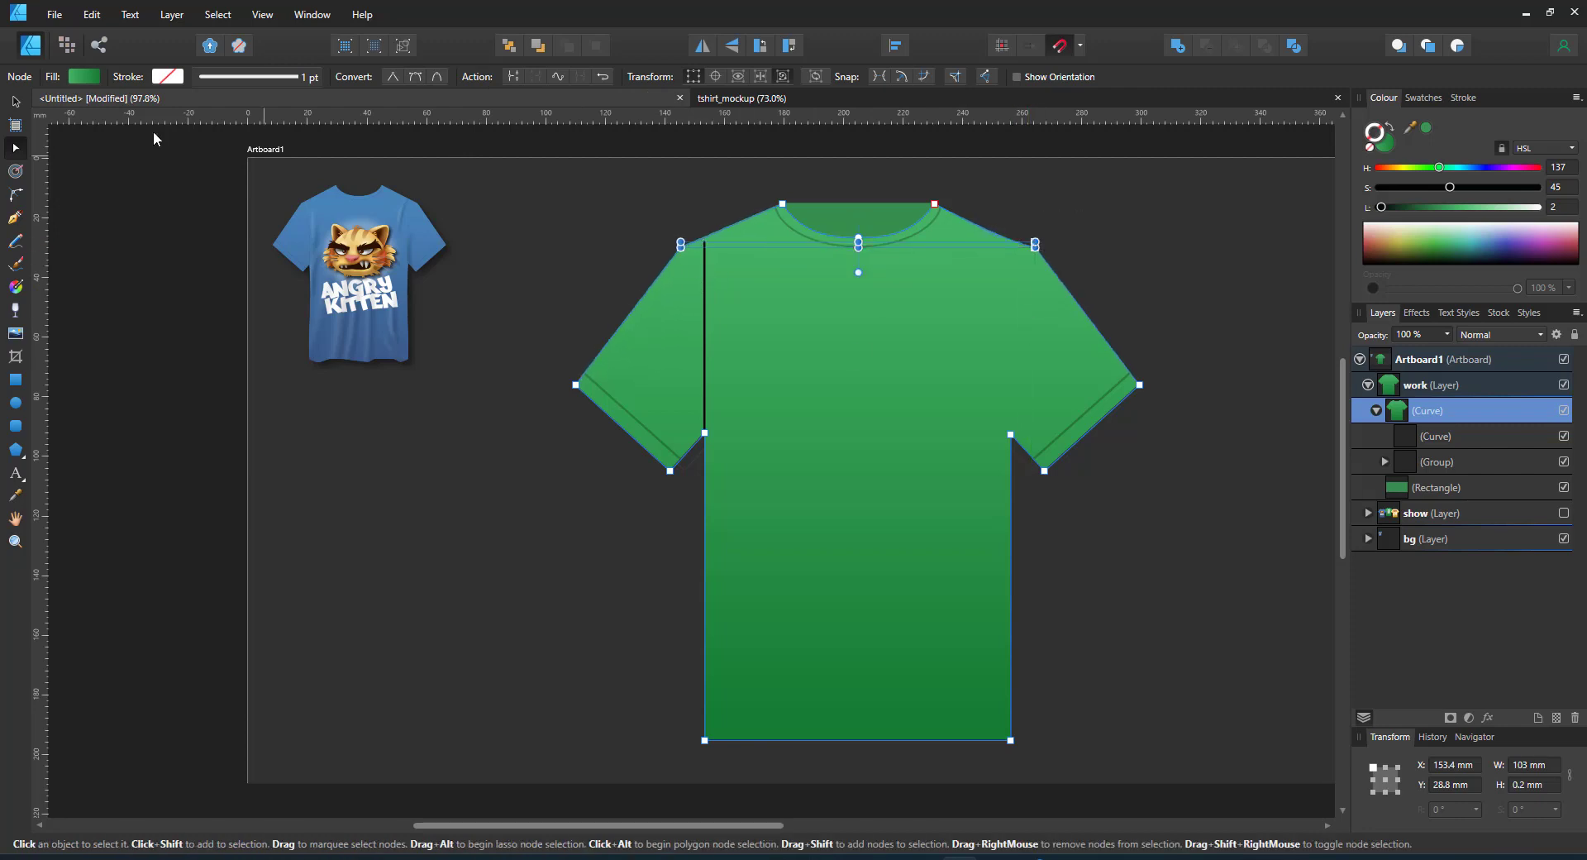
click(718, 295)
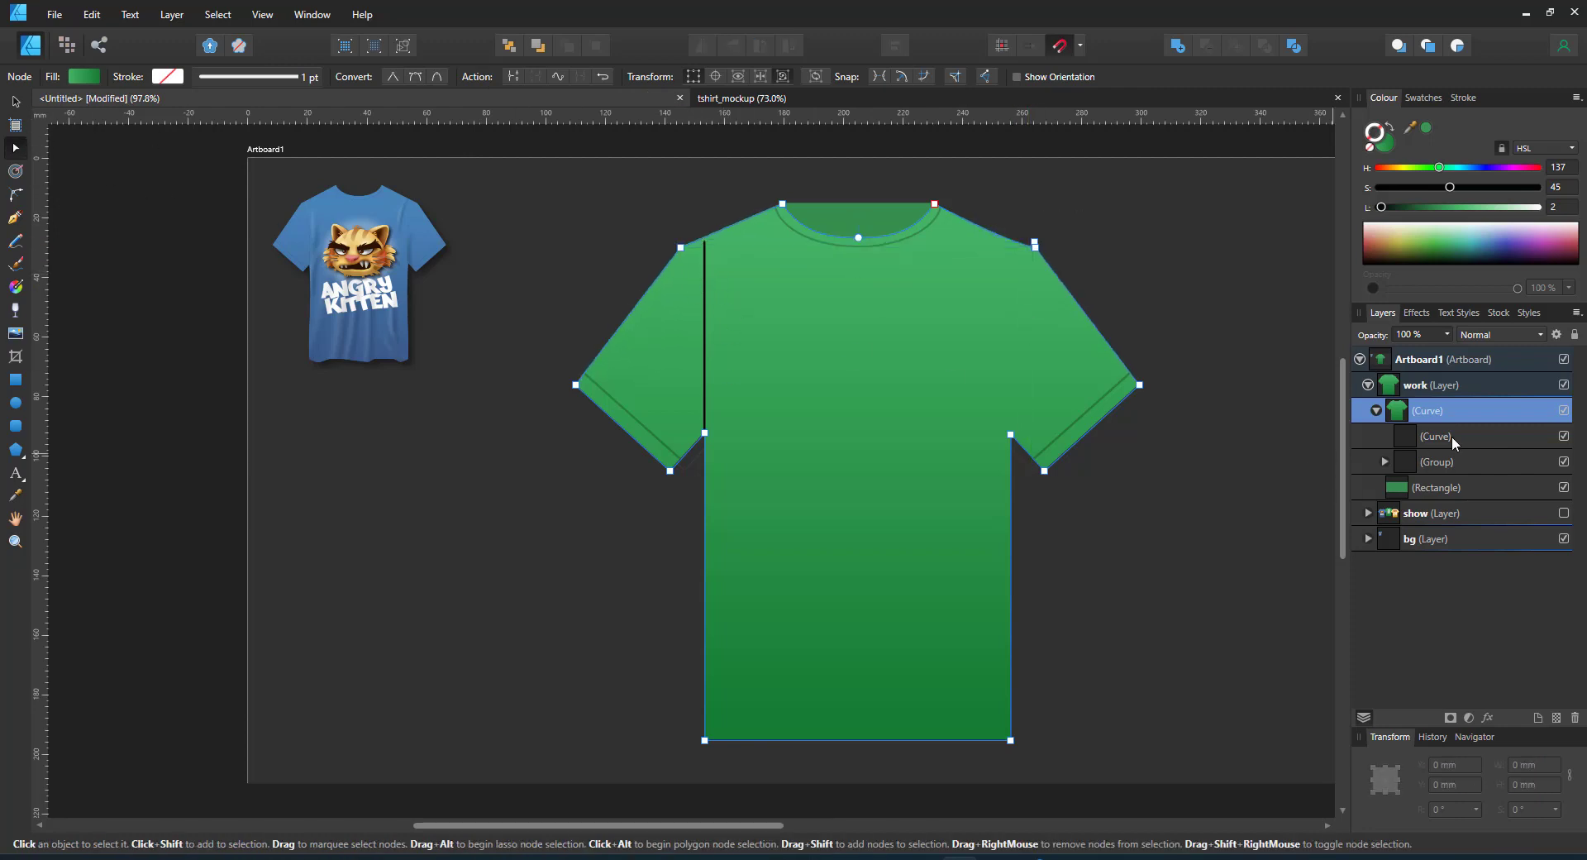
- Move the armhole seam into the seam group, snap its upper node to the left shoulder corner and bend it into a curve
drag(1452, 441, 1406, 464)
click(1385, 437)
drag(704, 242, 678, 249)
drag(689, 309, 699, 298)
- Set the left armhole seam's stroke to 3 pt with a pressure profile that tapers toward one end
click(321, 76)
scroll(337, 138, up, 1)
click(318, 333)
mouse_move(333, 356)
mouse_down()
mouse_move(358, 475)
mouse_move(333, 356)
mouse_move(334, 478)
mouse_up()
click(18, 104)
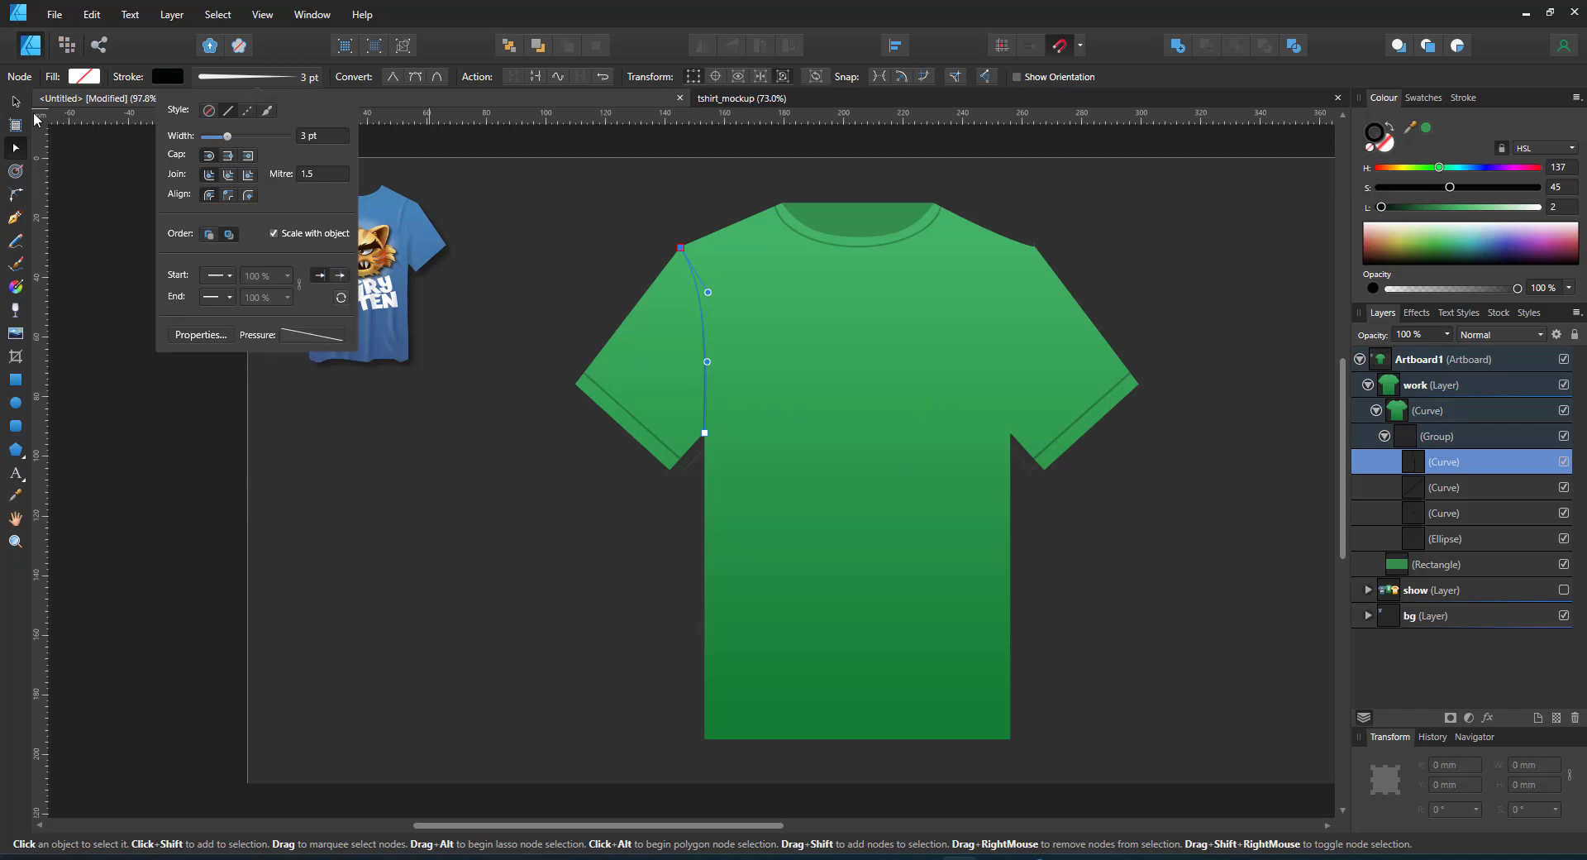
- Duplicate the left armhole seam, flip the copy horizontally and place it at the right armhole
click(22, 105)
click(701, 47)
drag(686, 360, 1014, 379)
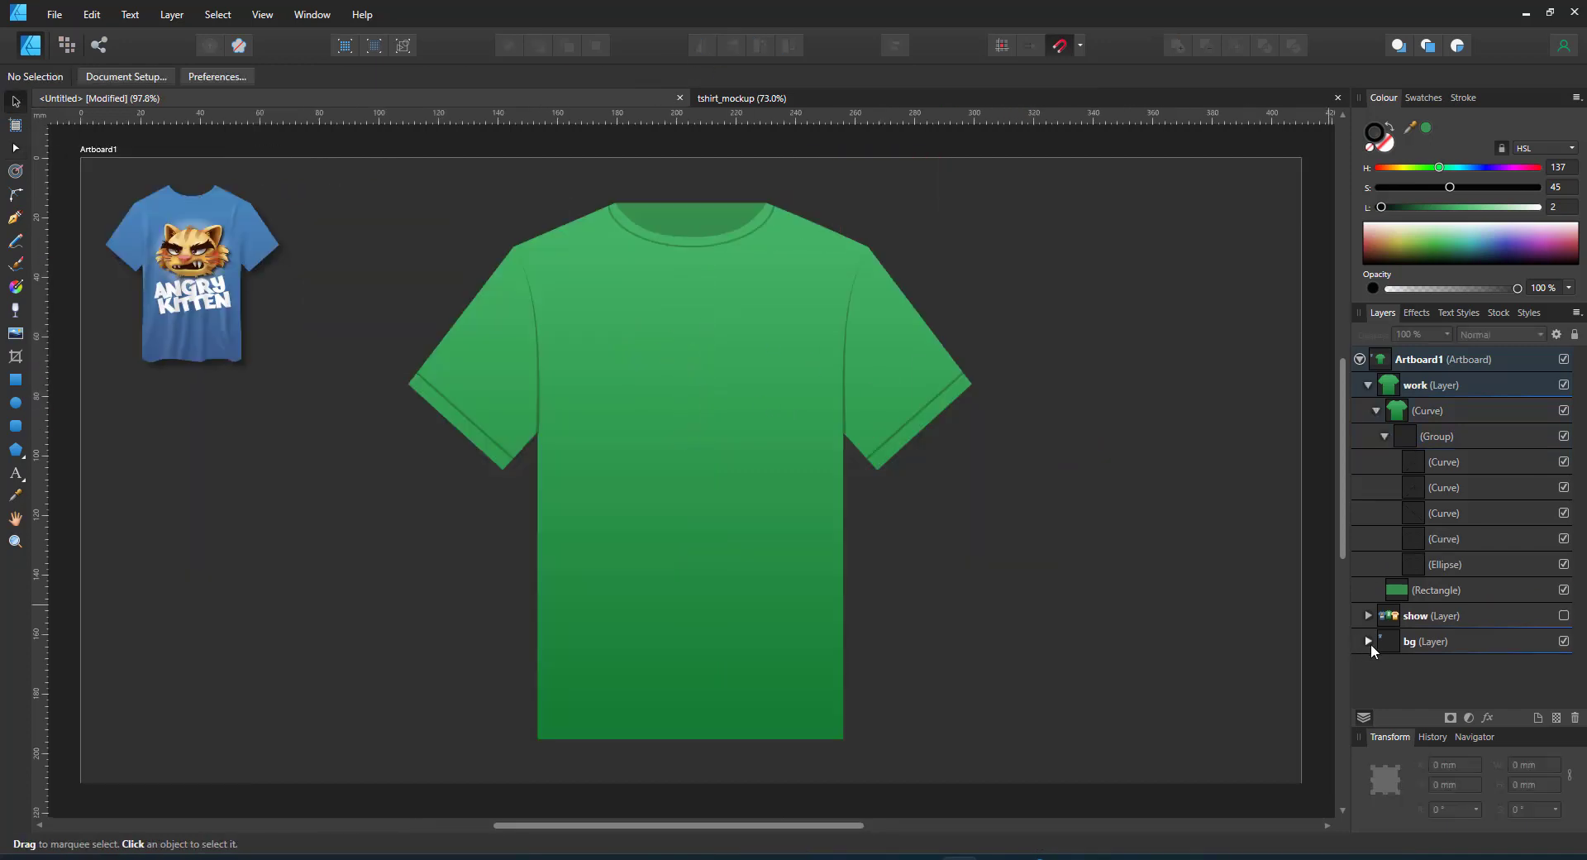
- Turn the shirt shape and the inner-neck rectangle neutral grey by reducing their saturation to 0
click(1369, 641)
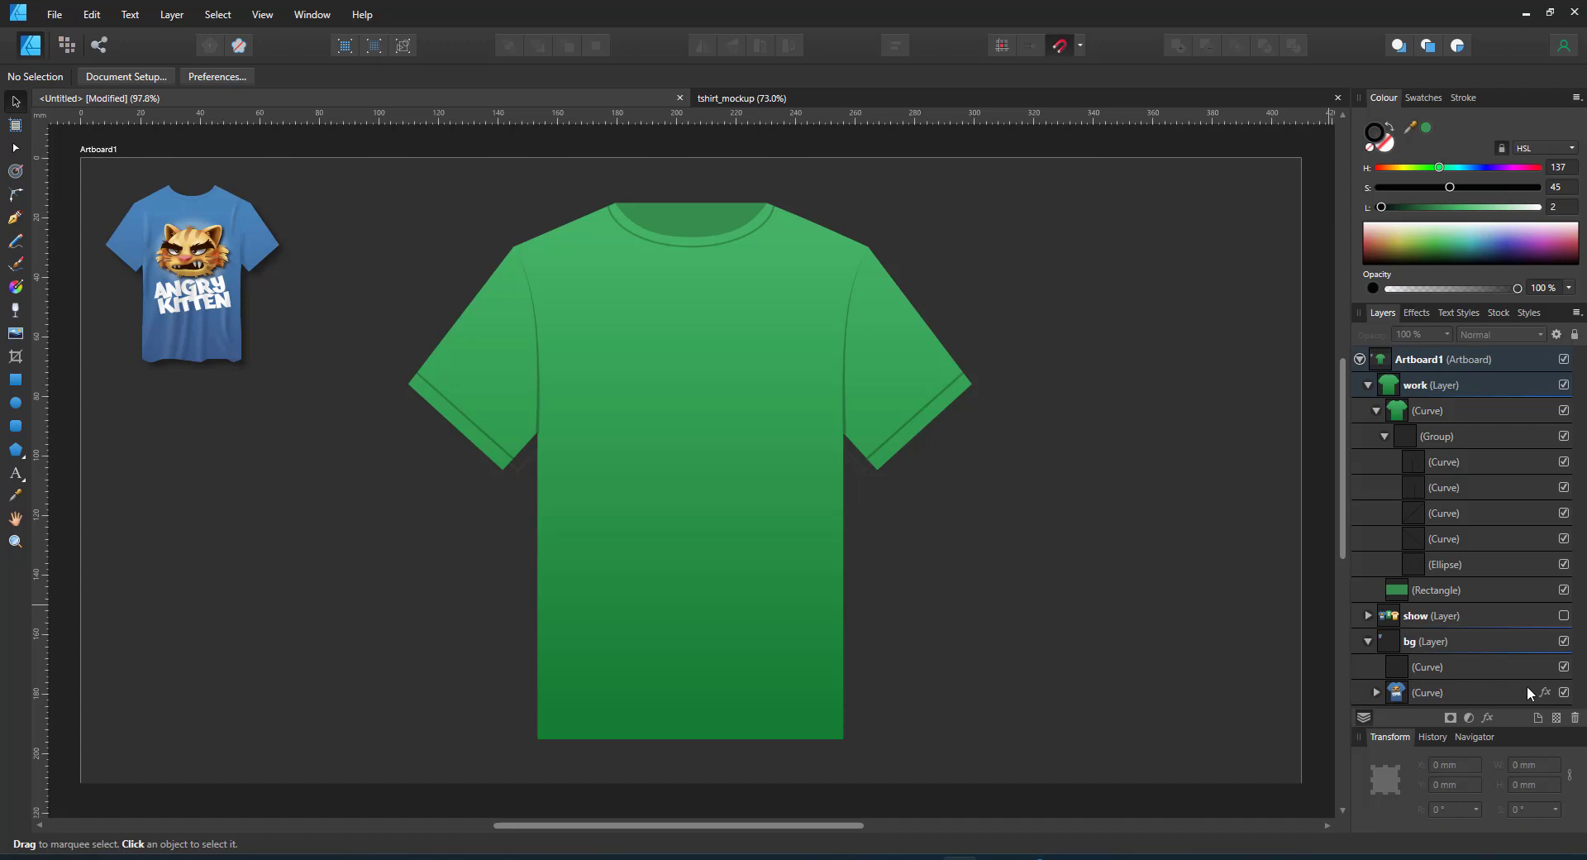
click(1368, 642)
click(1427, 410)
click(1385, 146)
drag(1448, 188, 1240, 185)
click(717, 219)
drag(1409, 188, 1240, 165)
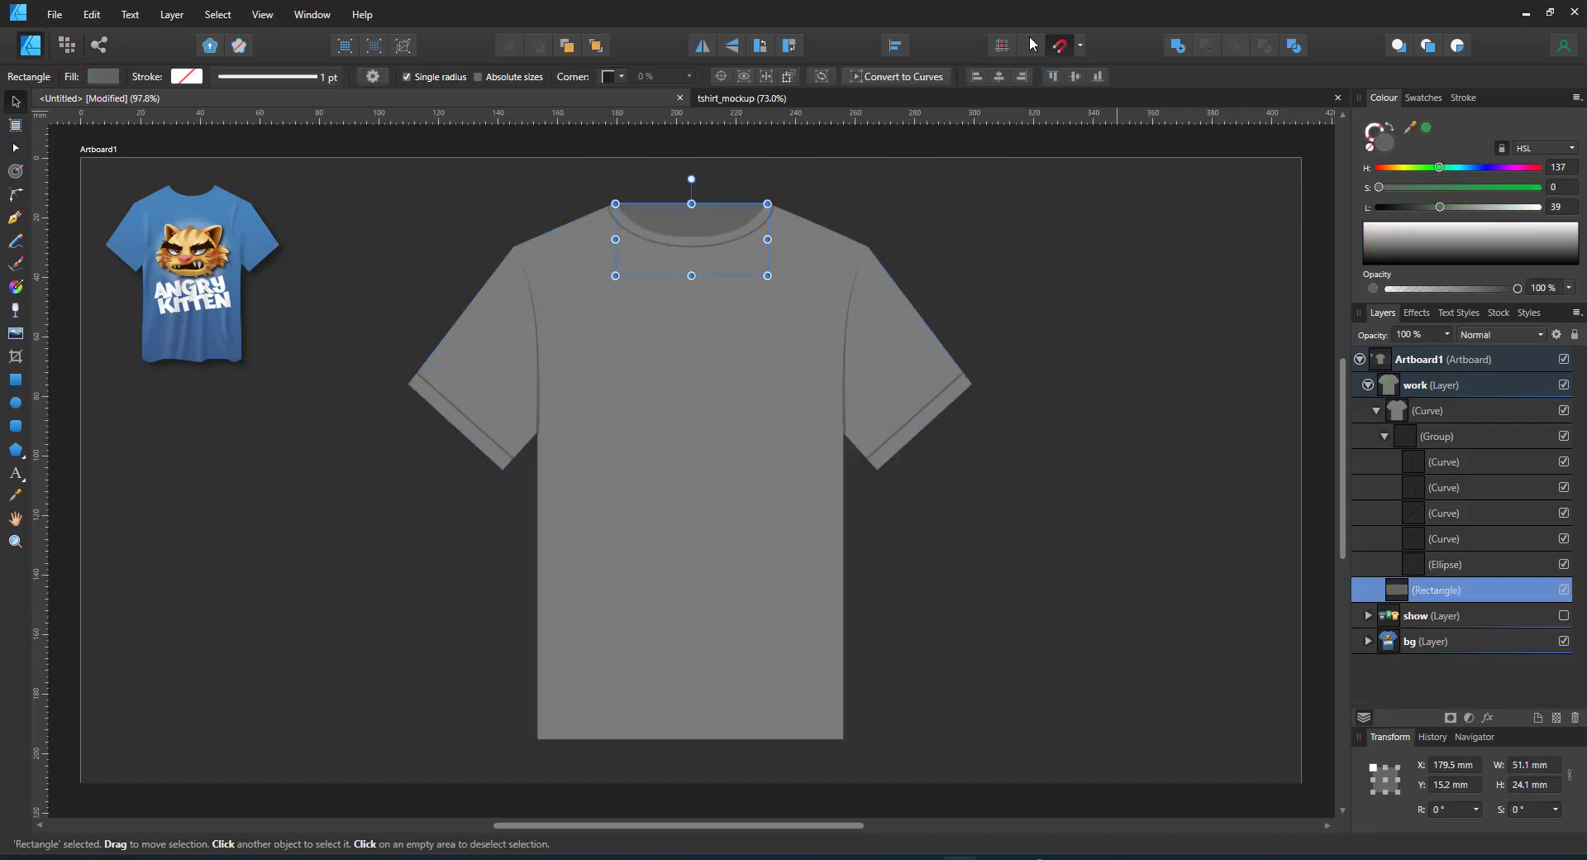
- Draw a curved fold line from the left chest to below the left hem corner and nest it above the seam group
click(16, 243)
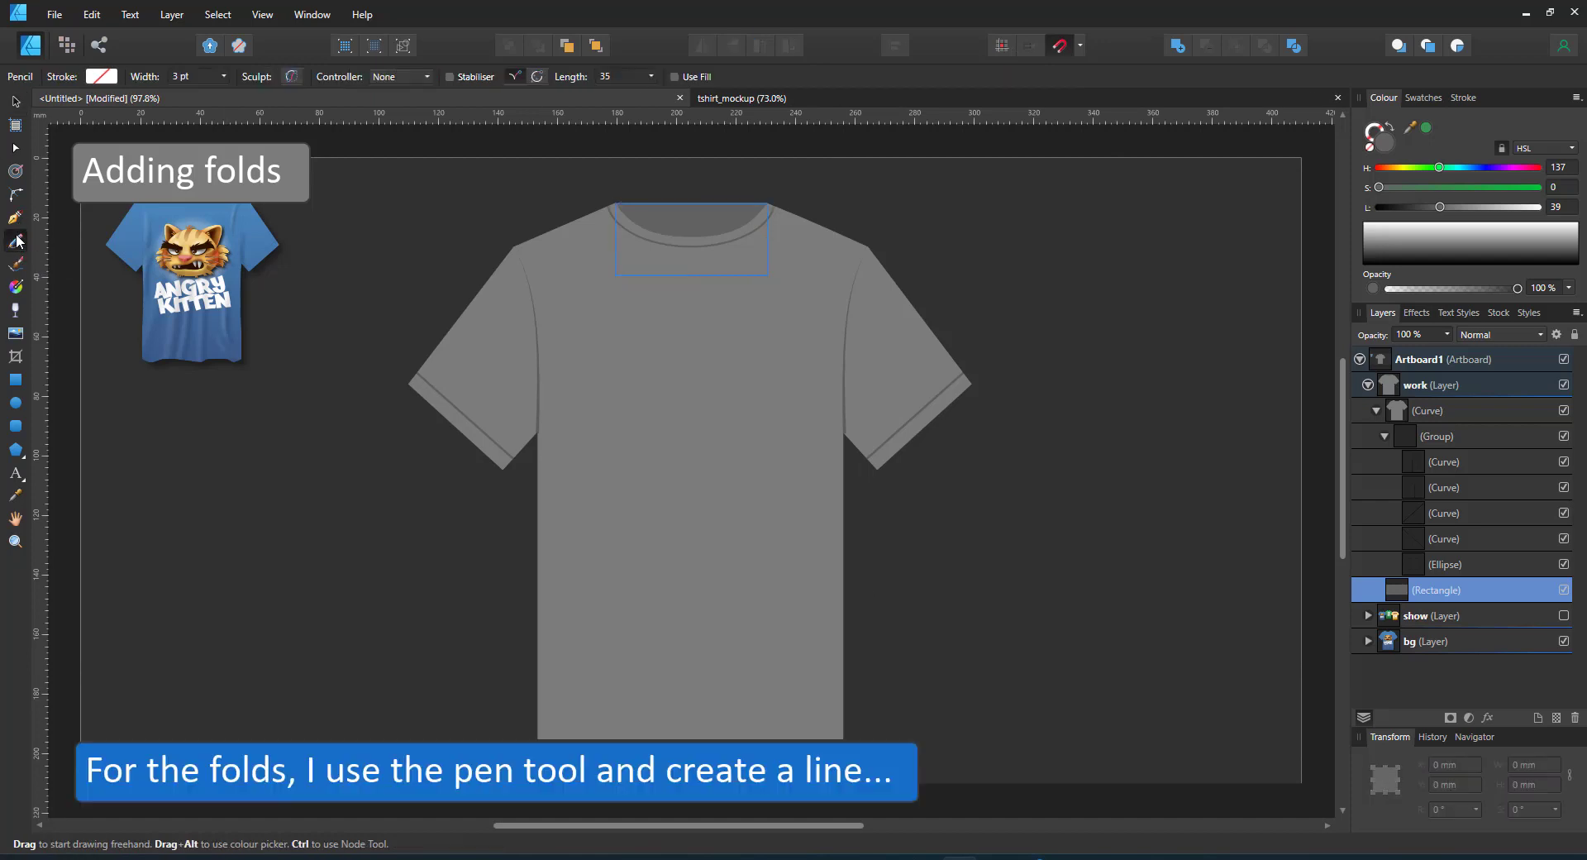
click(15, 217)
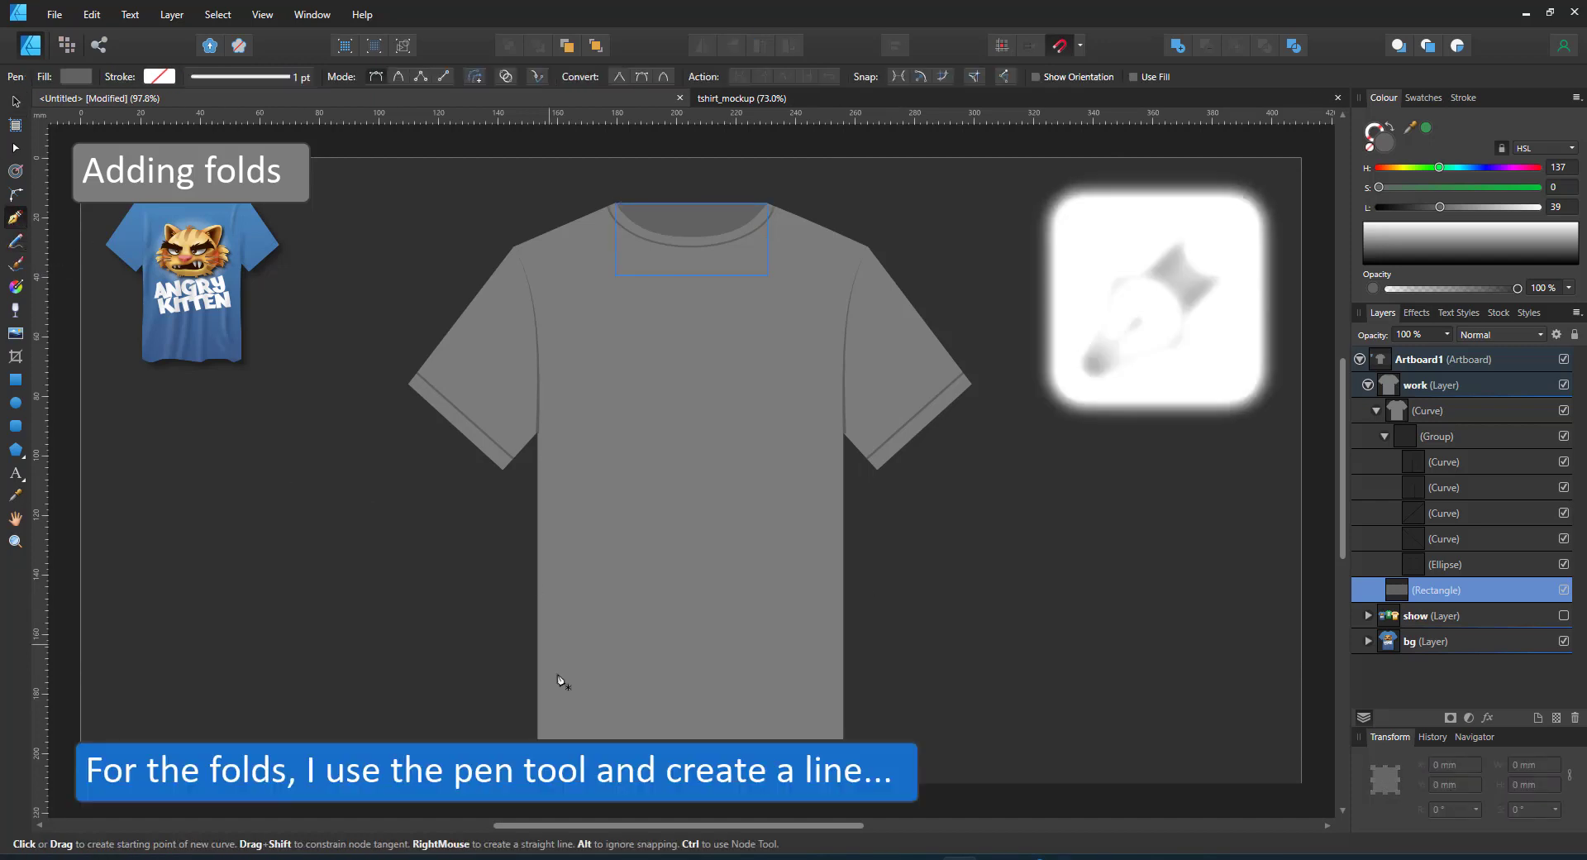
click(608, 349)
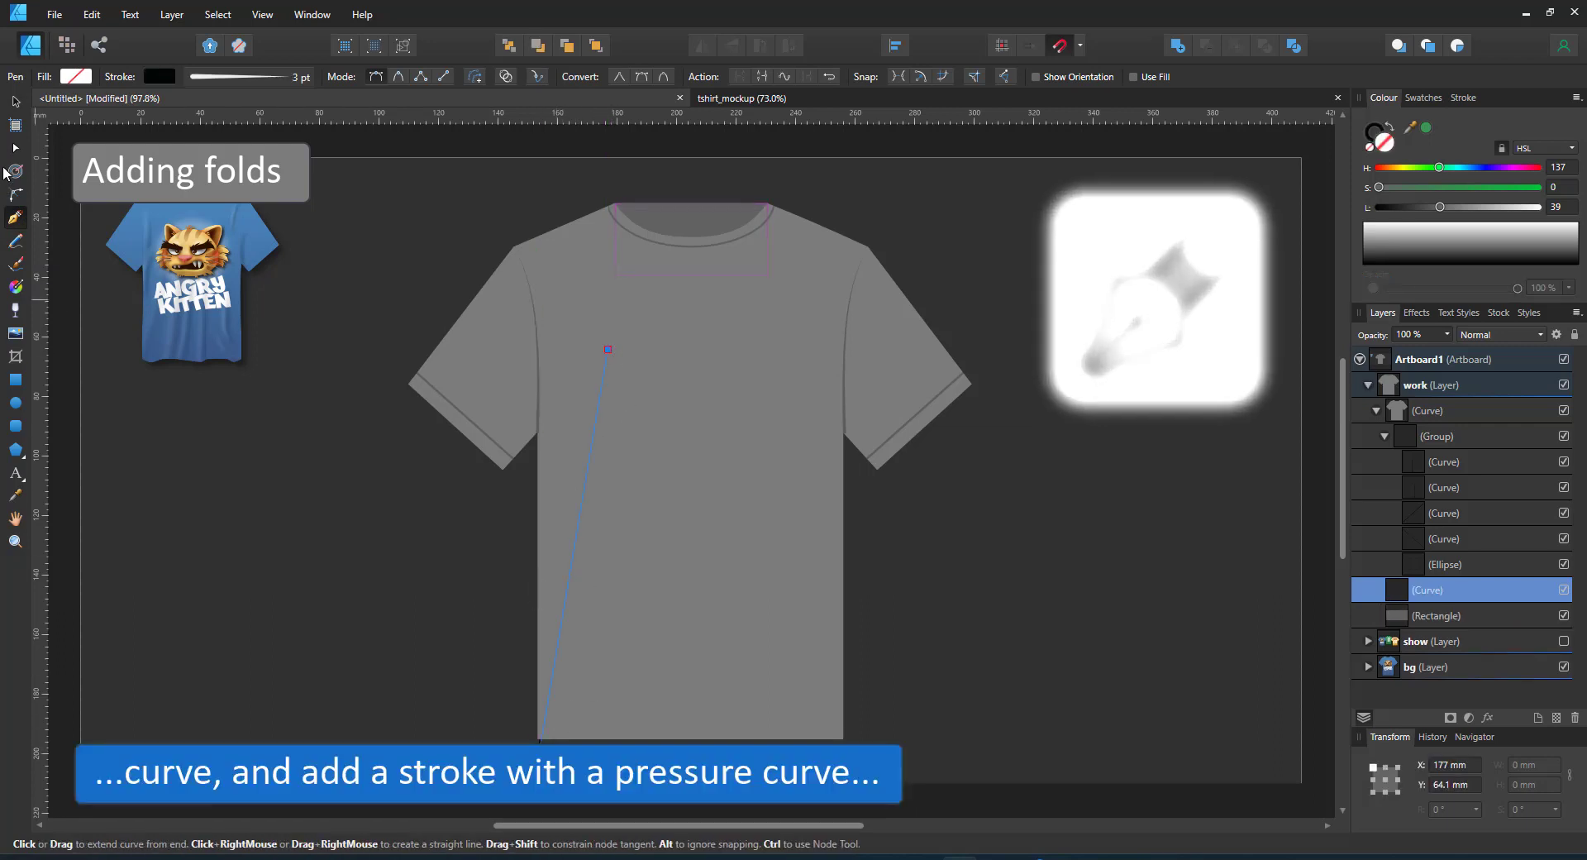
key(a)
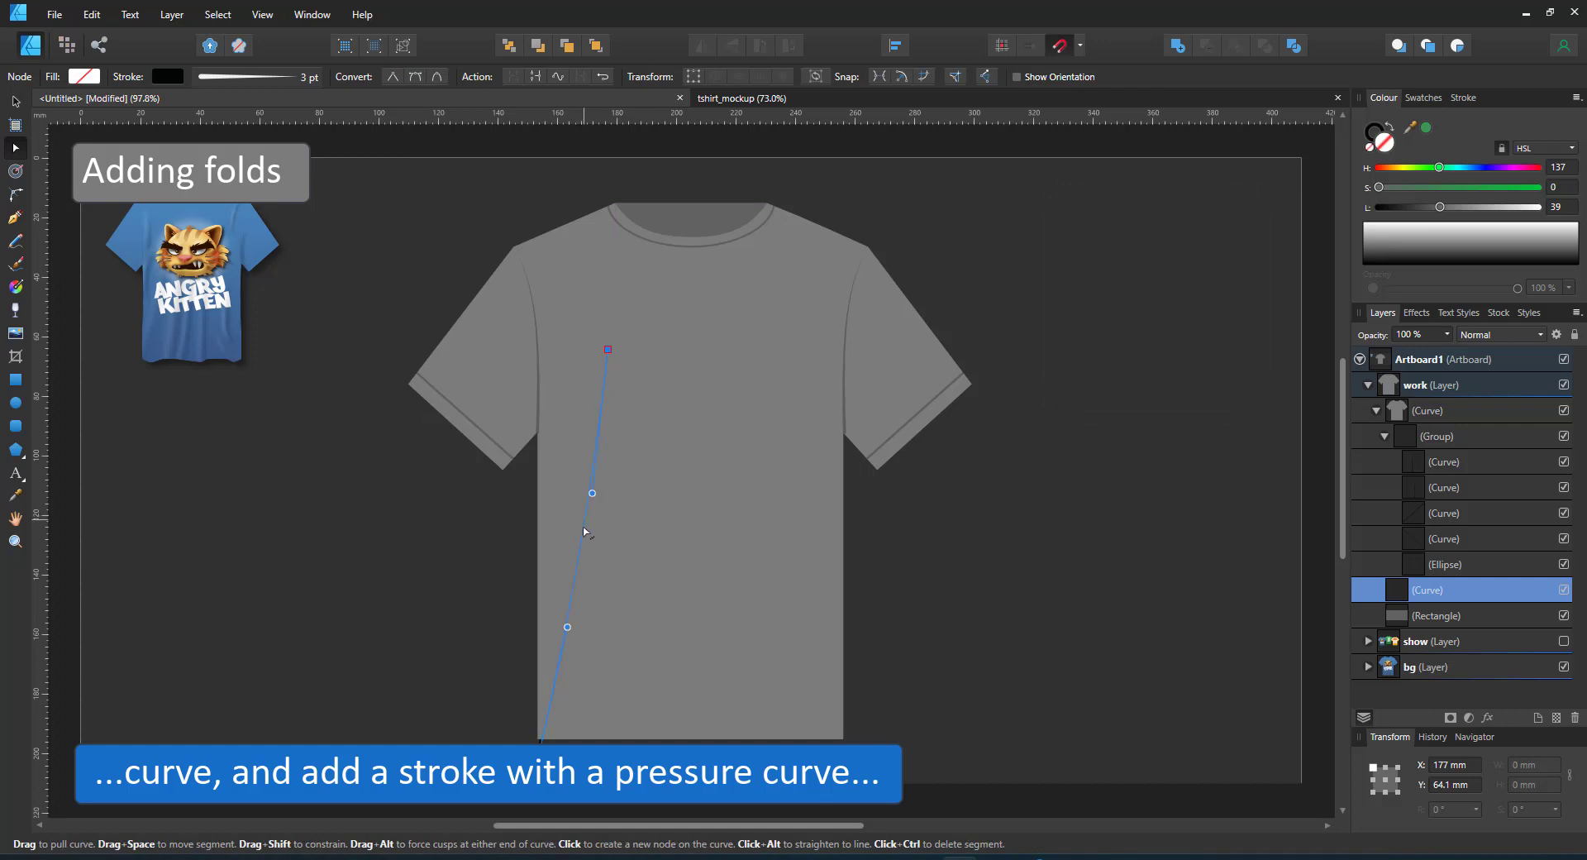
drag(584, 536, 595, 594)
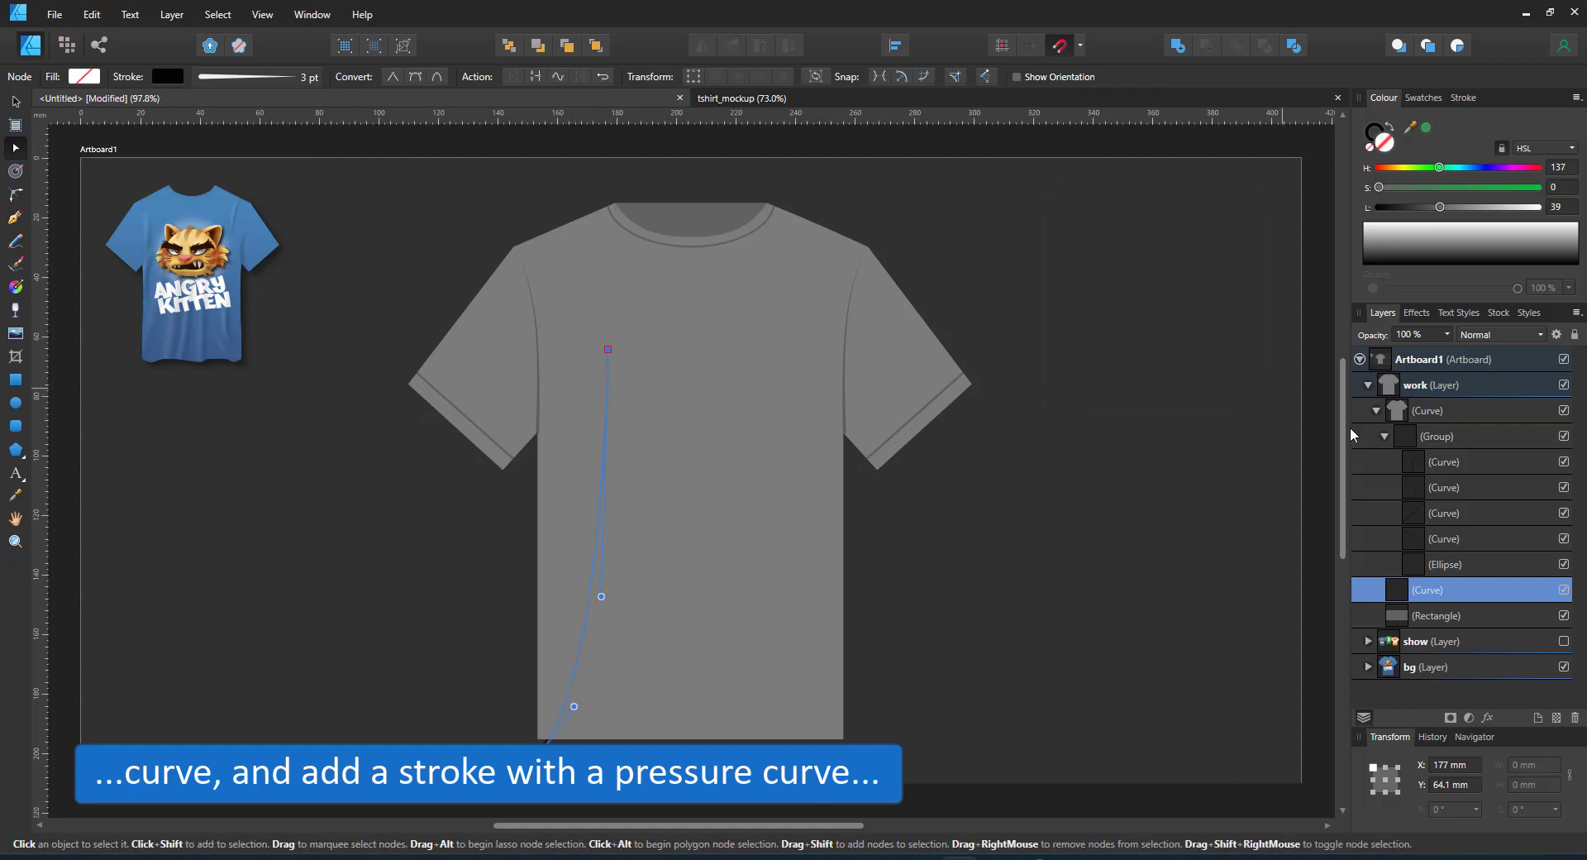
drag(1456, 593, 1432, 434)
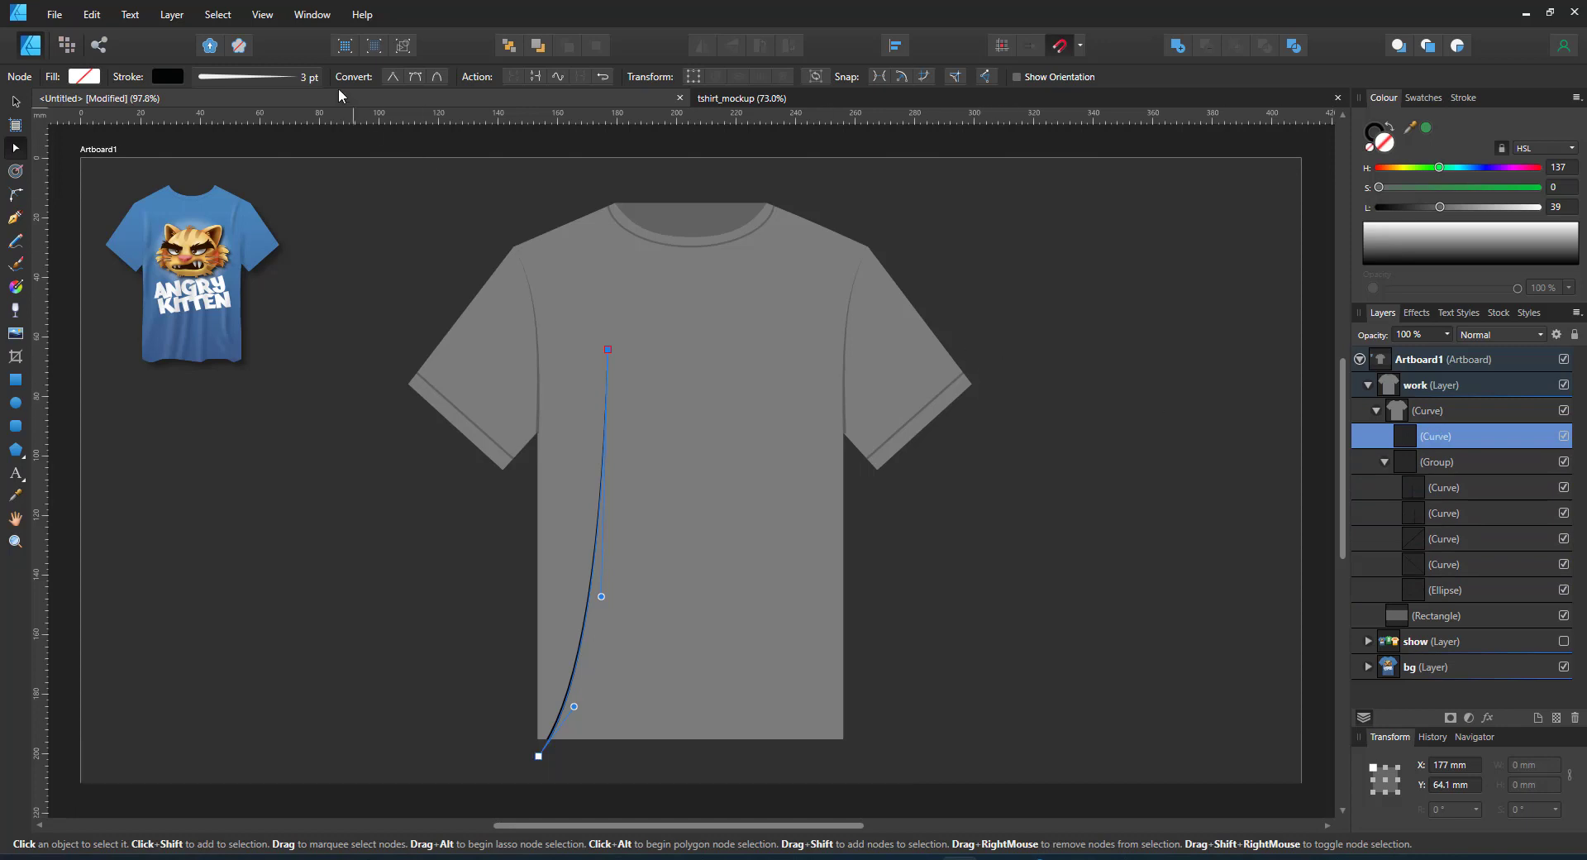
- Set the fold line's stroke width to 10 pt
click(279, 75)
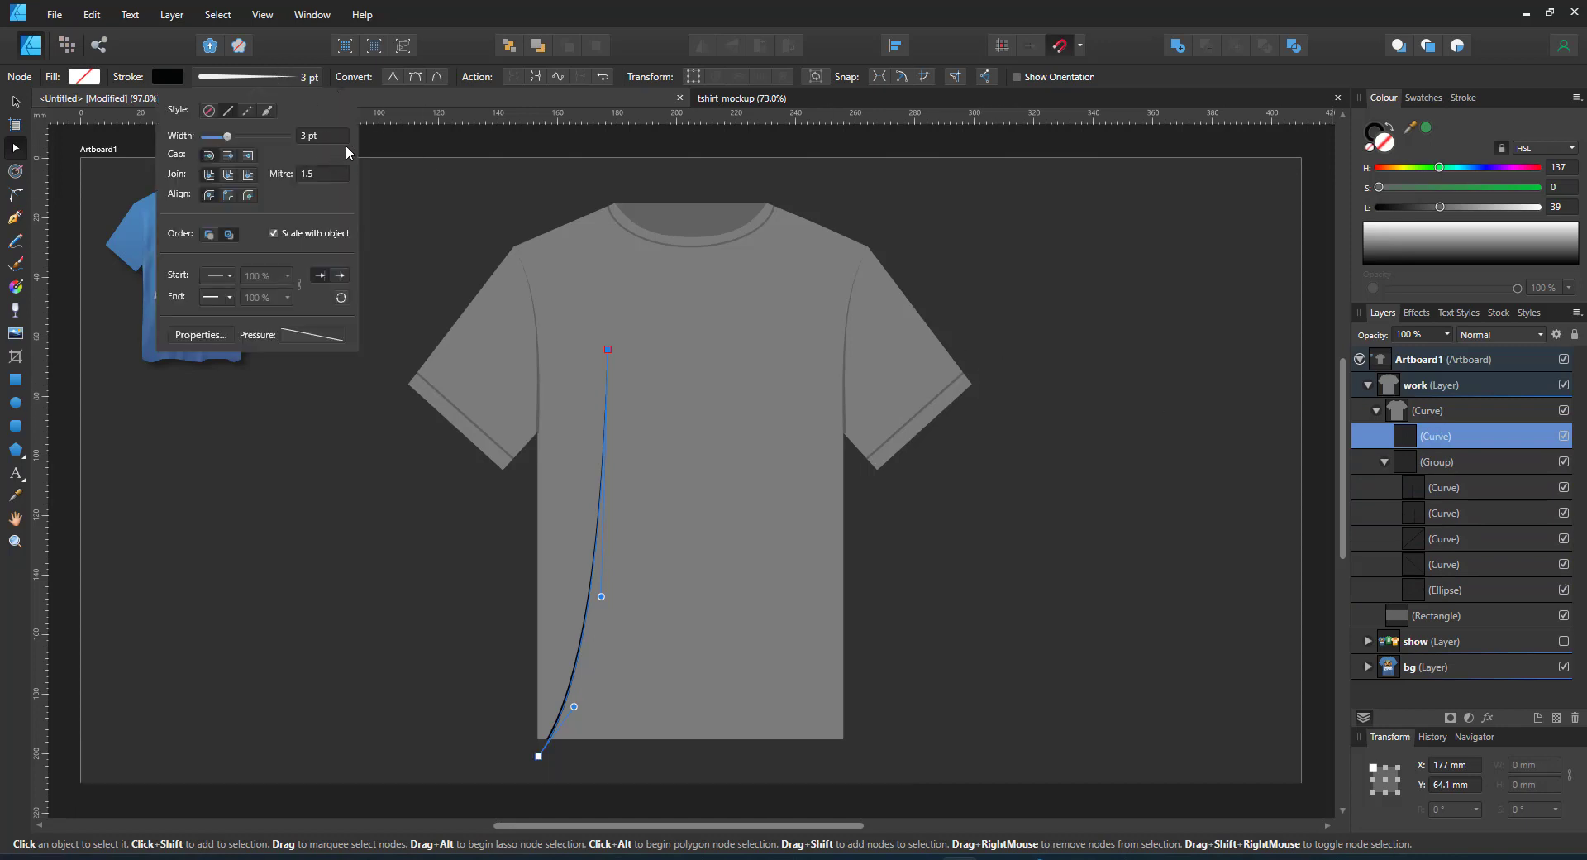
click(335, 136)
key(Return)
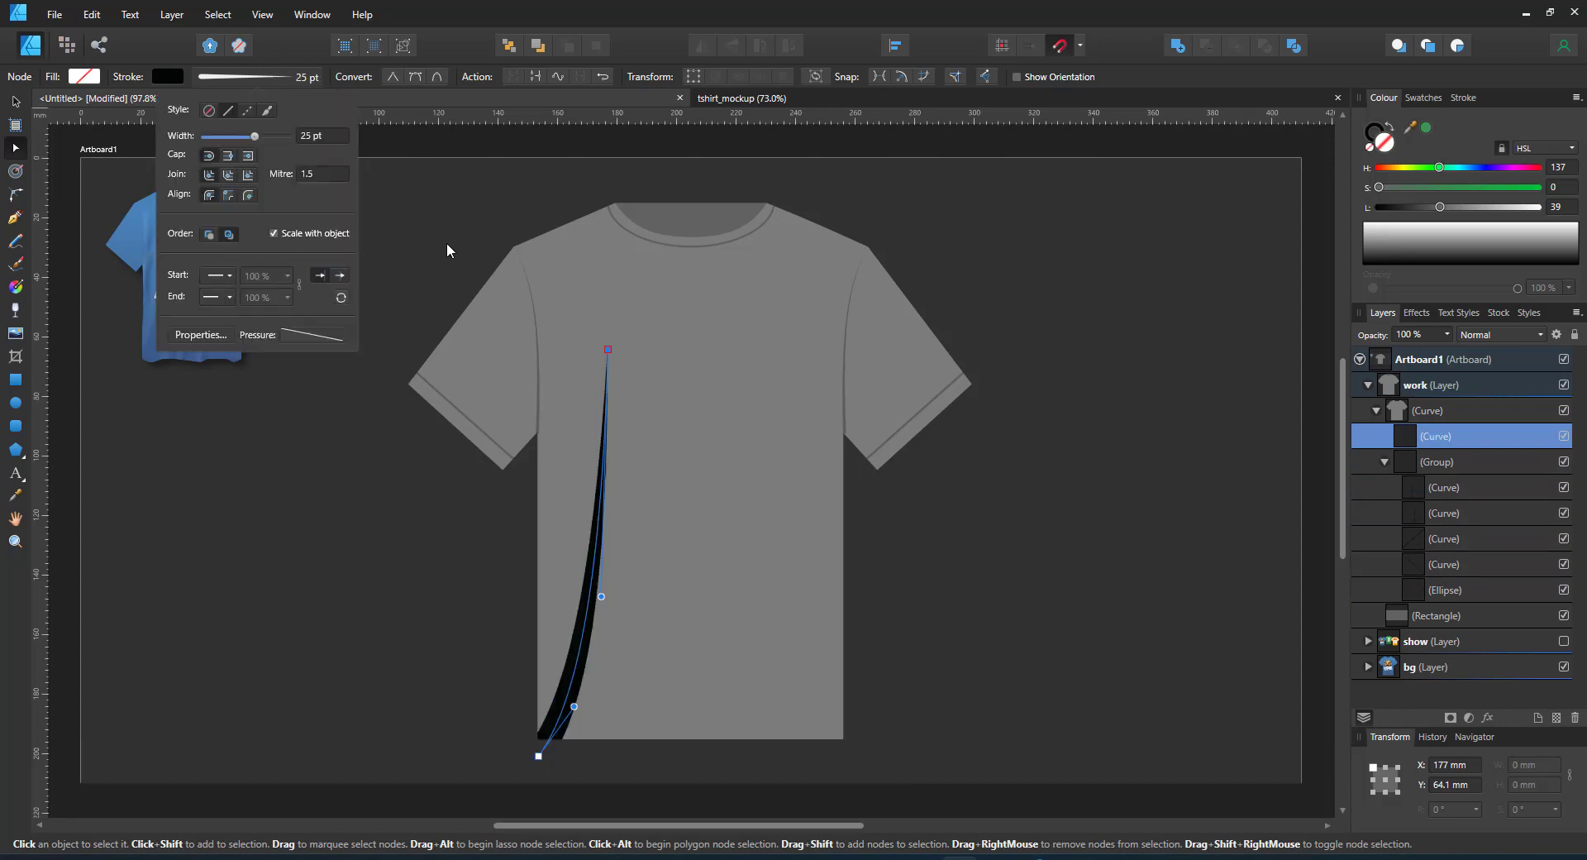
click(315, 139)
text(10)
key(Return)
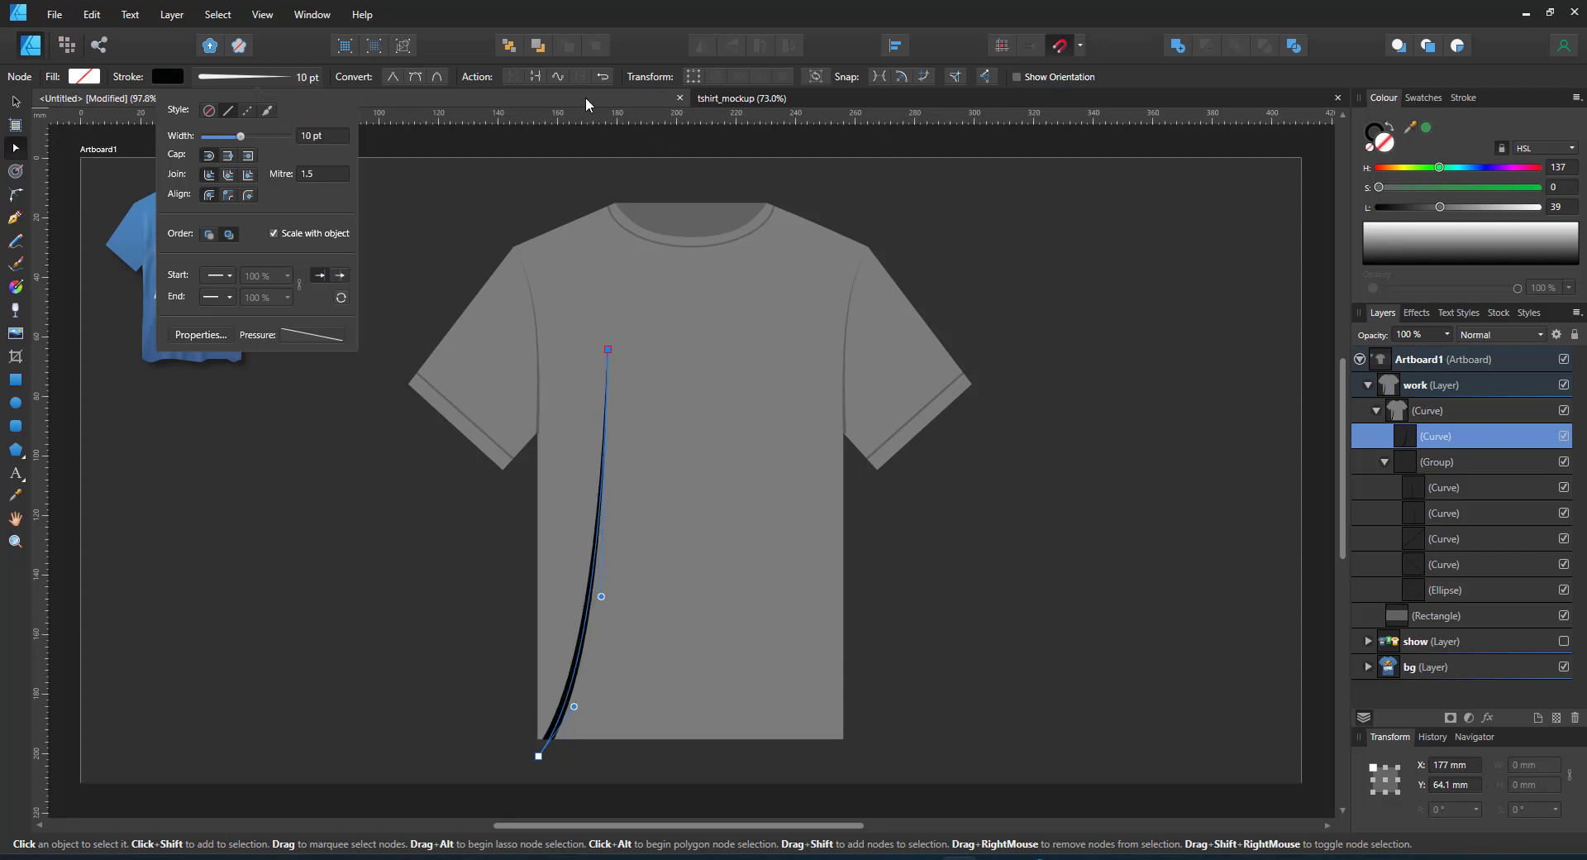
- Apply a 25.7 px Gaussian Blur to the fold line and flatten the curve of its lower part
click(1488, 717)
click(1489, 716)
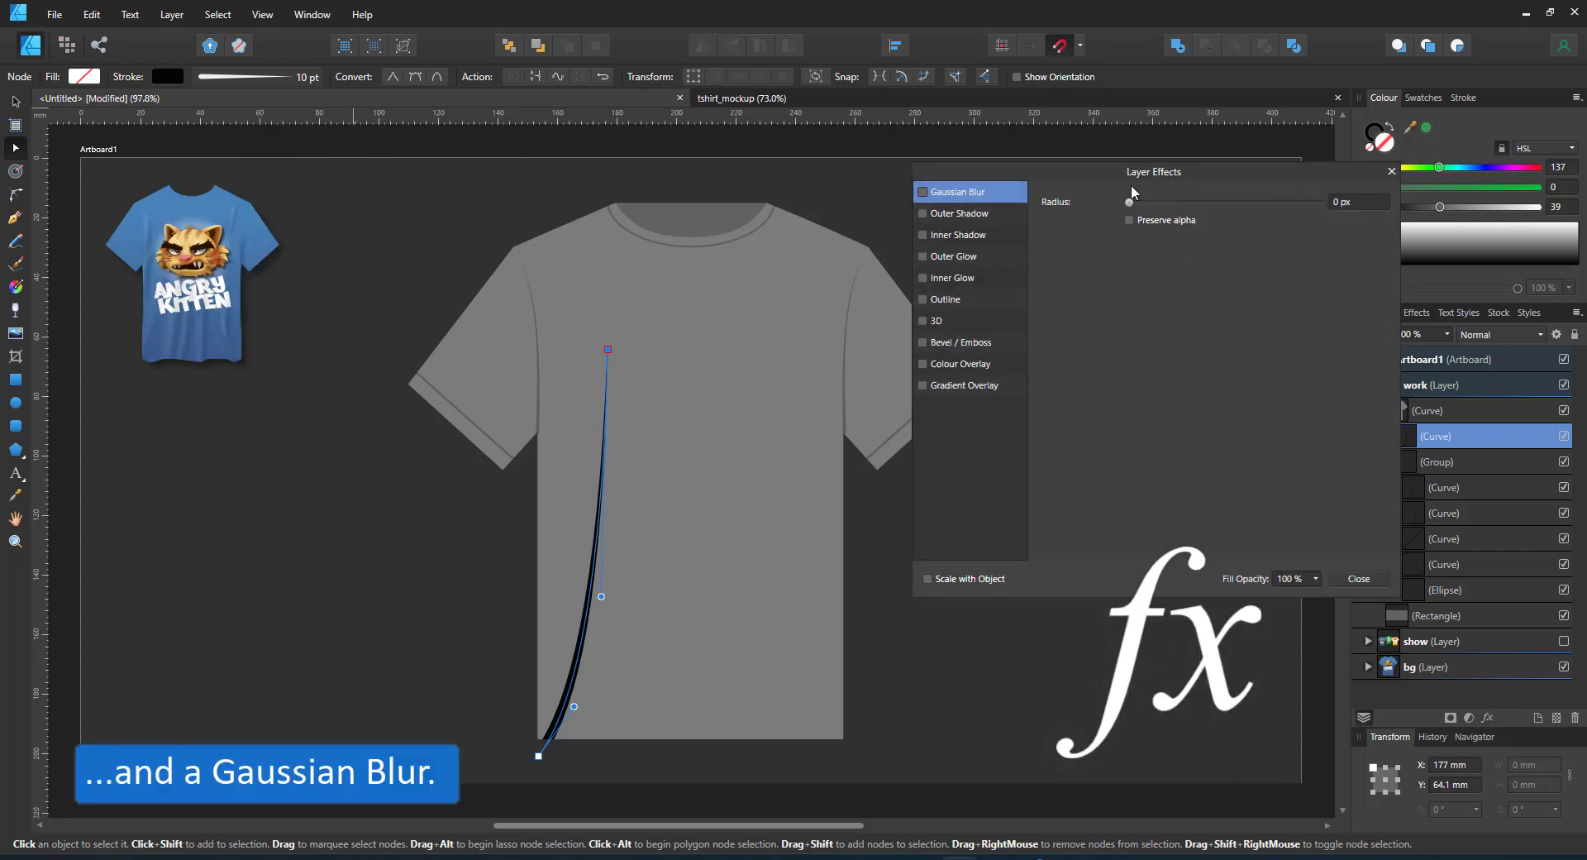
drag(1179, 197, 1246, 197)
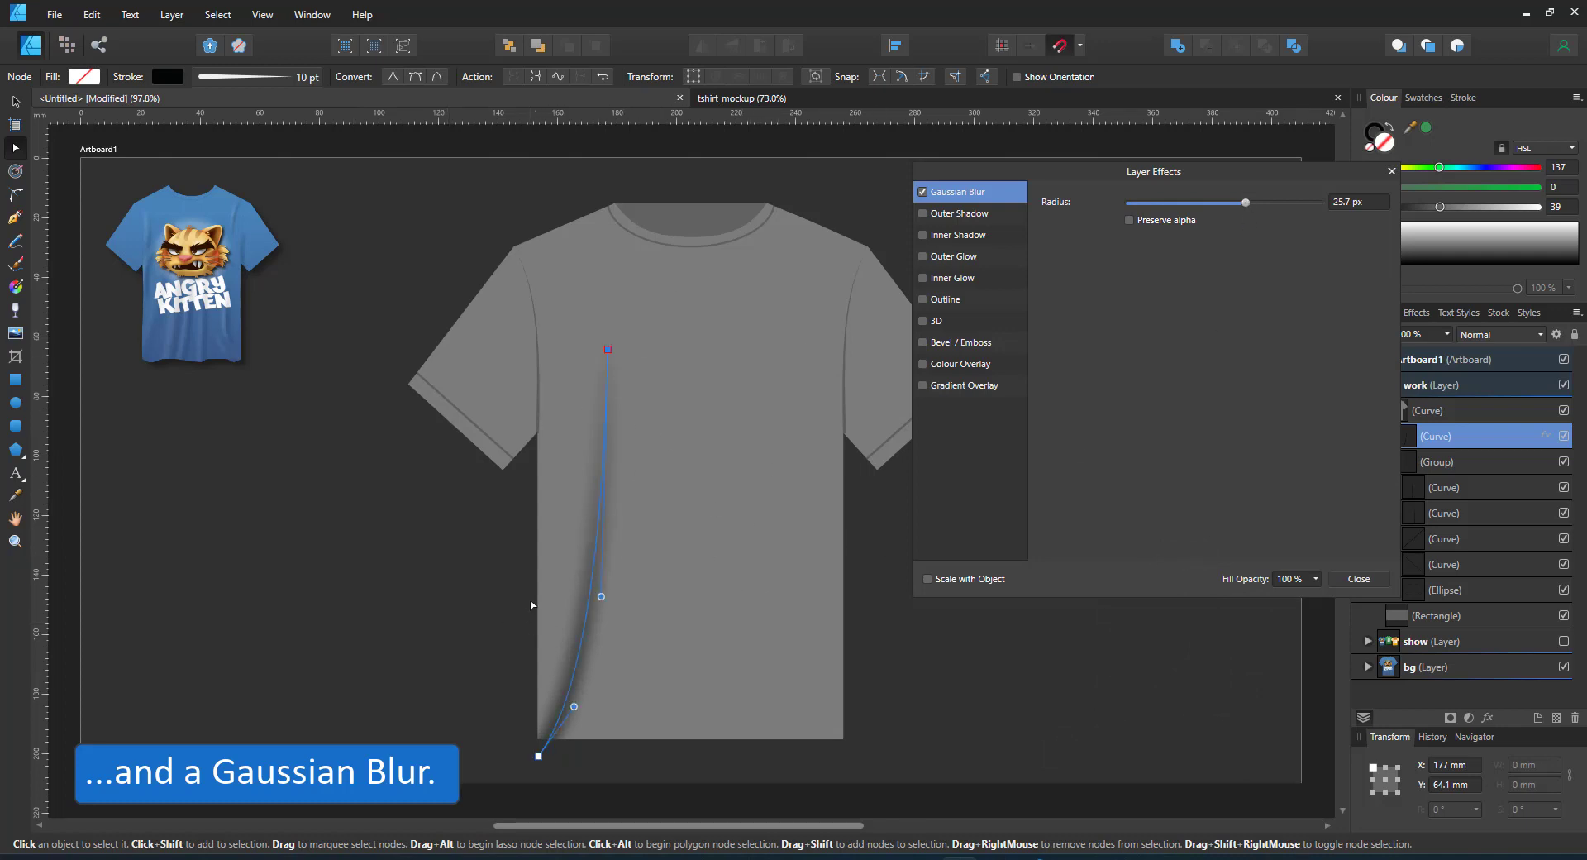
click(554, 690)
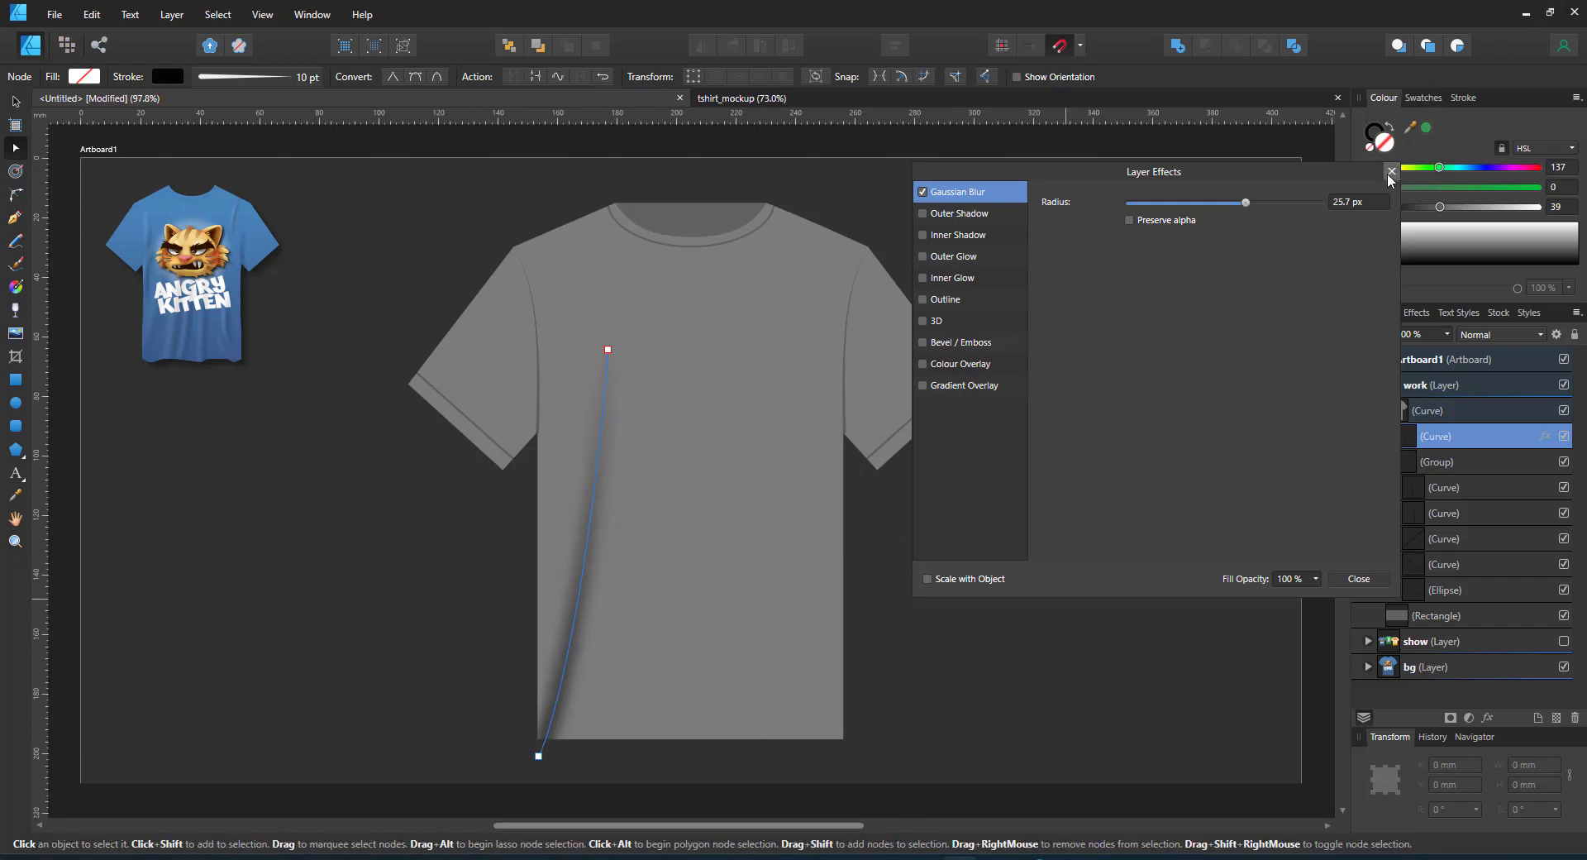
click(1392, 172)
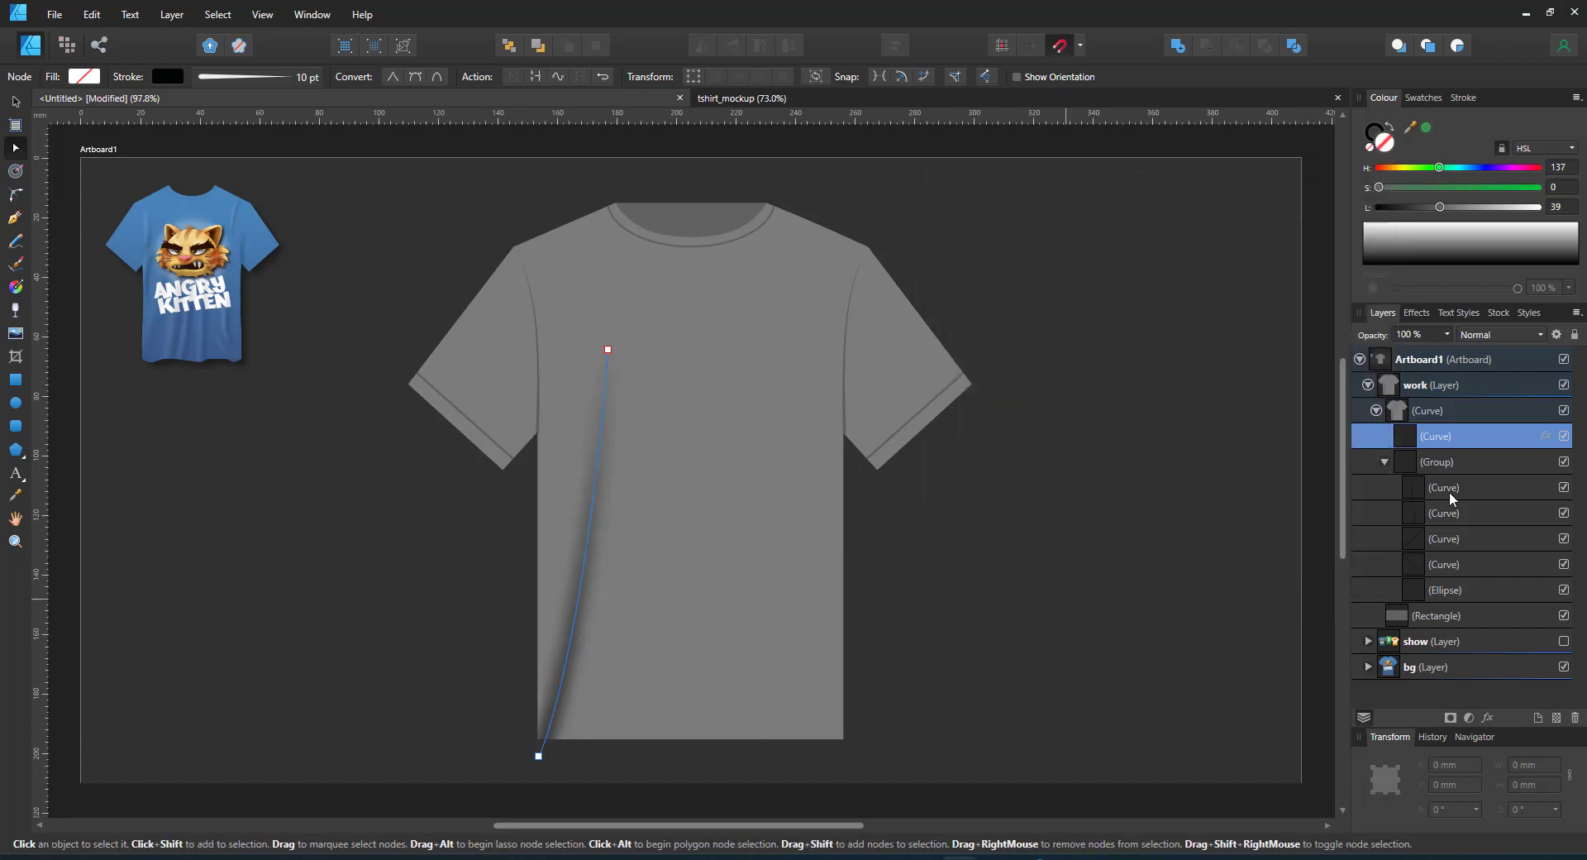
- Set the fold line's blend mode to Multiply and put it in its own group
click(1473, 336)
click(1476, 395)
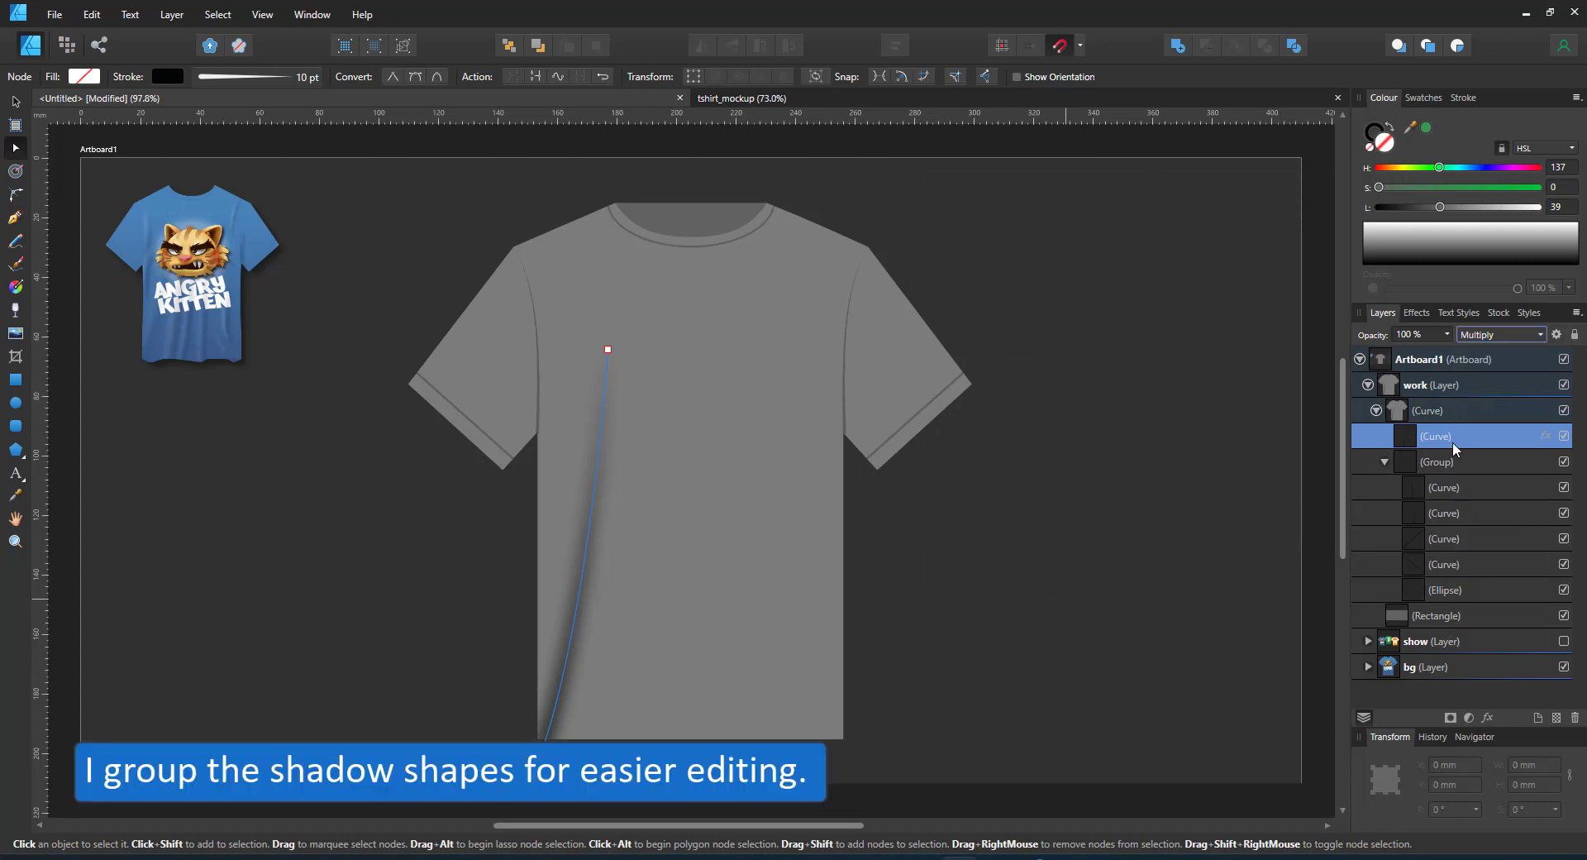
key(ctrl+g)
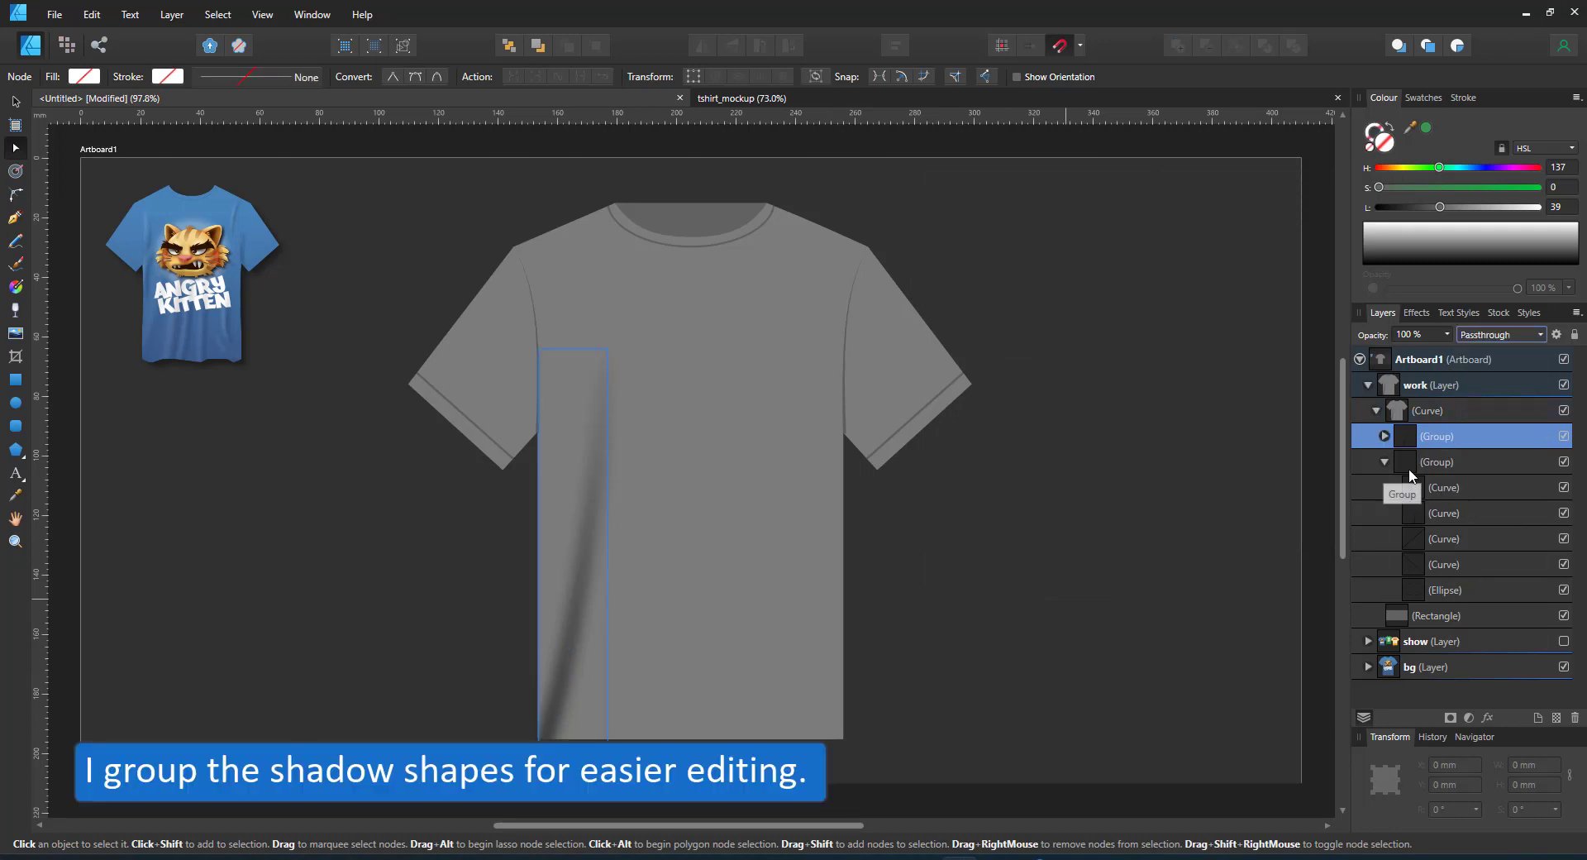
- Rename the seam group "details" and the fold group "shadows"
double_click(1474, 463)
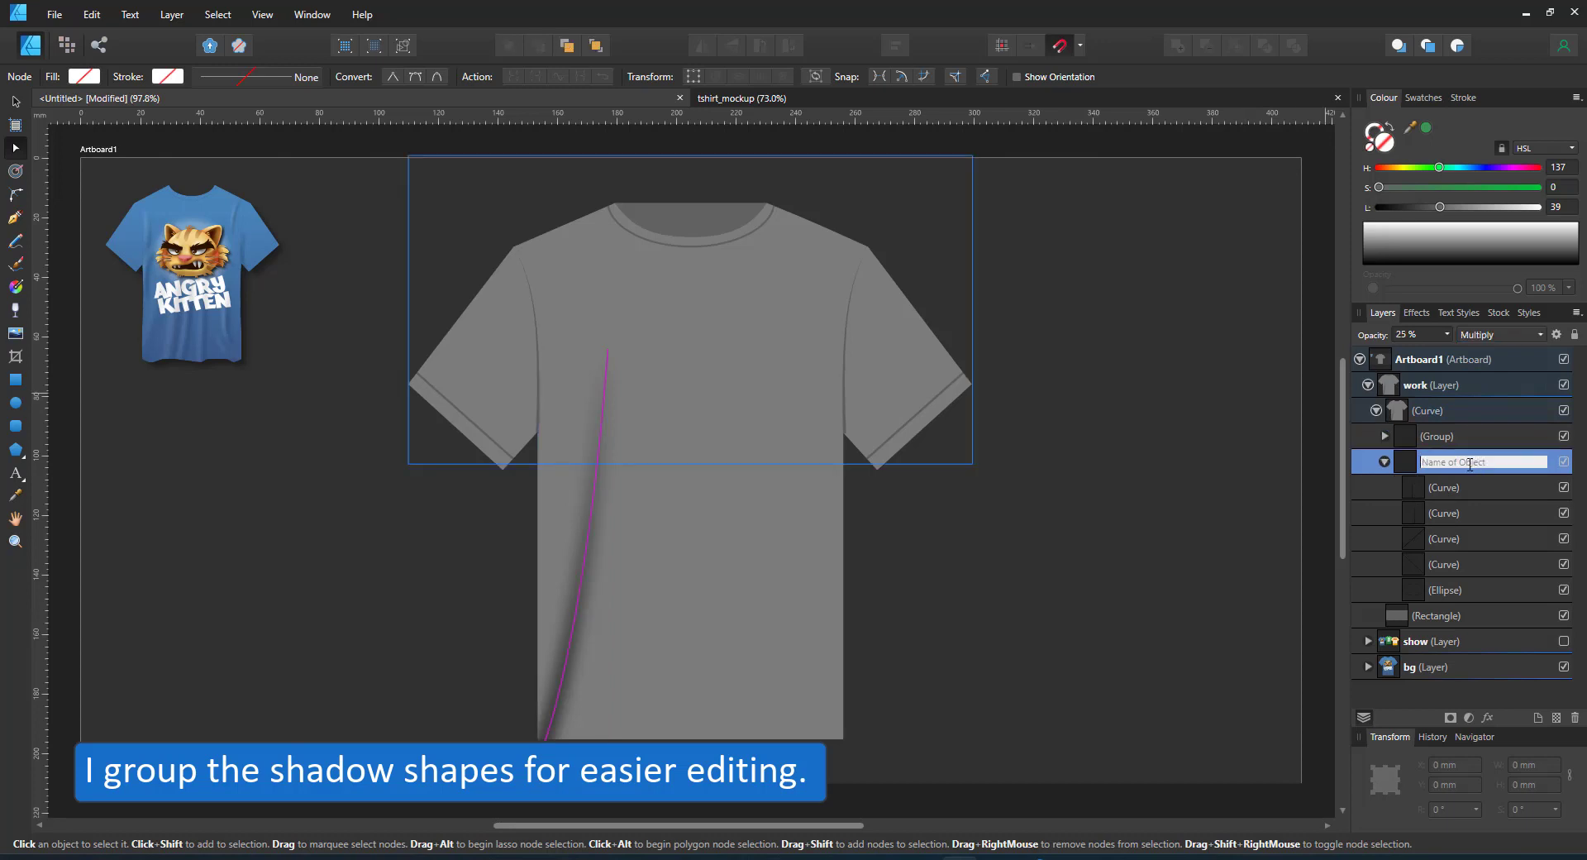
text(details)
key(Return)
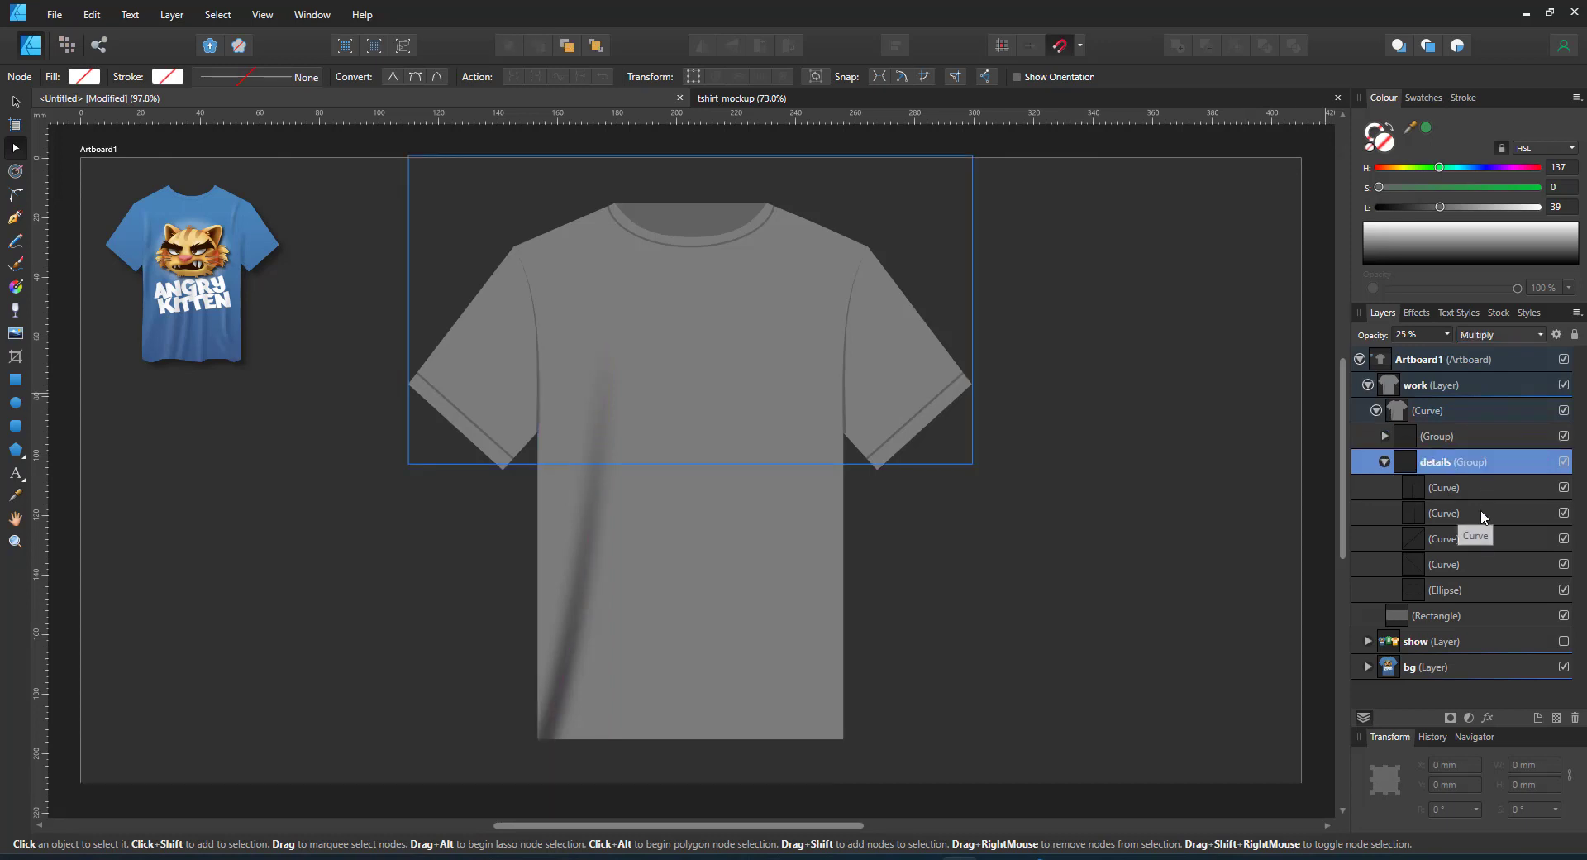
double_click(1447, 438)
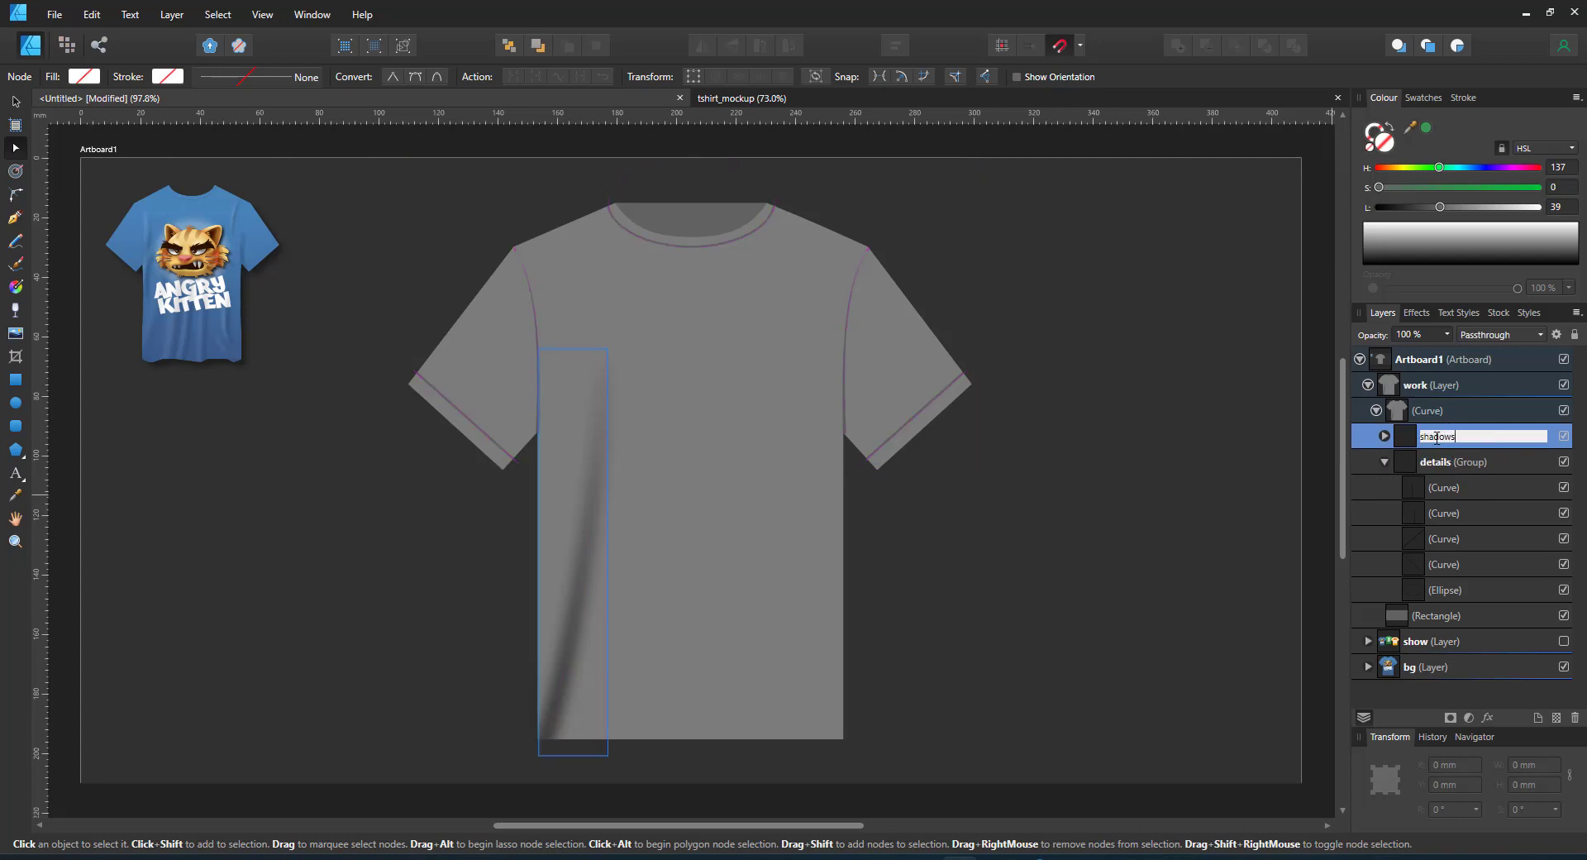
key(Return)
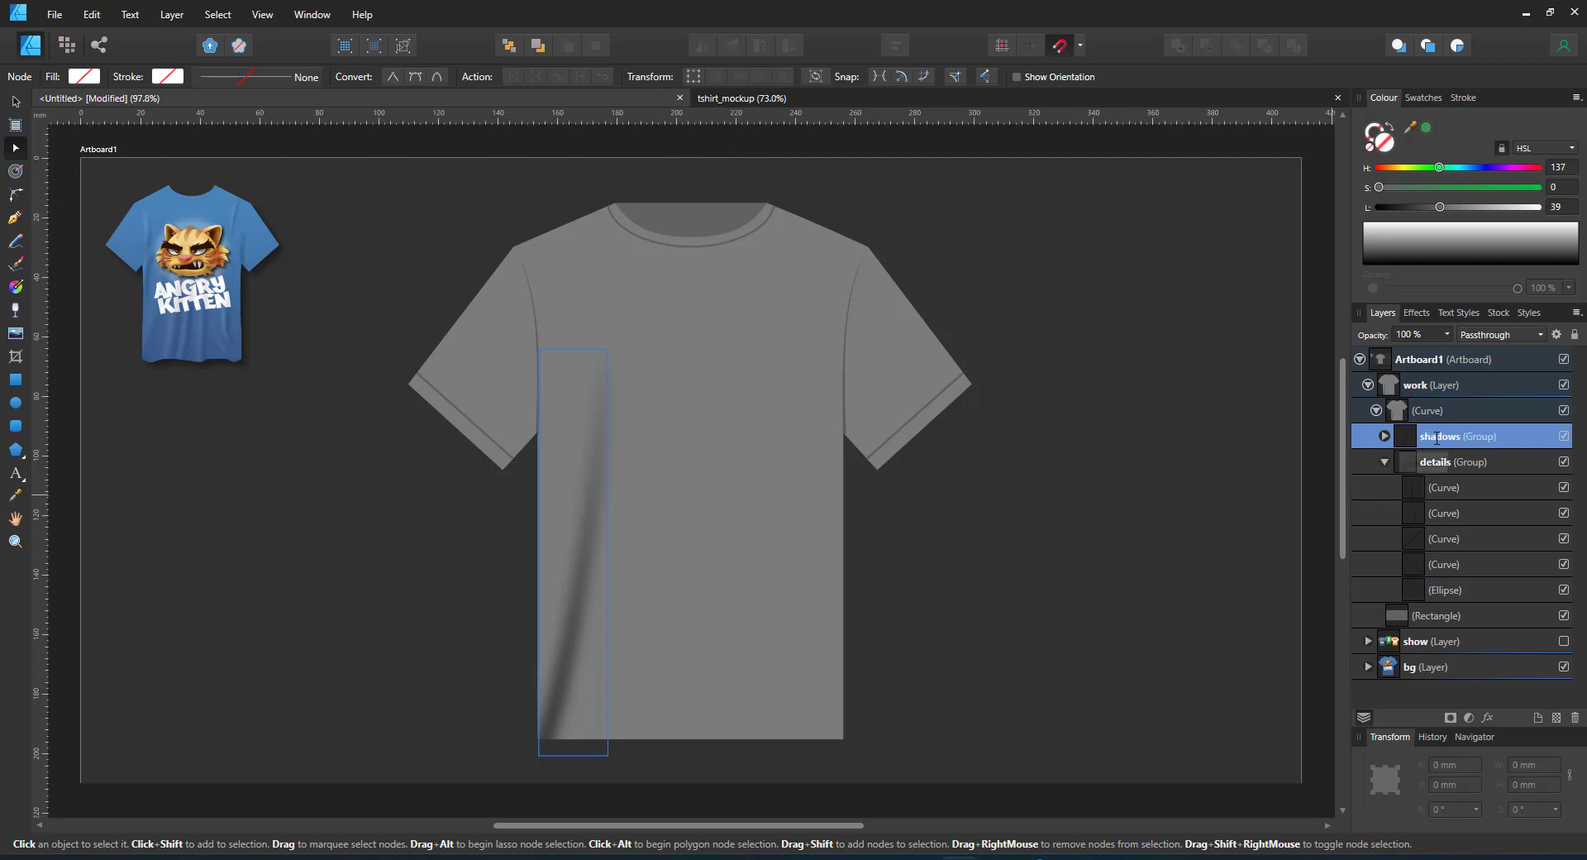
- Duplicate the fold within the shadows group, place the copy to its right and lower its upper node to make it straighter
click(1384, 436)
click(1422, 460)
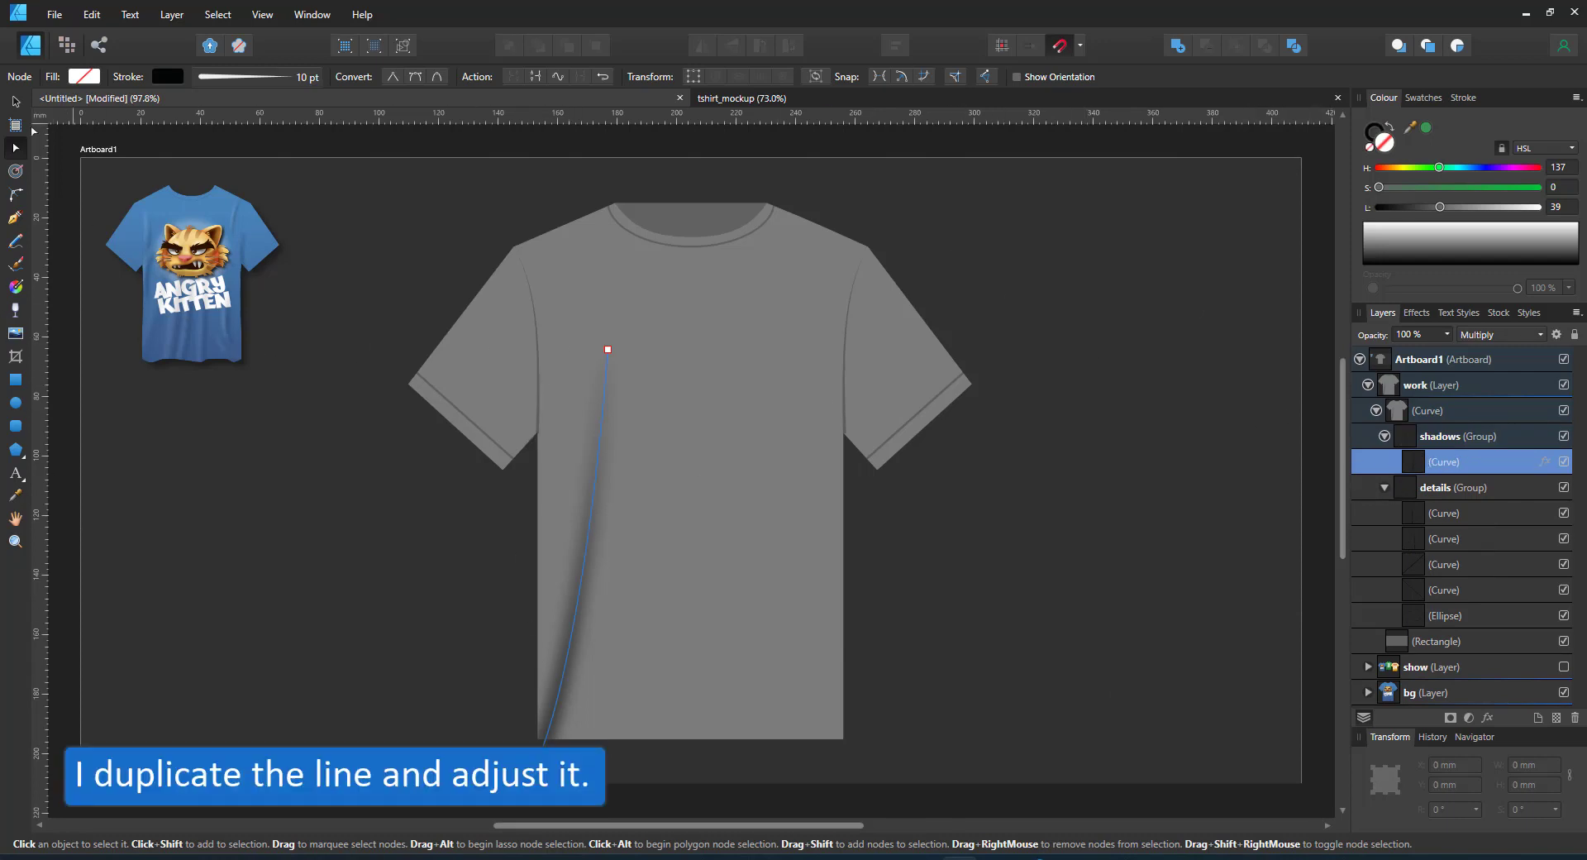
click(16, 101)
drag(573, 604, 656, 621)
key(a)
drag(692, 366, 650, 396)
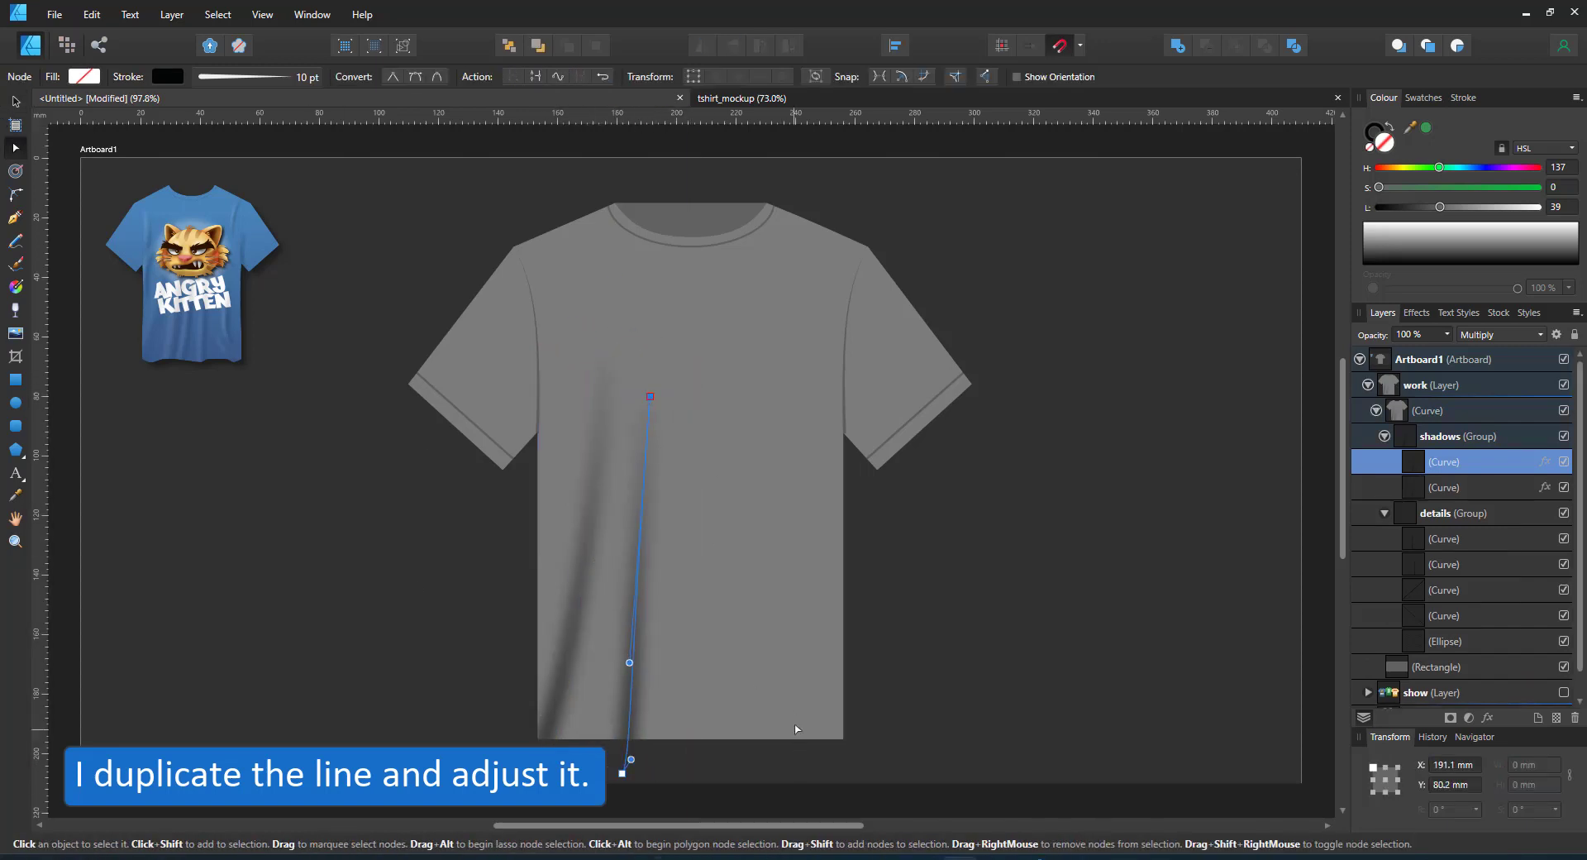
- Add three more copies of the fold across the shirt front, with the last one near the right side
key(v)
drag(634, 710, 722, 696)
drag(628, 696, 623, 713)
mouse_move(624, 713)
mouse_down()
mouse_move(678, 716)
mouse_move(663, 737)
mouse_move(812, 701)
mouse_move(788, 622)
mouse_up()
- Reshape the rightmost fold's stroke pressure profile so it is thickest in the middle and tapers at both ends
click(273, 76)
click(311, 337)
drag(136, 356, 133, 456)
drag(244, 467, 229, 367)
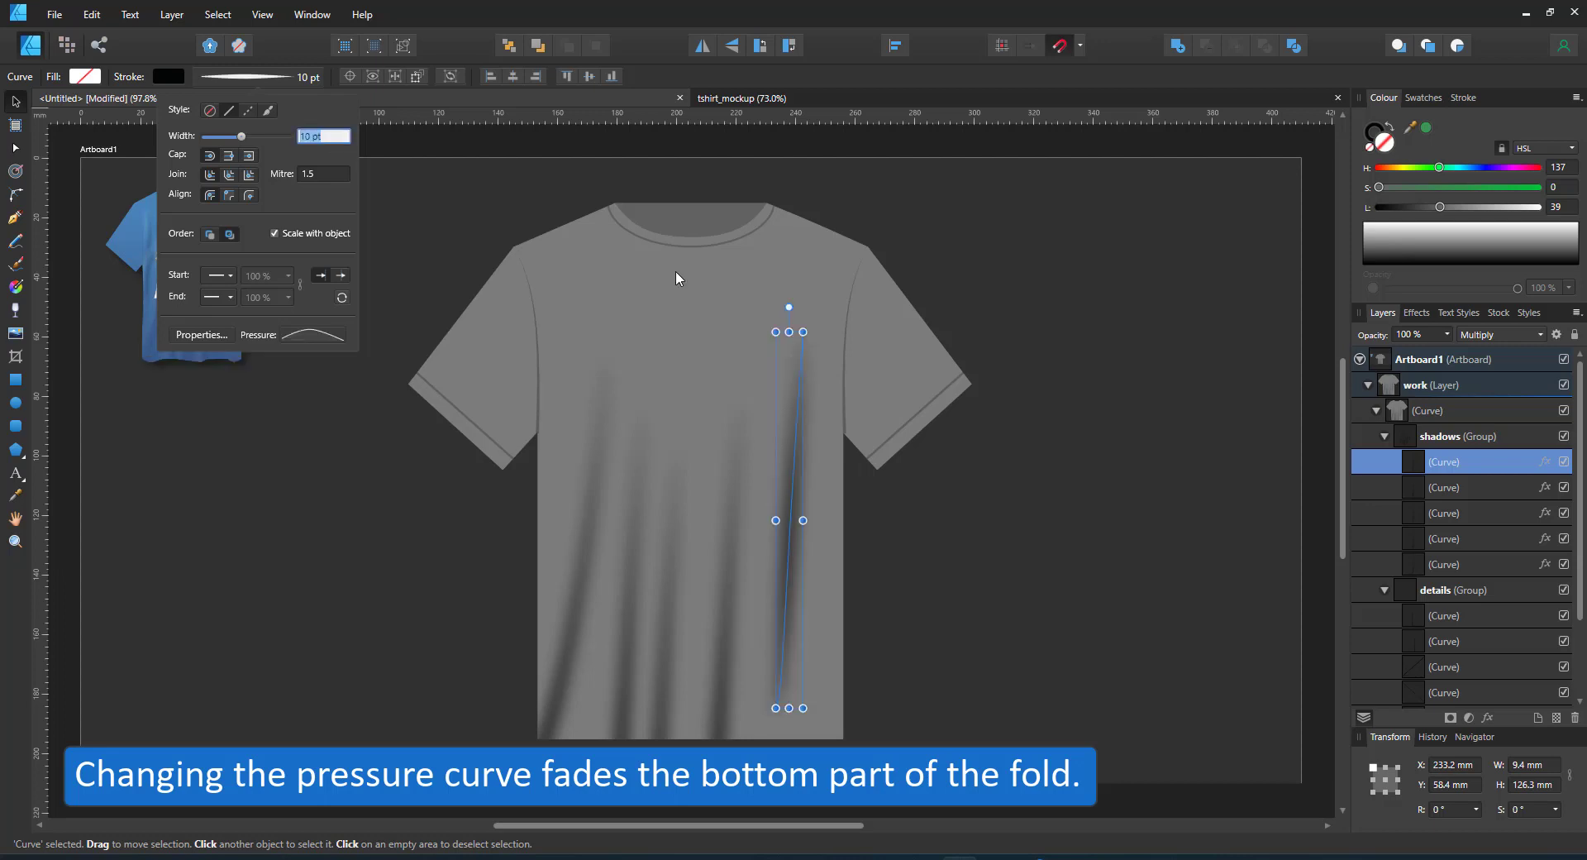
- Set the rightmost fold's stroke width to 4 pt and make its blur effect scale with the object
text(6)
key(Return)
key(Return)
click(1488, 716)
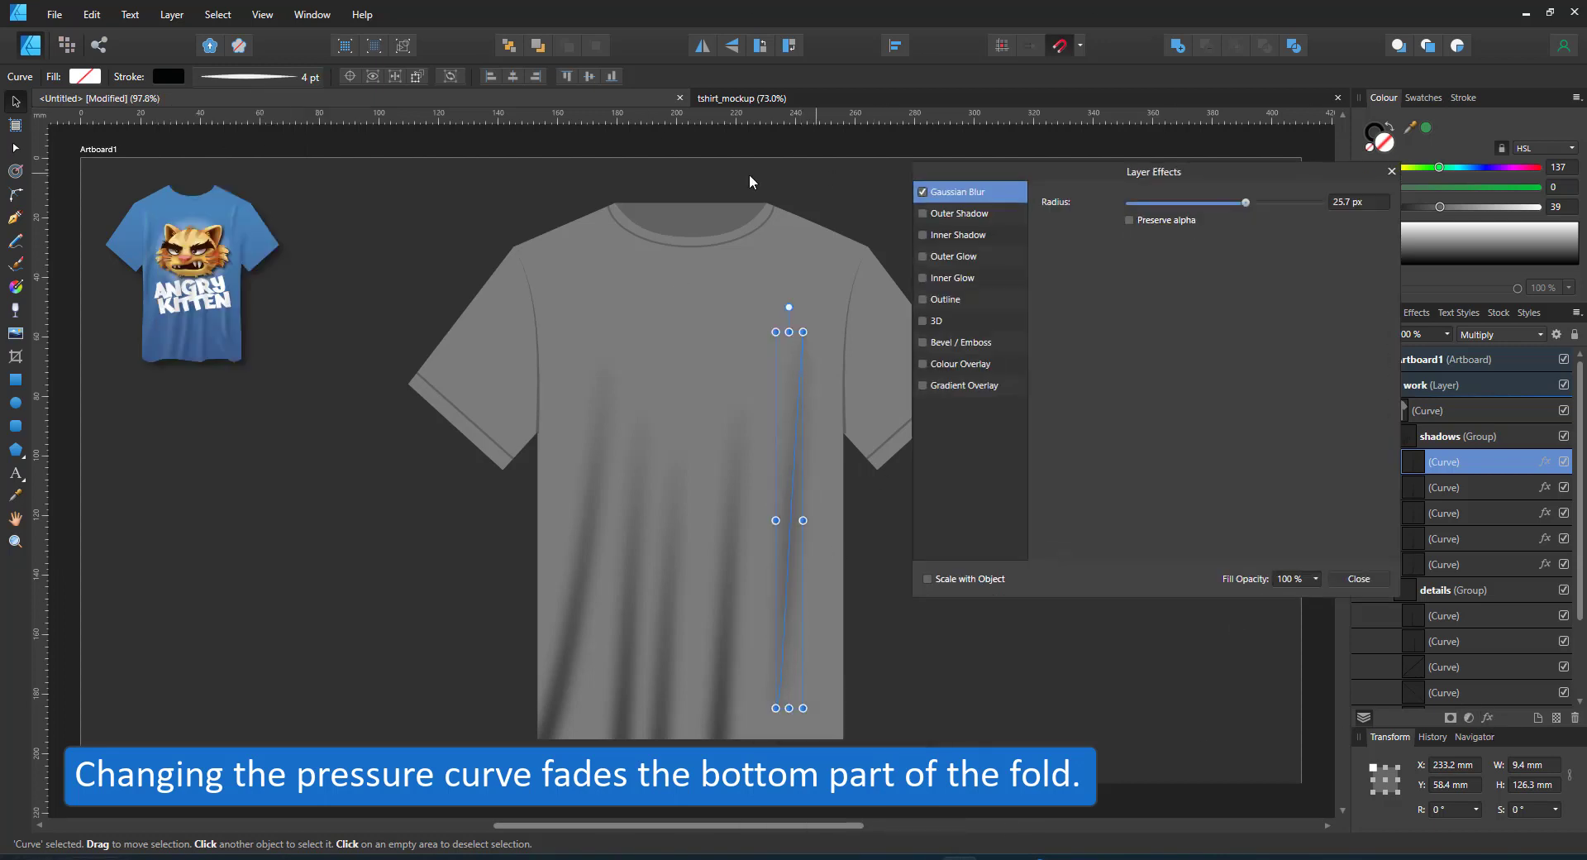
click(1365, 581)
- Shorten the rightmost fold to about 102 mm high and bend it into an arc beside the shirt's right edge
drag(803, 332, 783, 384)
drag(780, 485, 803, 529)
key(a)
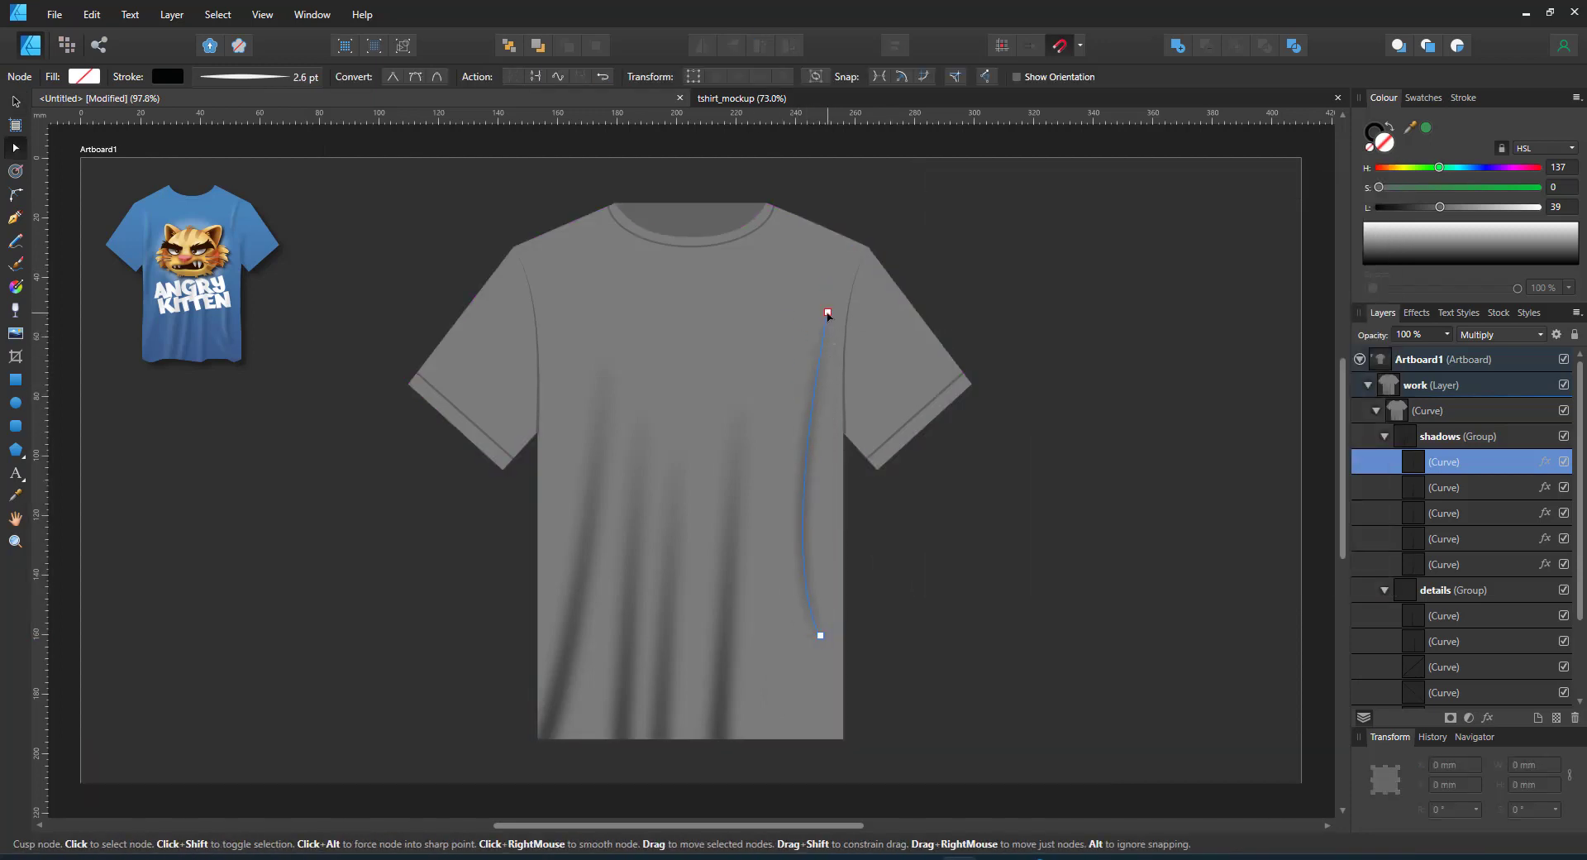
drag(828, 312, 803, 331)
drag(787, 521, 795, 496)
key(v)
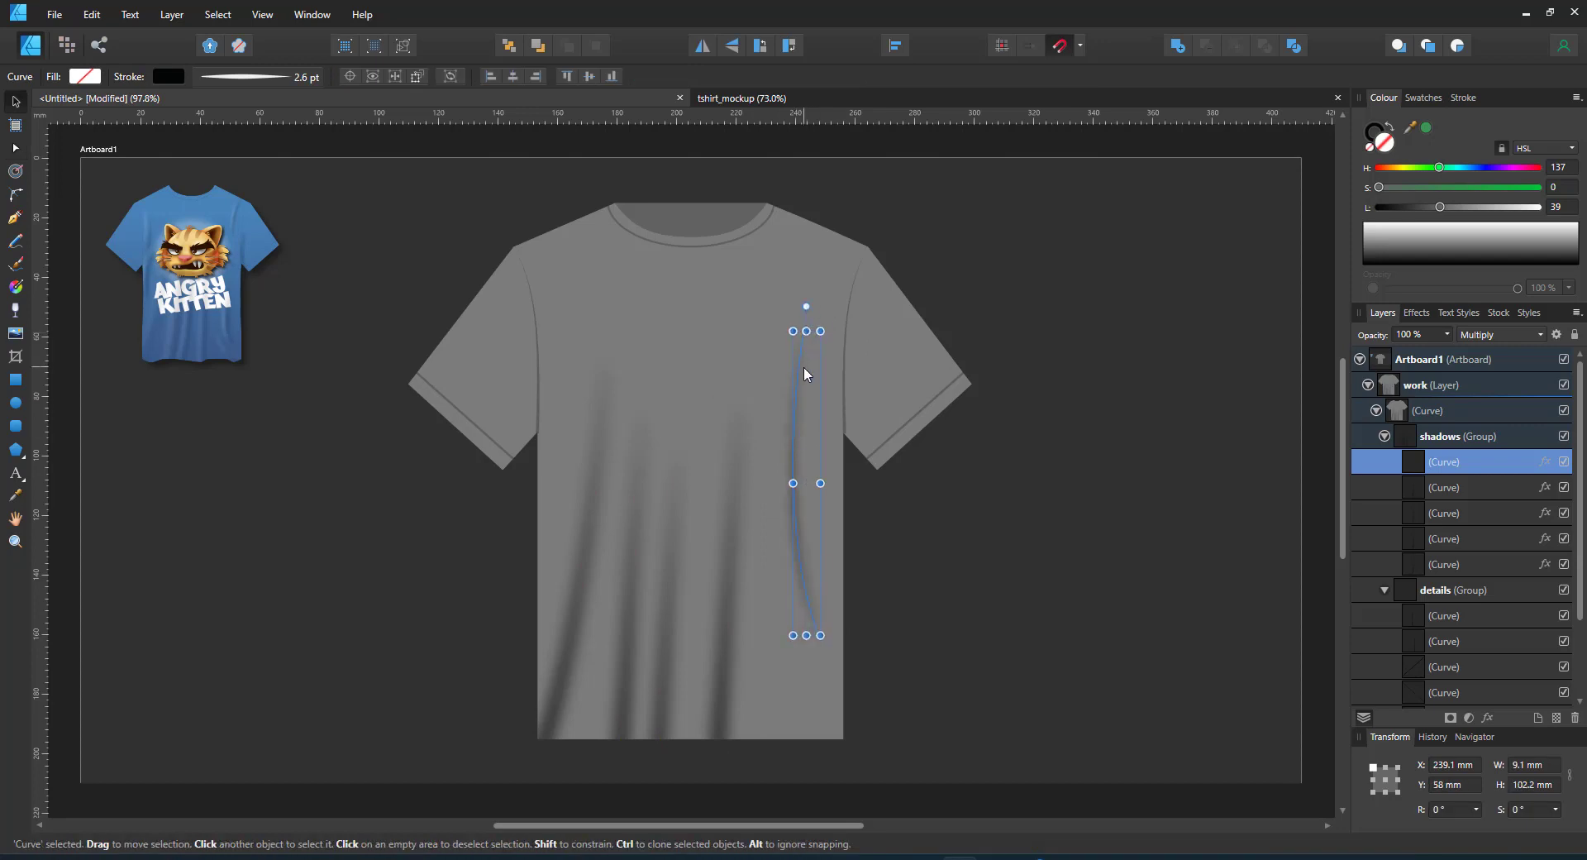
- Copy the rightmost fold to the lower right front, about 55 mm high, tilted about 15.7°, with a 3 pt stroke and 16 px blur
ctrl+drag(800, 369, 786, 434)
mouse_move(793, 396)
mouse_down()
mouse_move(793, 538)
mouse_move(763, 517)
mouse_up()
click(248, 76)
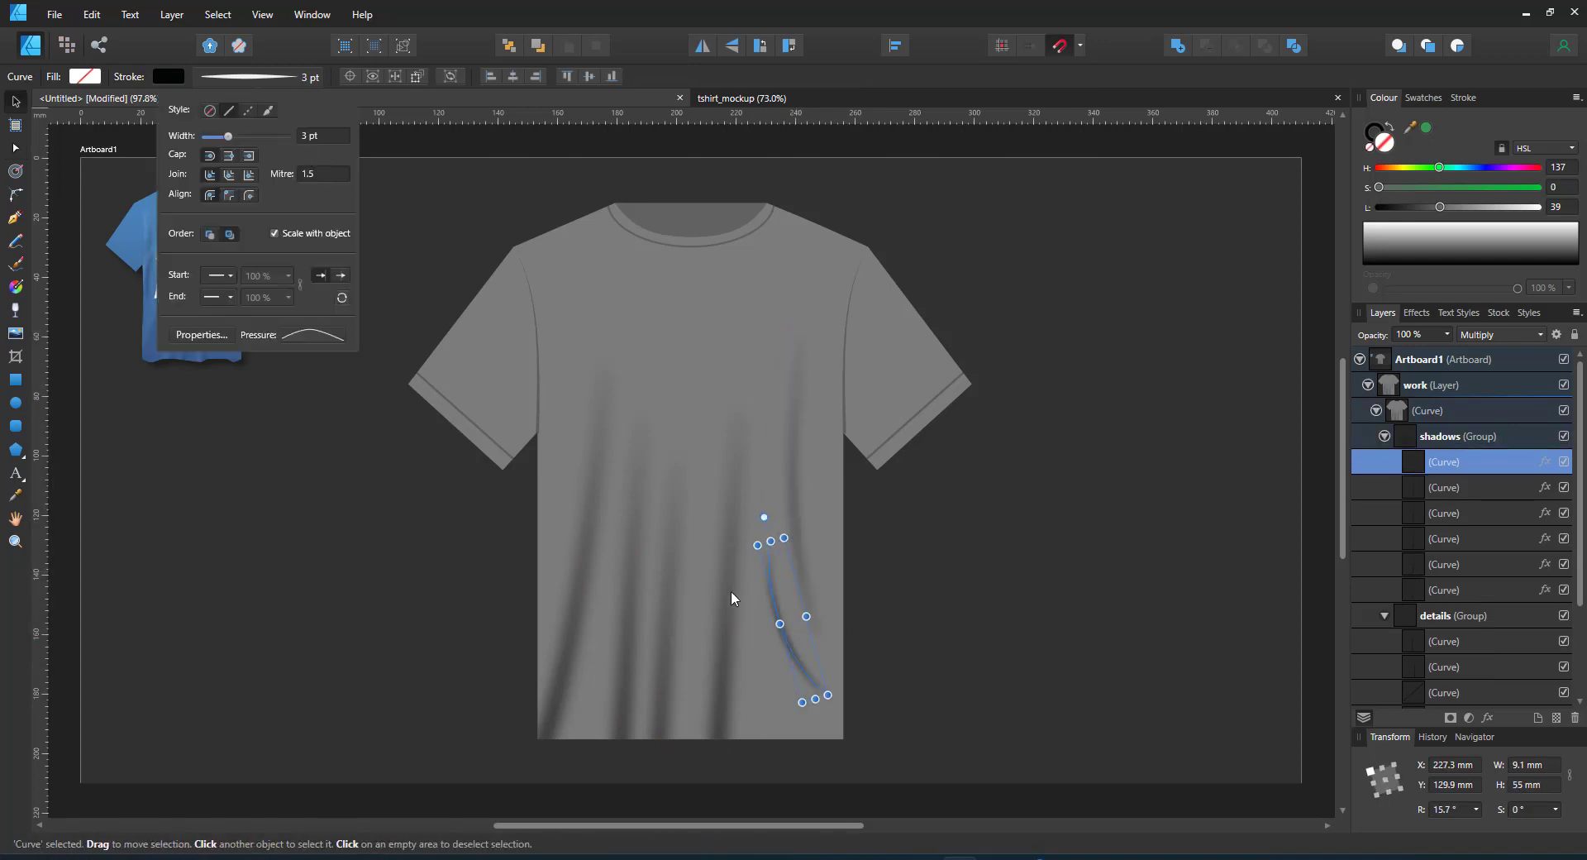
click(1488, 716)
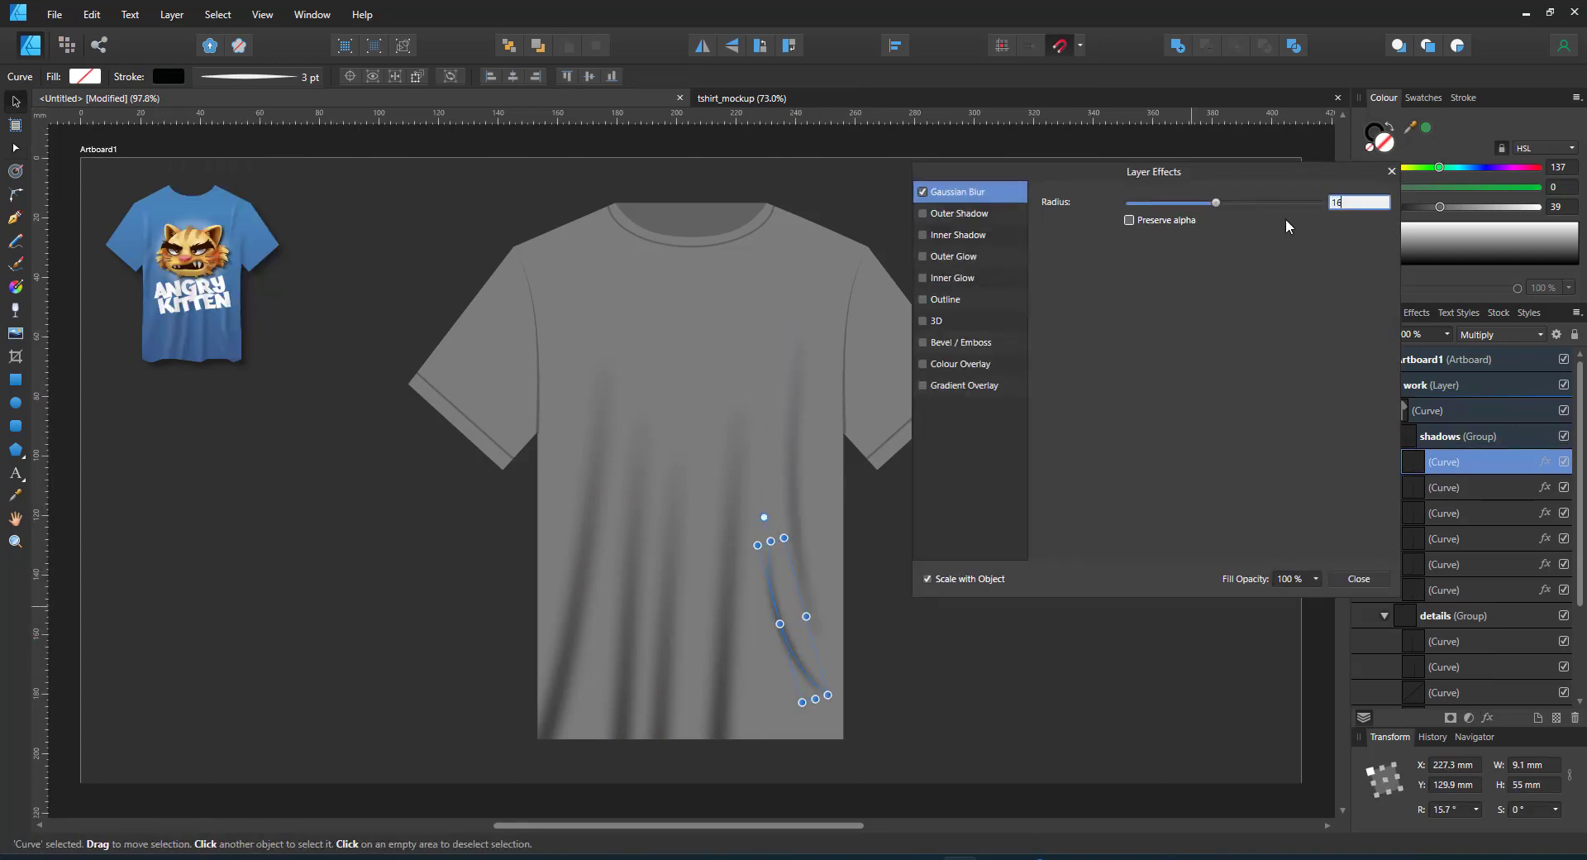
click(1392, 172)
- Copy the short fold beside the right armpit and place another copy, mirrored horizontally, beside the left armpit
ctrl+drag(778, 617, 865, 456)
drag(851, 355, 879, 351)
drag(875, 405, 550, 314)
click(703, 45)
key(a)
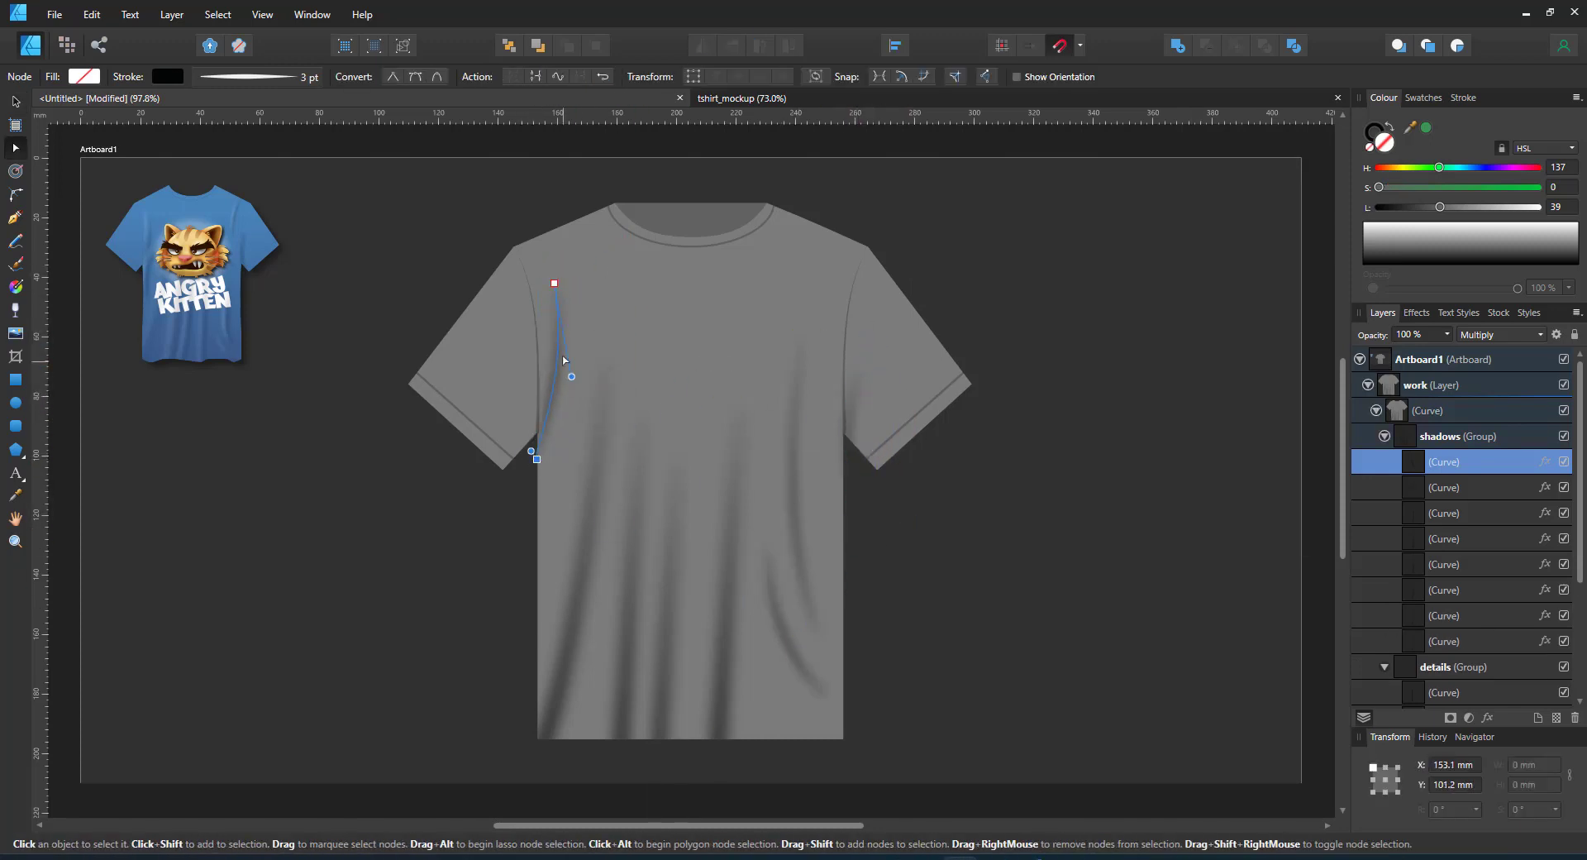
- Copy the left armpit fold further down the left side, mirror it horizontally and adjust its lower end
key(v)
ctrl+drag(556, 332, 567, 445)
click(703, 47)
key(a)
mouse_move(568, 571)
mouse_down()
mouse_move(539, 596)
mouse_move(547, 577)
mouse_up()
- Copy the right armpit fold to the right shoulder and resize it into a short crease
click(847, 437)
key(v)
ctrl+drag(846, 437, 793, 273)
mouse_move(814, 202)
mouse_down()
mouse_move(814, 229)
mouse_move(830, 206)
mouse_up()
key(a)
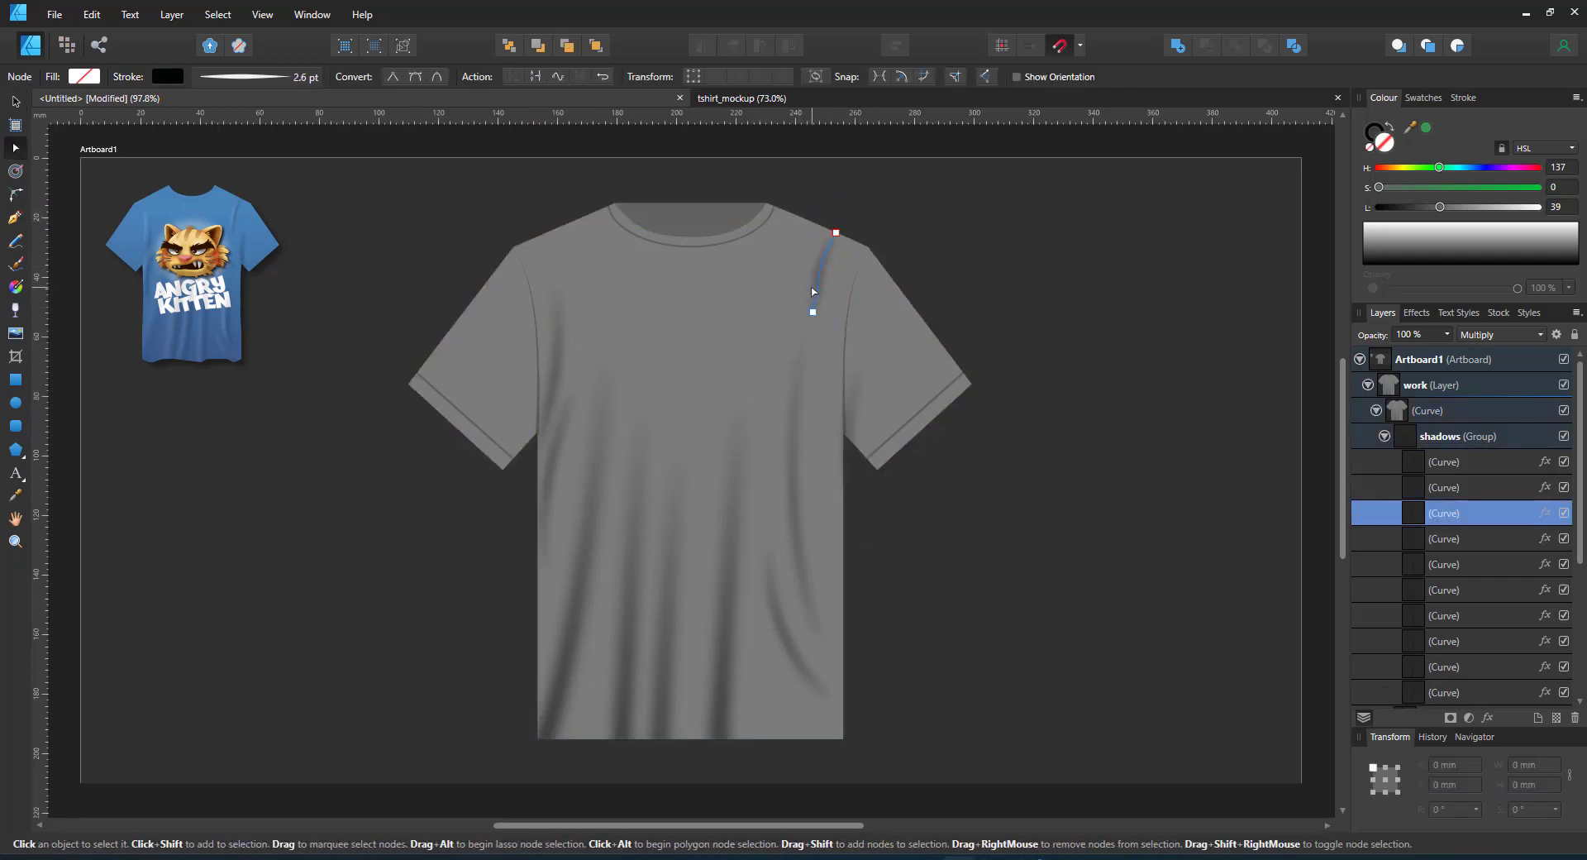
- Set the right shoulder crease to 50% opacity and the folds near the left armpit to 70%
key(v)
key(5)
click(562, 355)
key(7)
click(559, 435)
- Fade the lower ends of the two leftmost long folds with linear transparency gradients
click(562, 686)
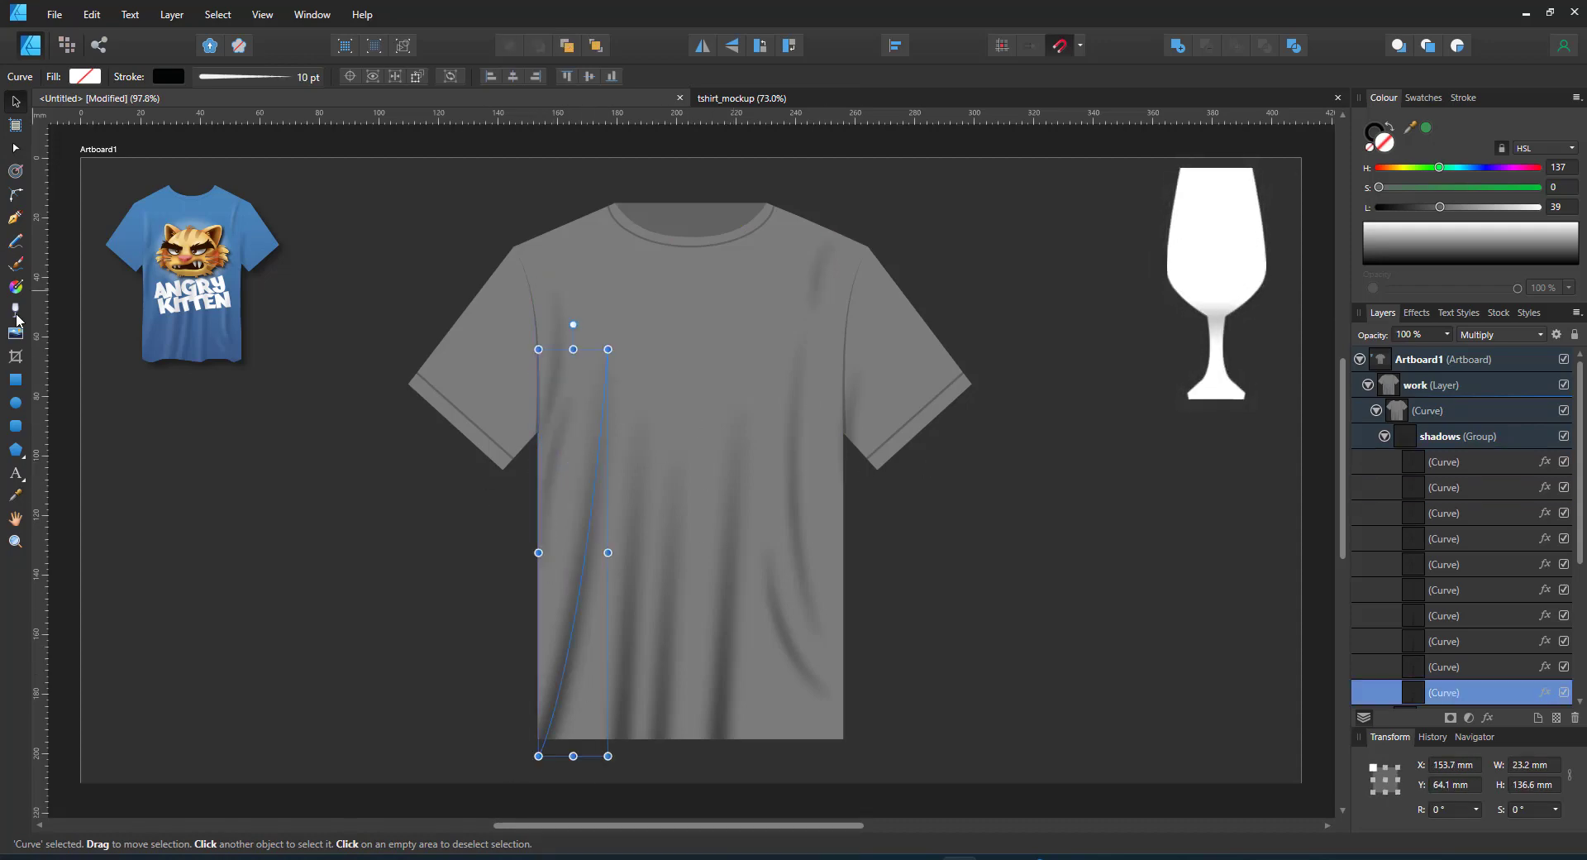
click(15, 310)
drag(598, 556, 556, 787)
click(626, 673)
drag(638, 596, 624, 768)
- Add six nodes along the shirt's bottom hem to line up with the shadow folds
key(a)
scroll(610, 717, up, 2)
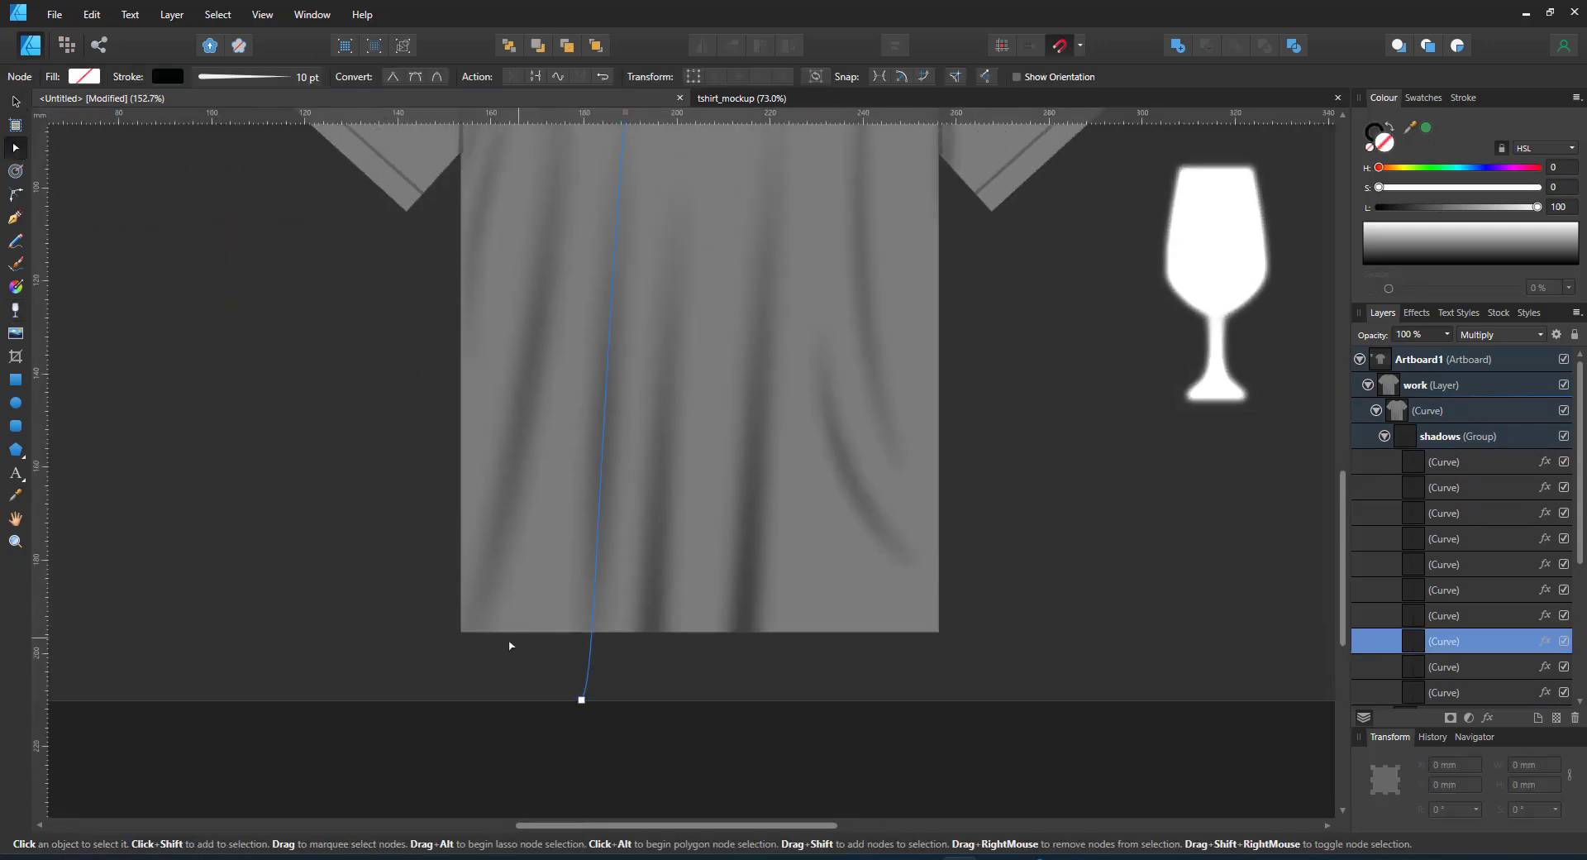
click(506, 635)
click(619, 659)
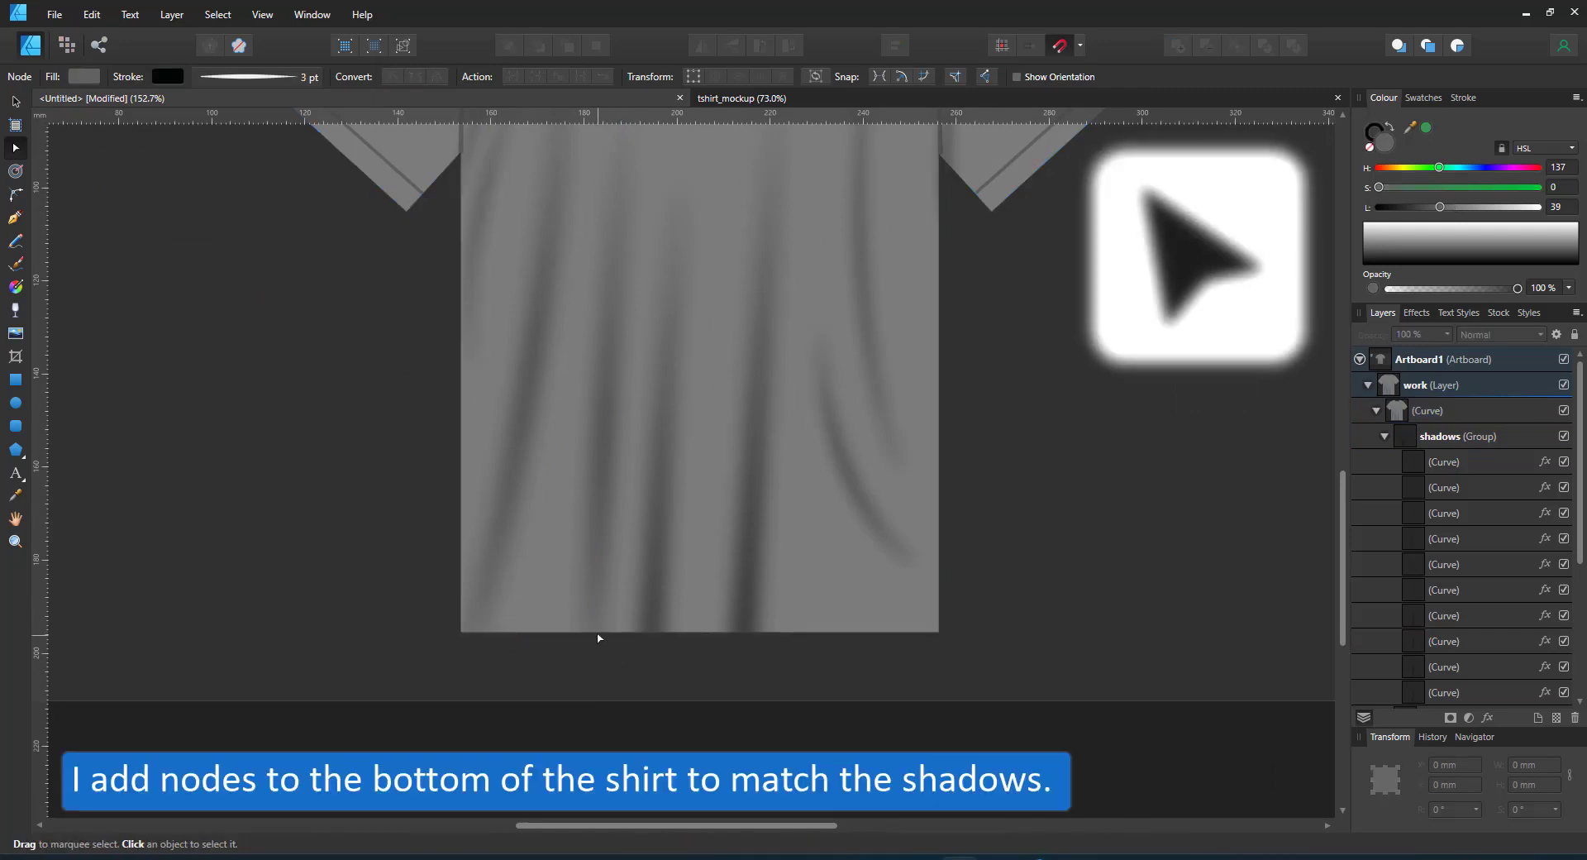
click(614, 629)
click(614, 629)
click(593, 631)
click(649, 631)
click(748, 631)
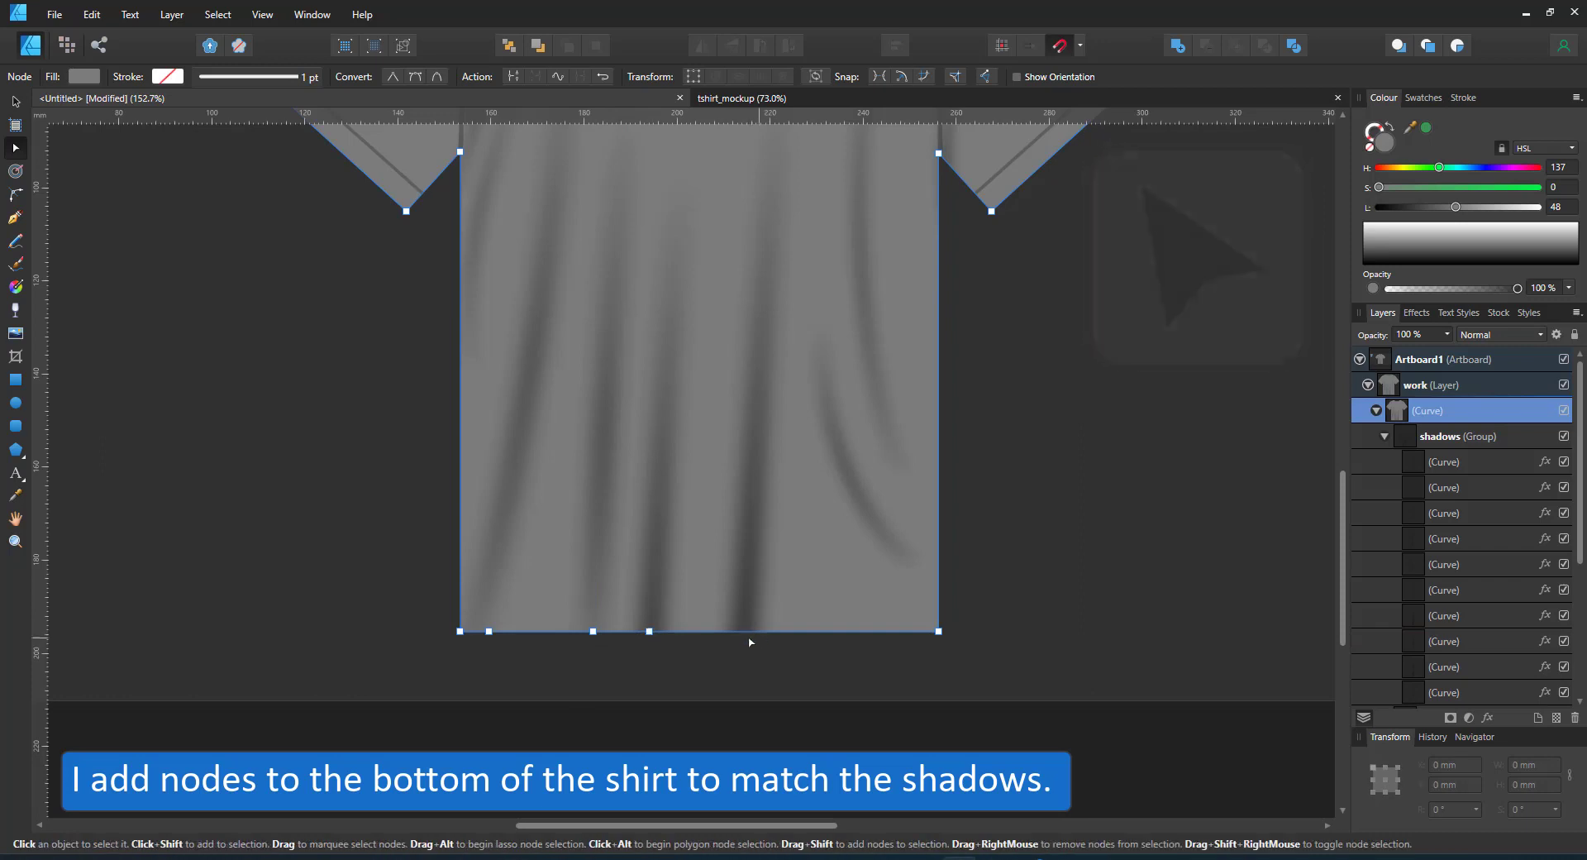
click(889, 631)
click(826, 630)
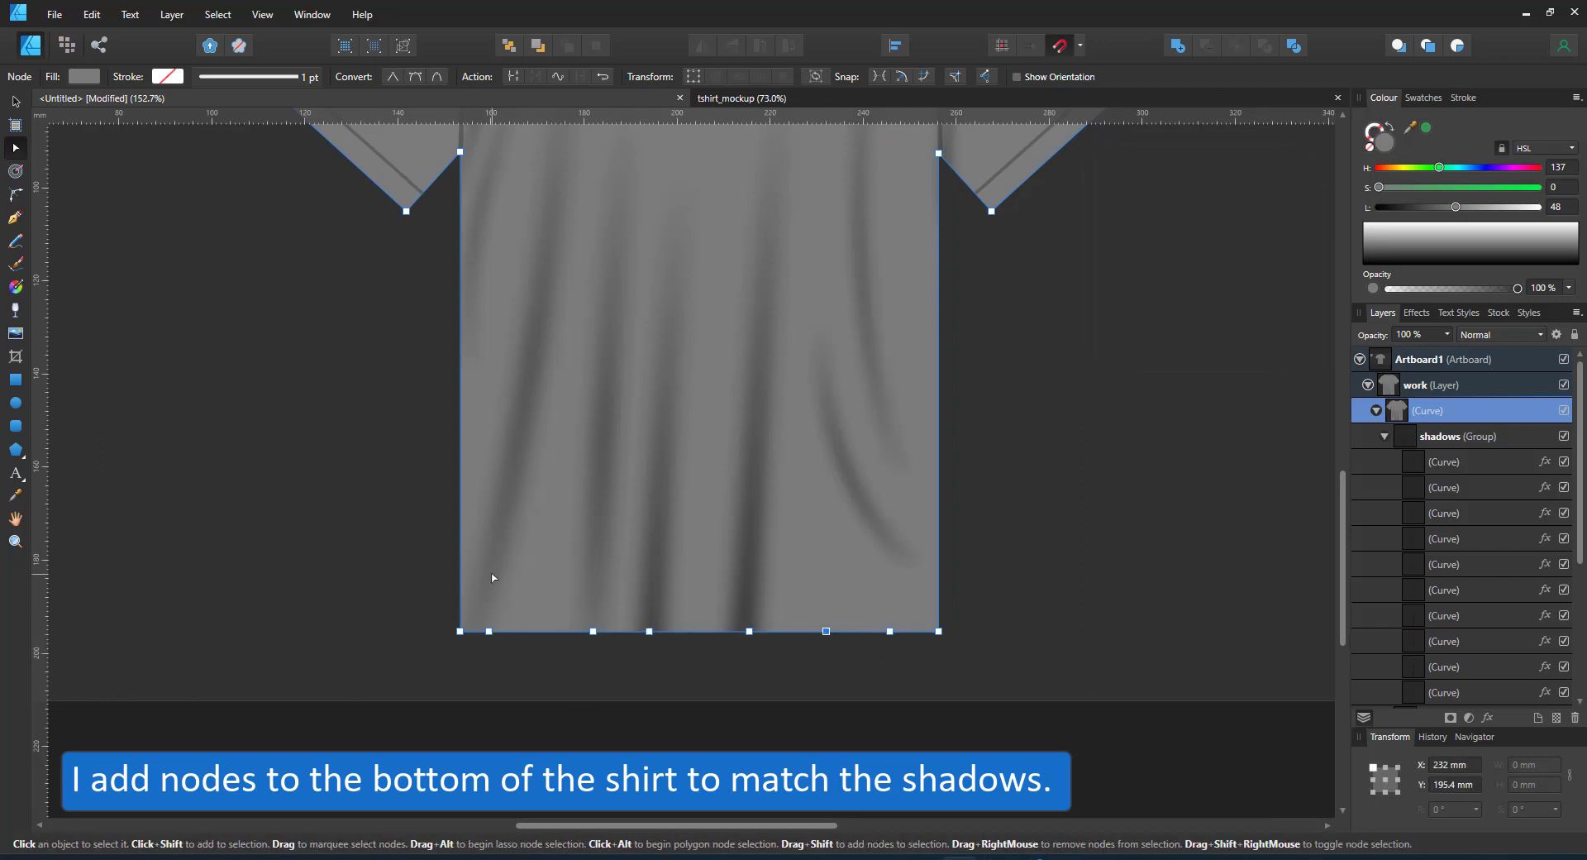
- Convert the new hem nodes to smooth and pull the hem segments into gentle waves
drag(469, 622, 910, 712)
click(419, 77)
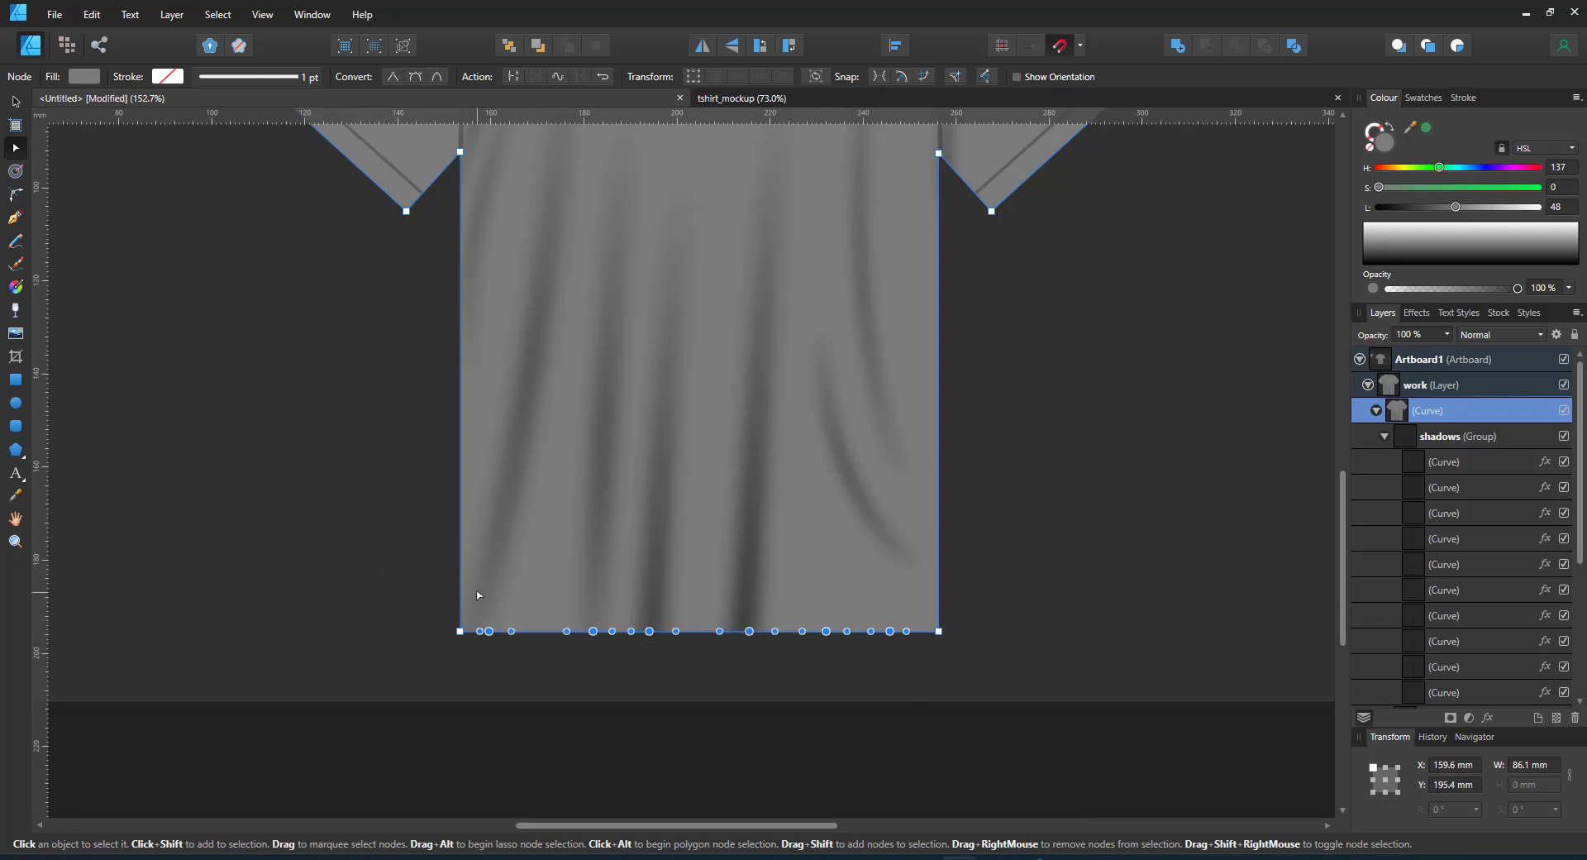
click(489, 631)
drag(489, 638, 474, 639)
drag(603, 632, 622, 653)
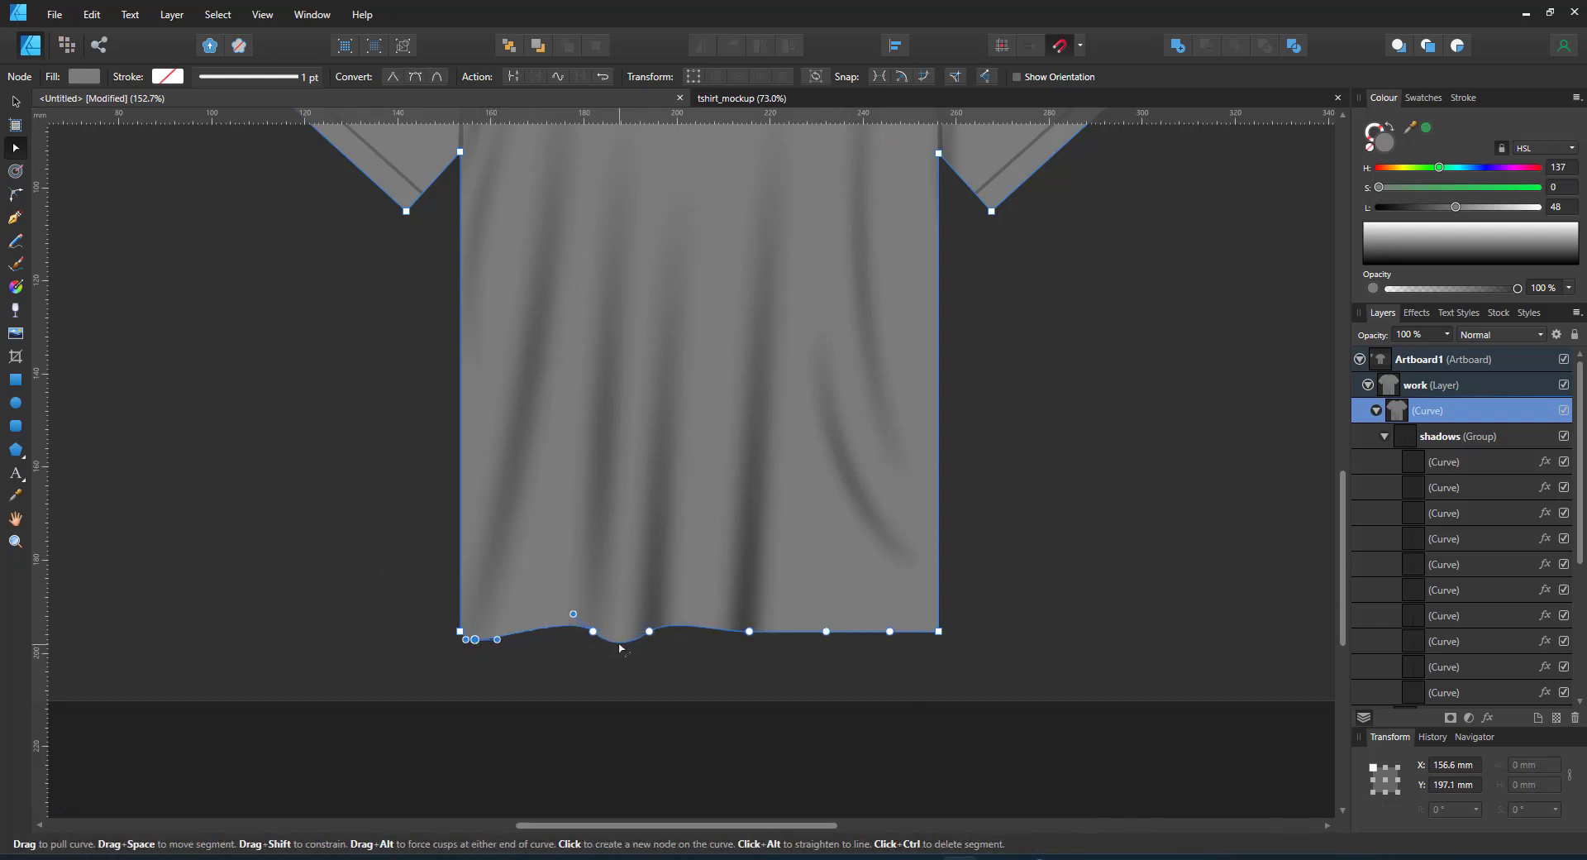
drag(789, 632, 801, 637)
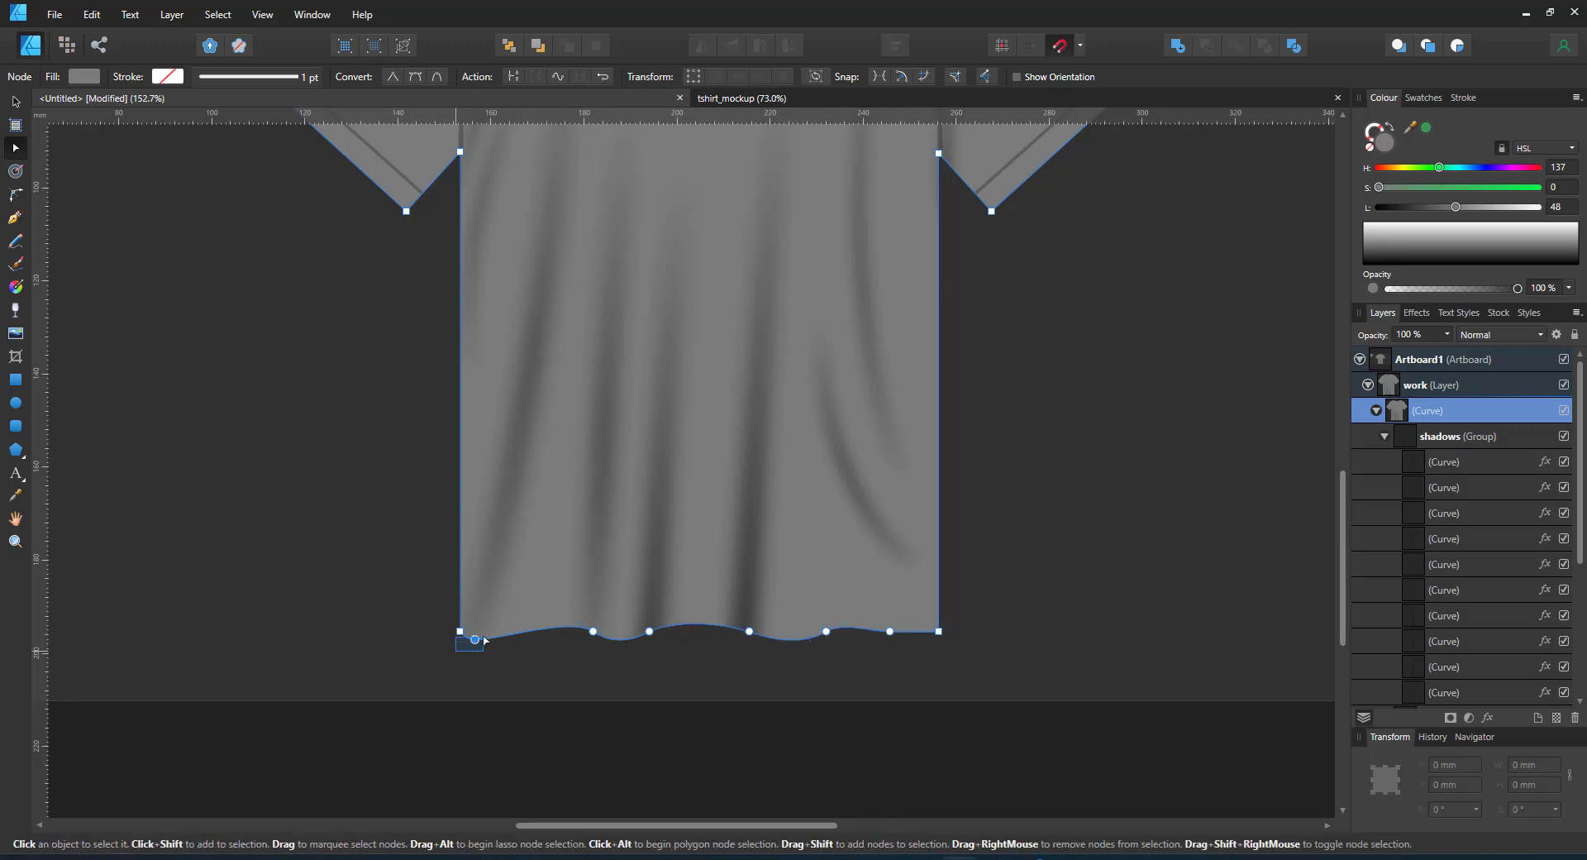
- Refine the curve handles of the leftmost hem wave to soften its shape
drag(484, 641, 486, 642)
click(571, 617)
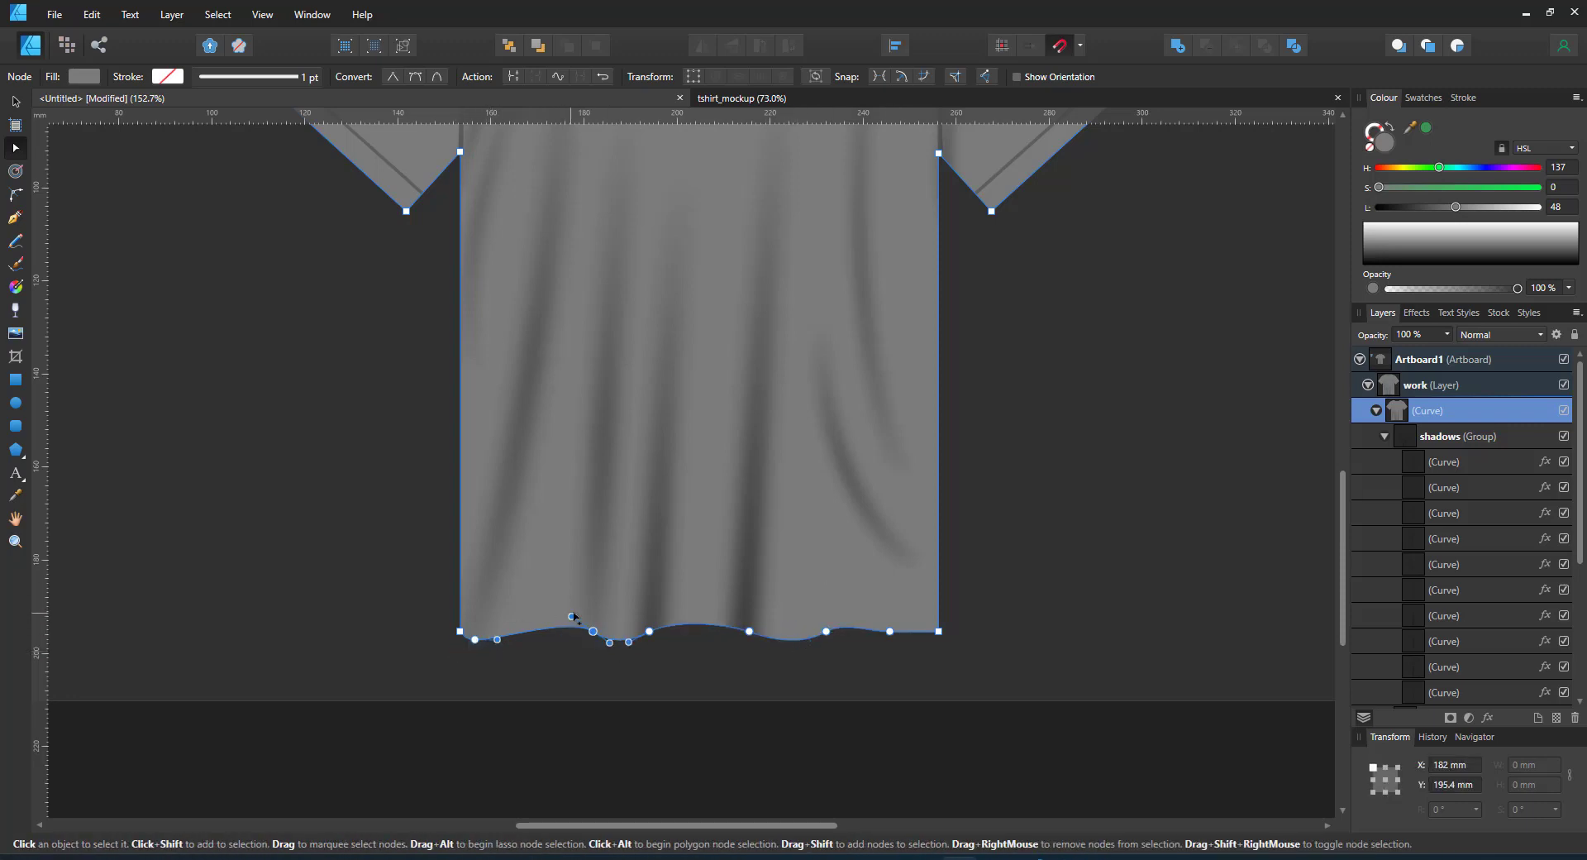
key(ctrl+z)
drag(571, 622, 564, 628)
key(ctrl+0)
key(v)
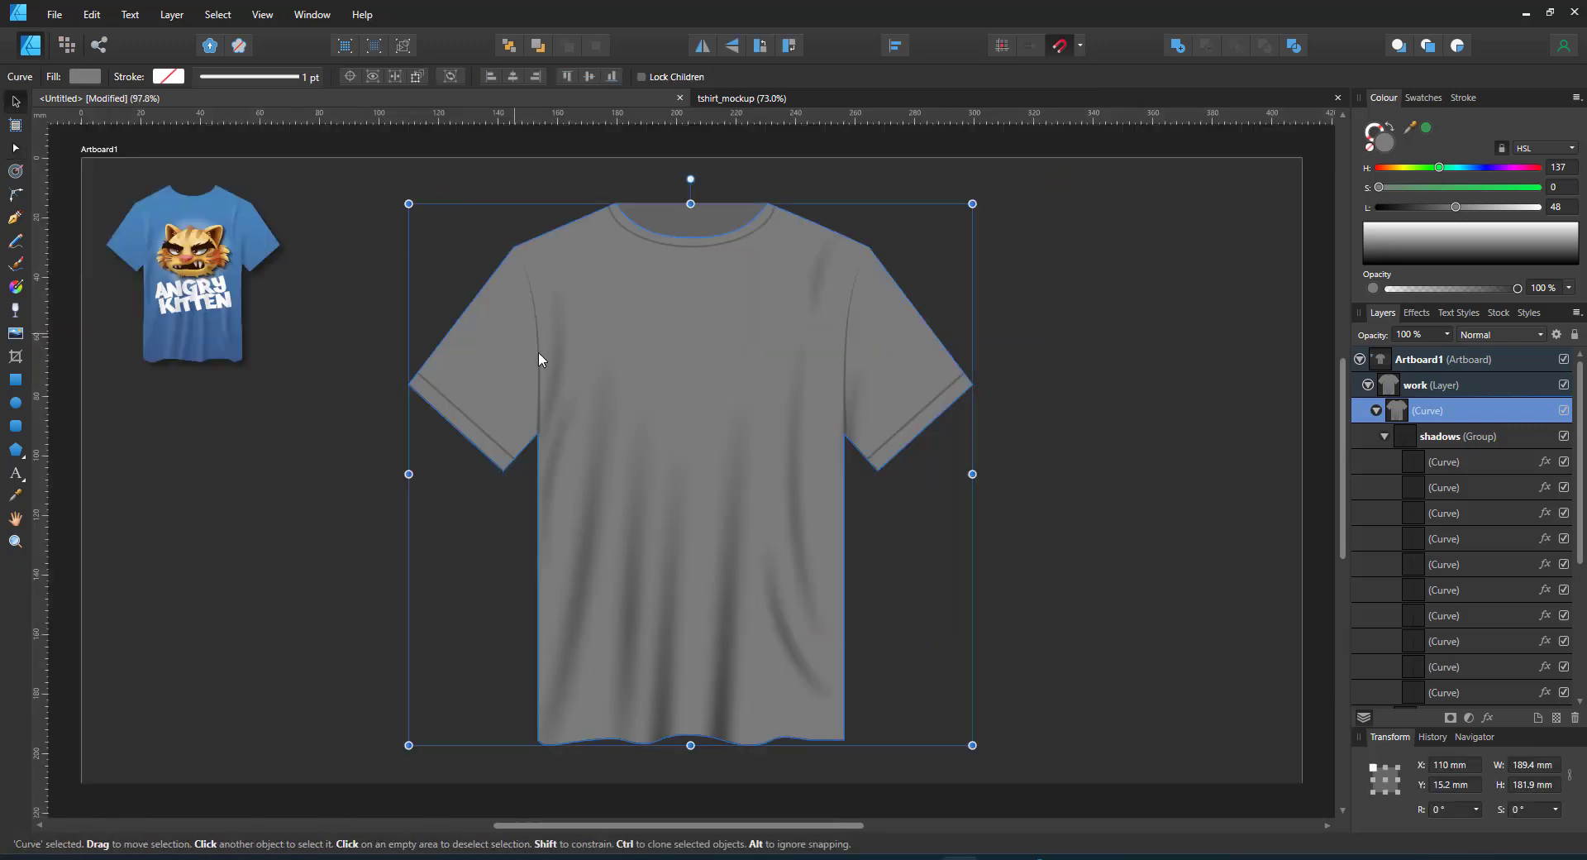
- Duplicate the shadows group and rename the copy "highlights"
click(1457, 438)
key(ctrl+j)
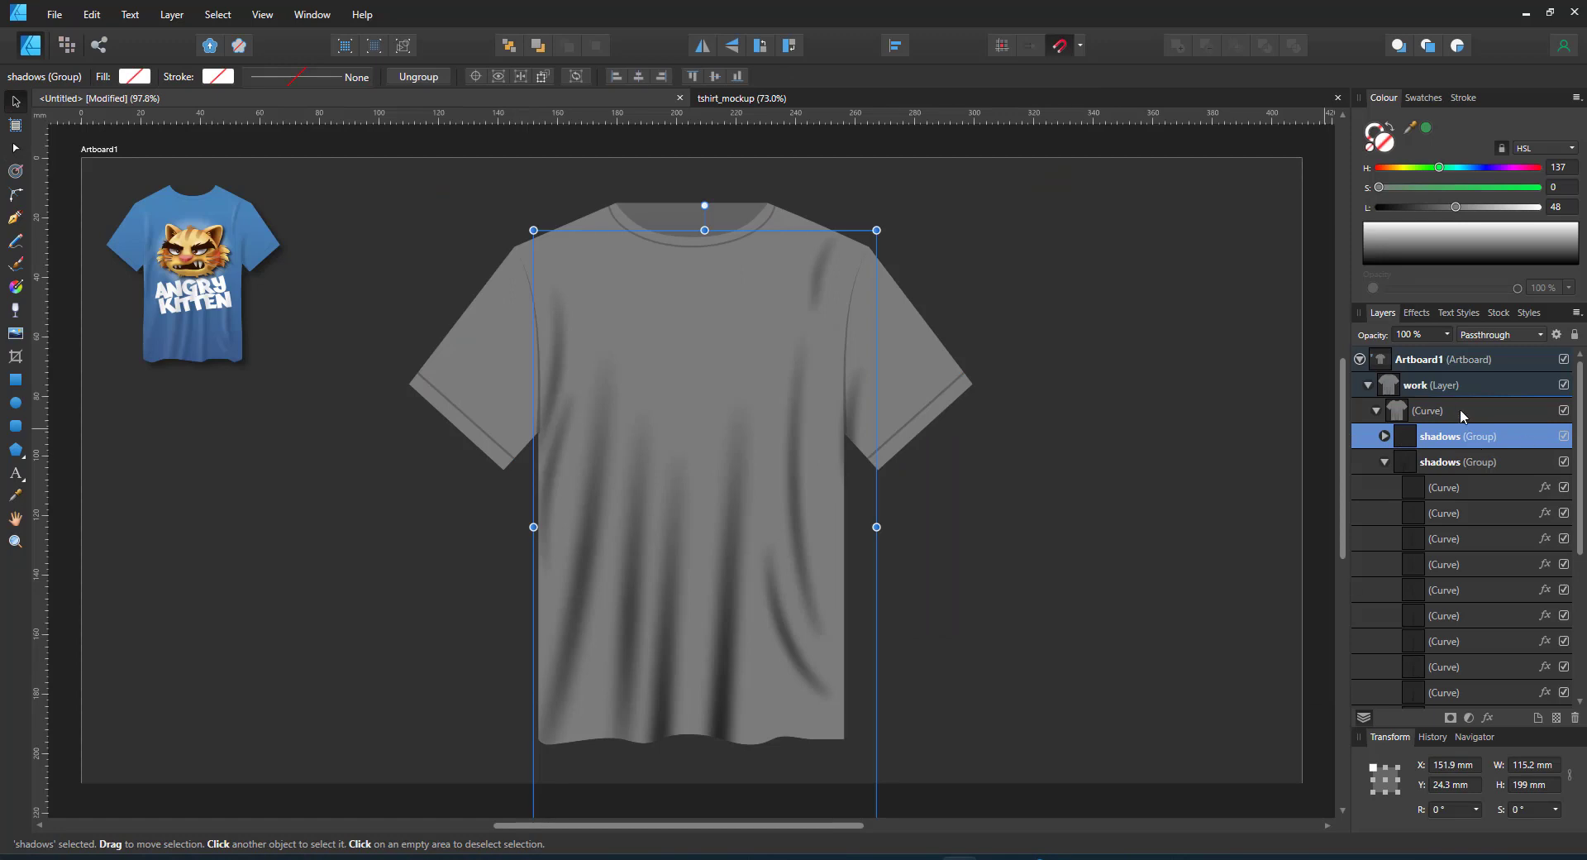
click(1386, 437)
double_click(1441, 437)
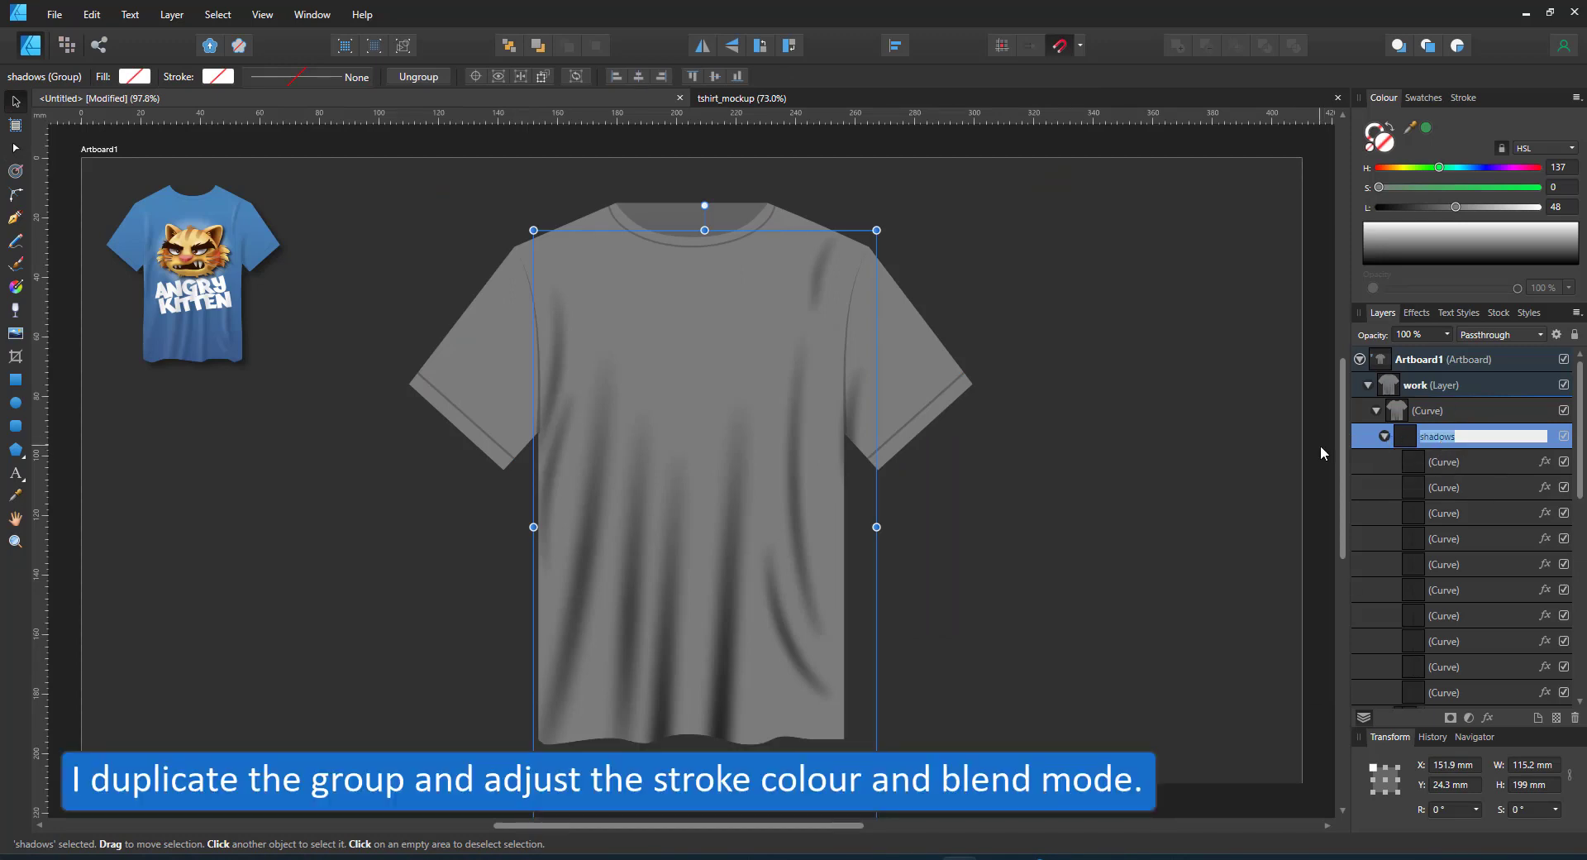
text(highlights)
key(Return)
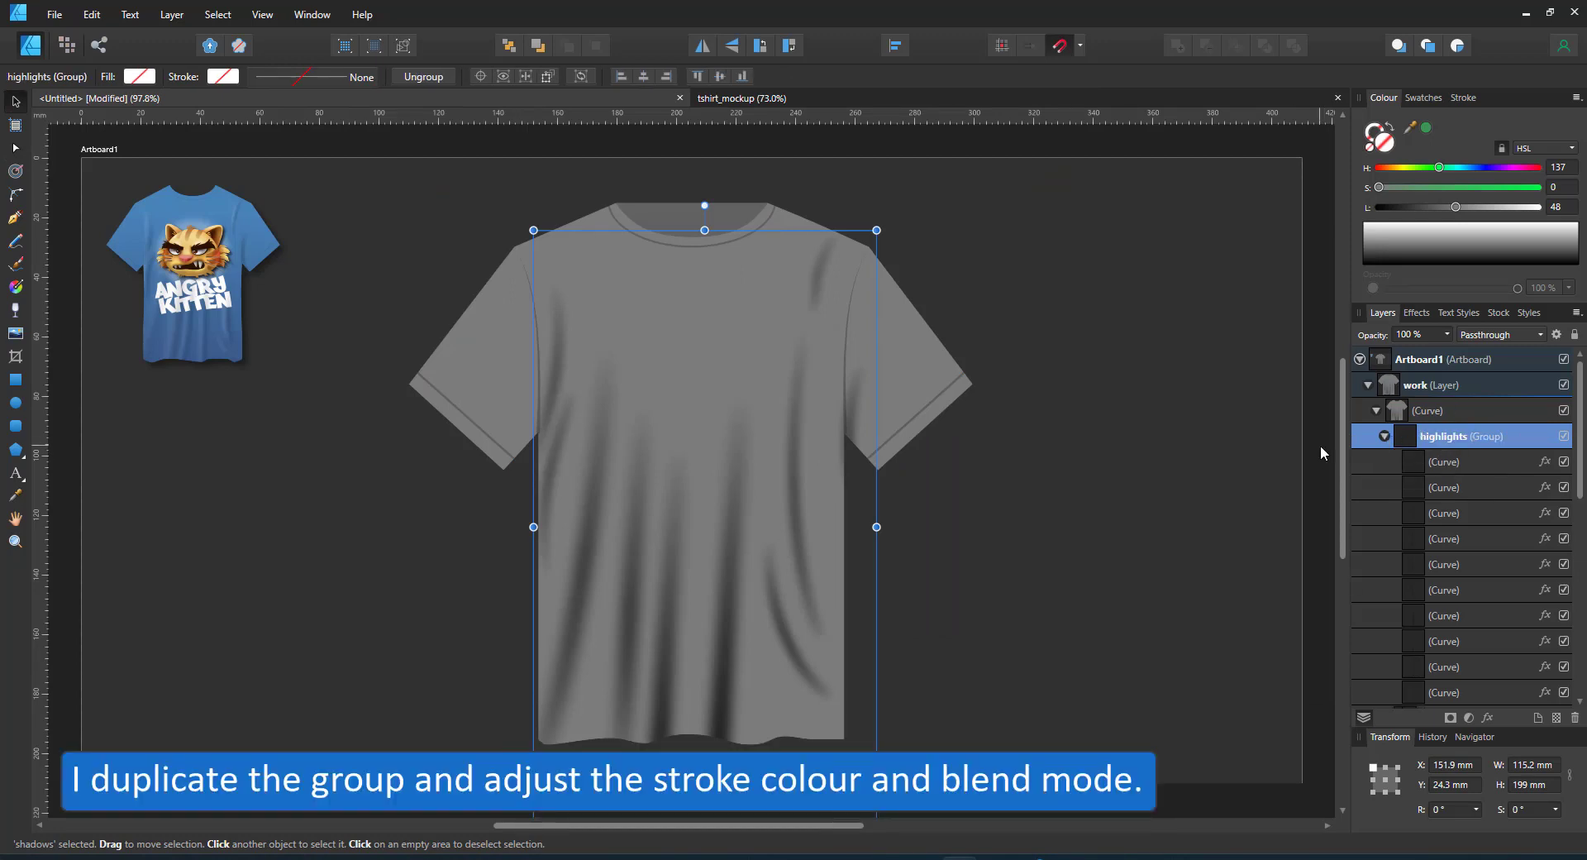
- Change the stroke colour of all ten curves in the highlights group to white
click(1447, 463)
scroll(1468, 545, down, 3)
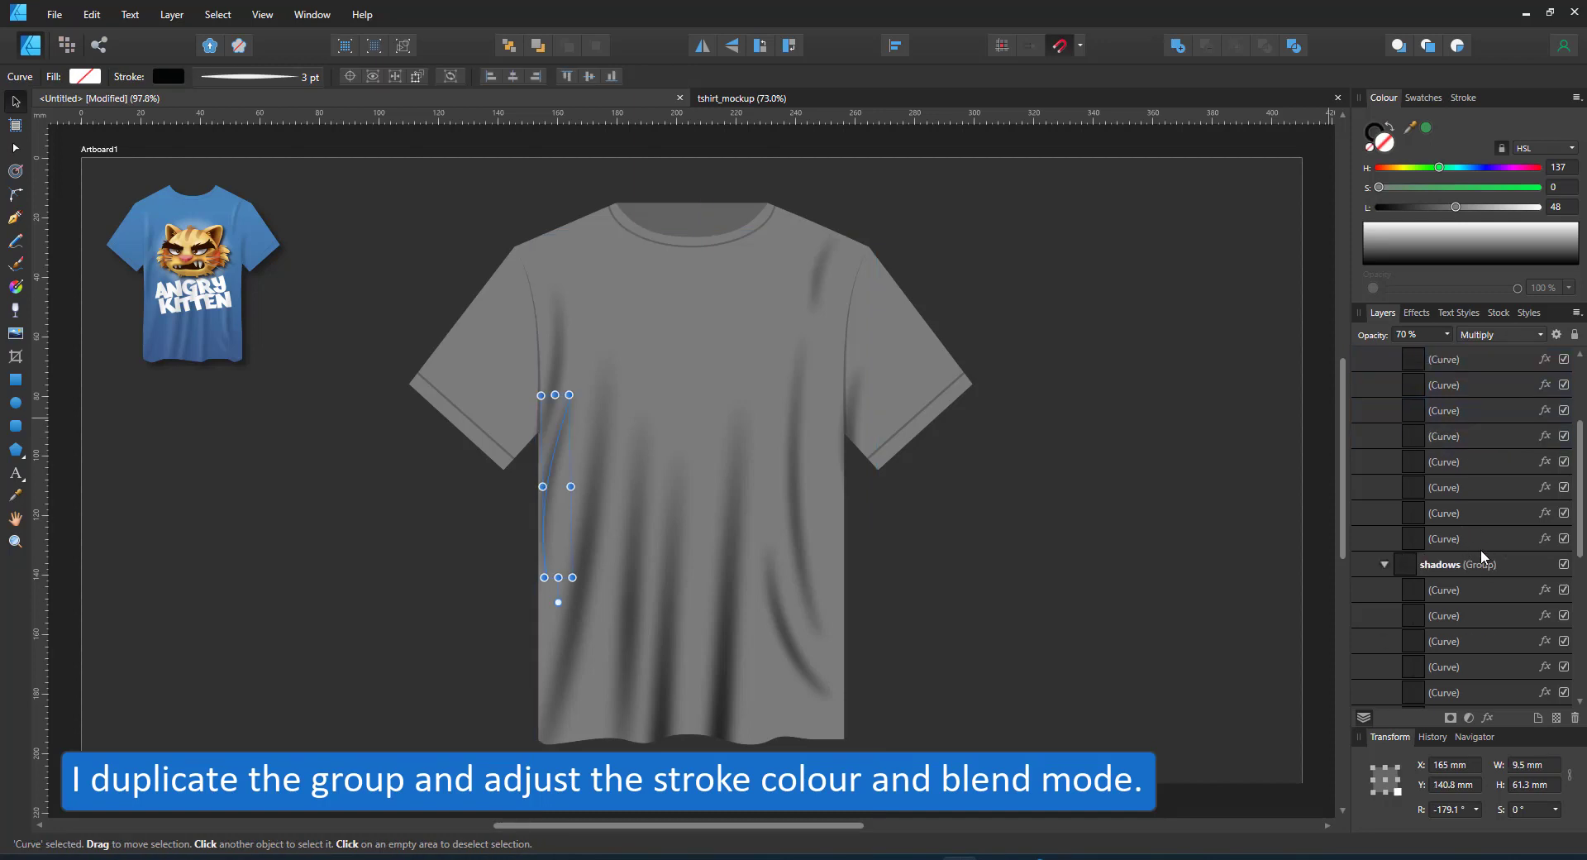
shift+click(1480, 548)
click(1370, 138)
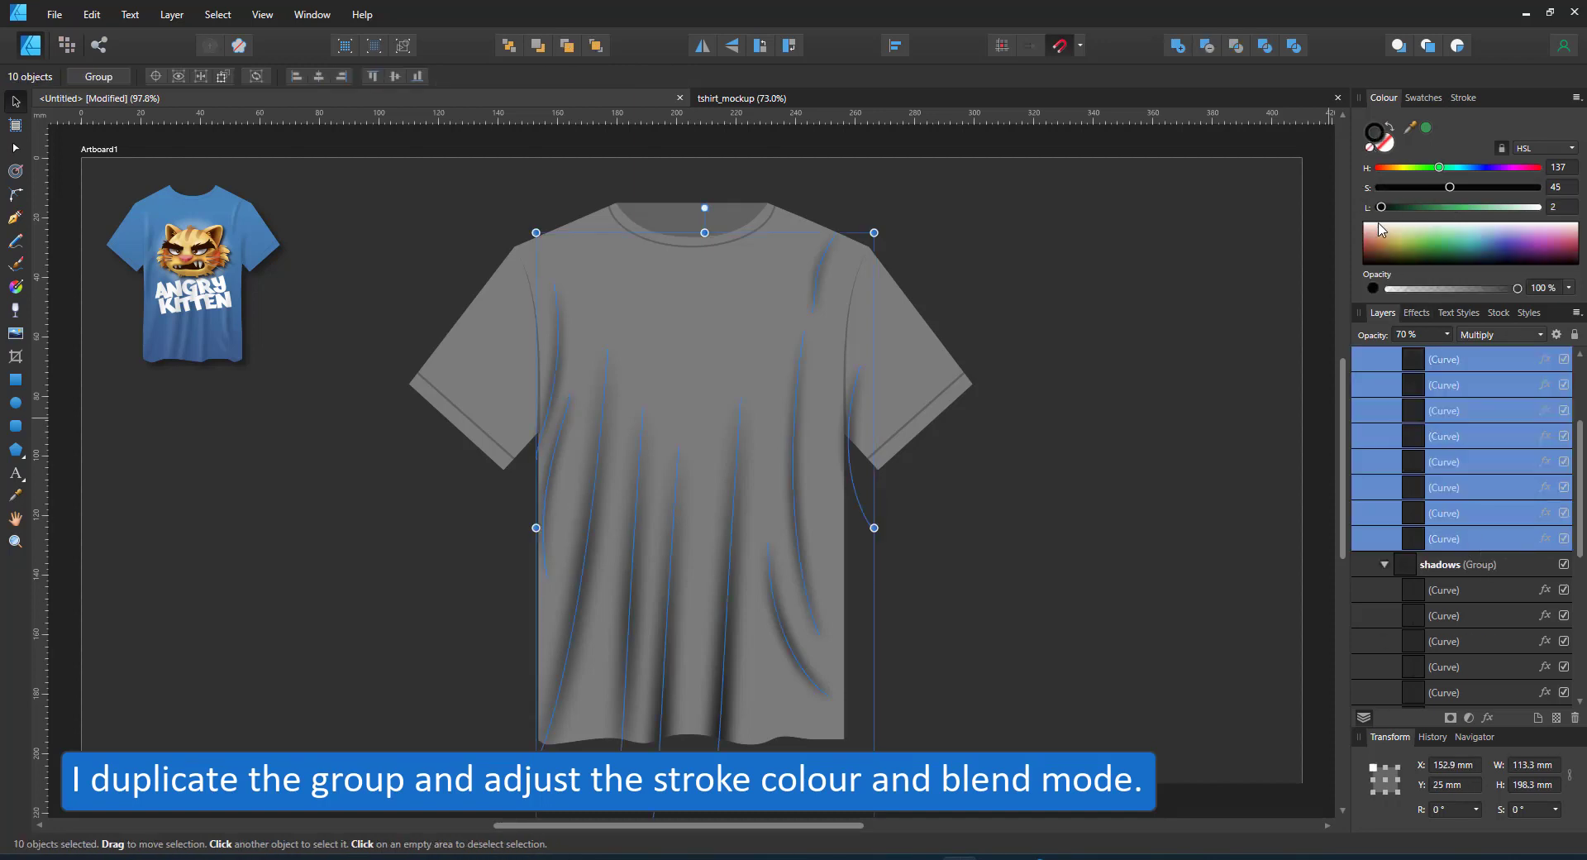
drag(1377, 224, 1255, 183)
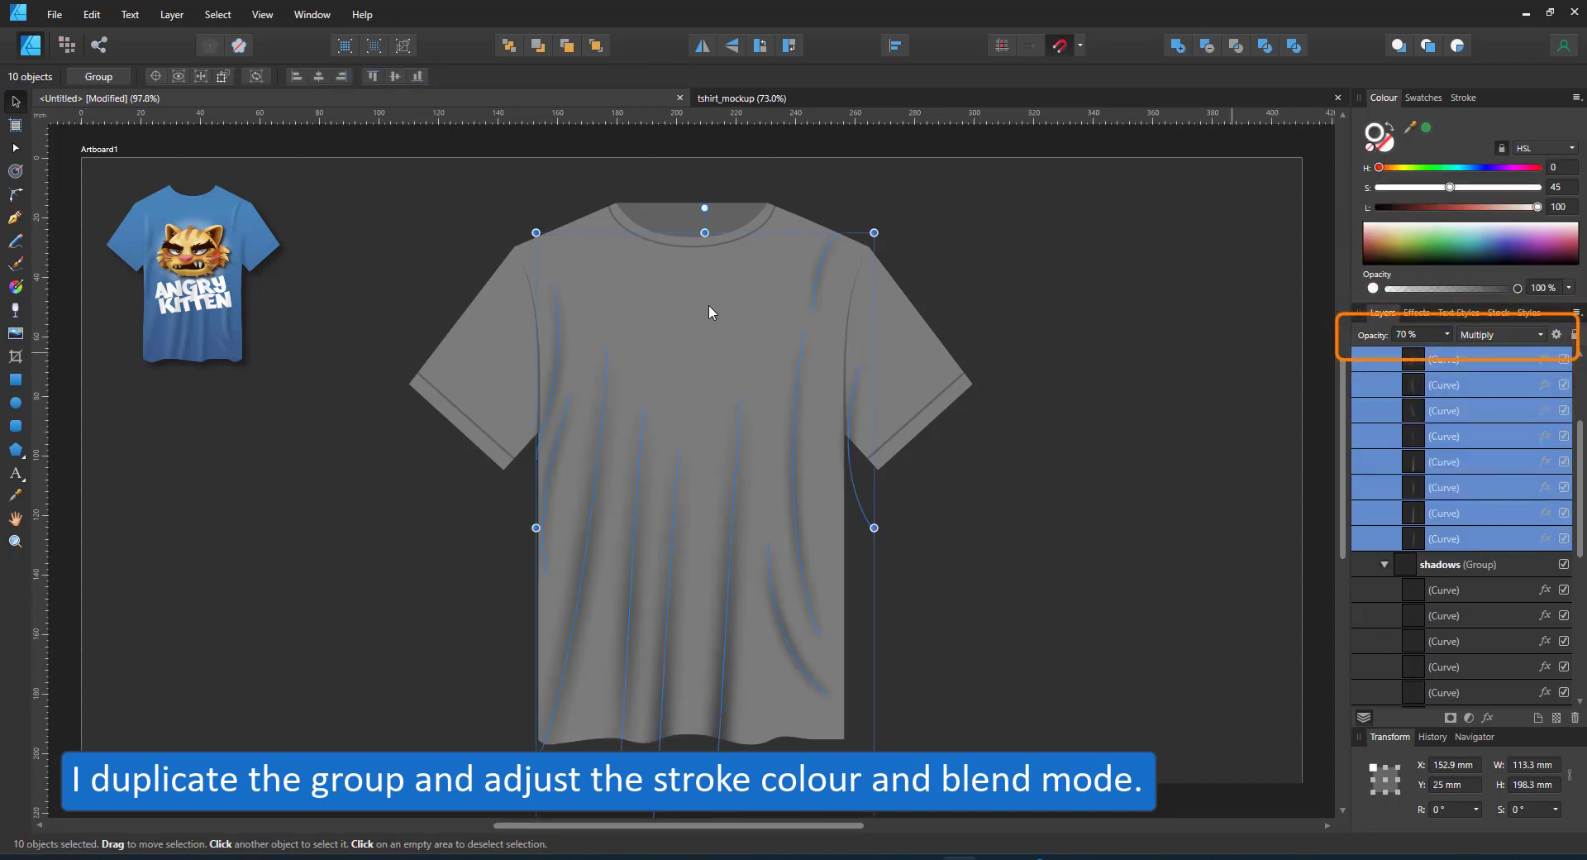
- Set the highlight curves' blend mode to Screen and shift them about 5 mm left of the shadows
click(1519, 334)
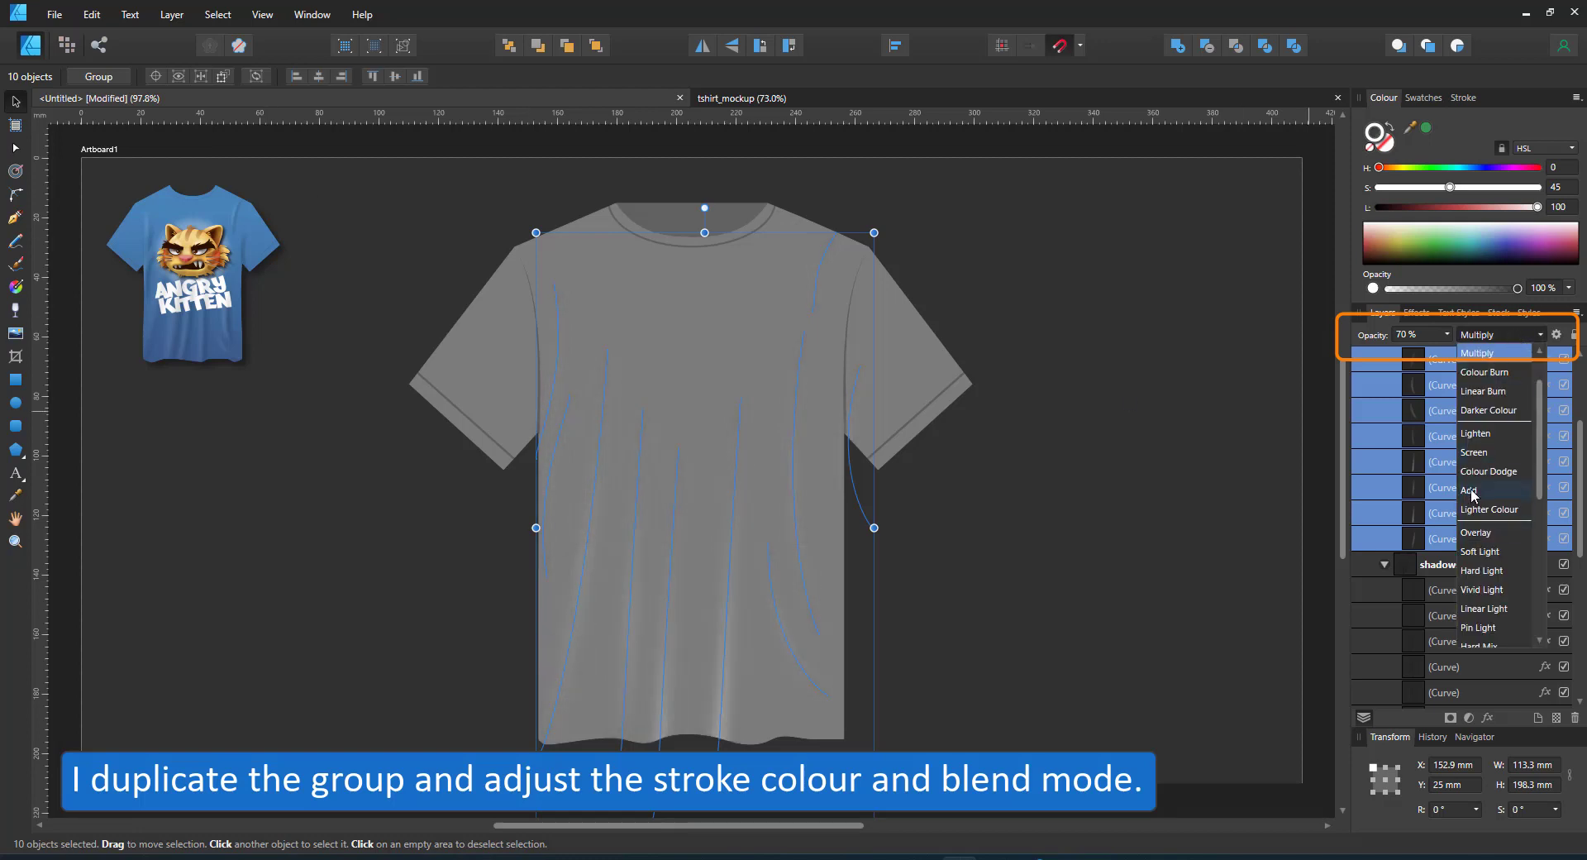
click(1474, 452)
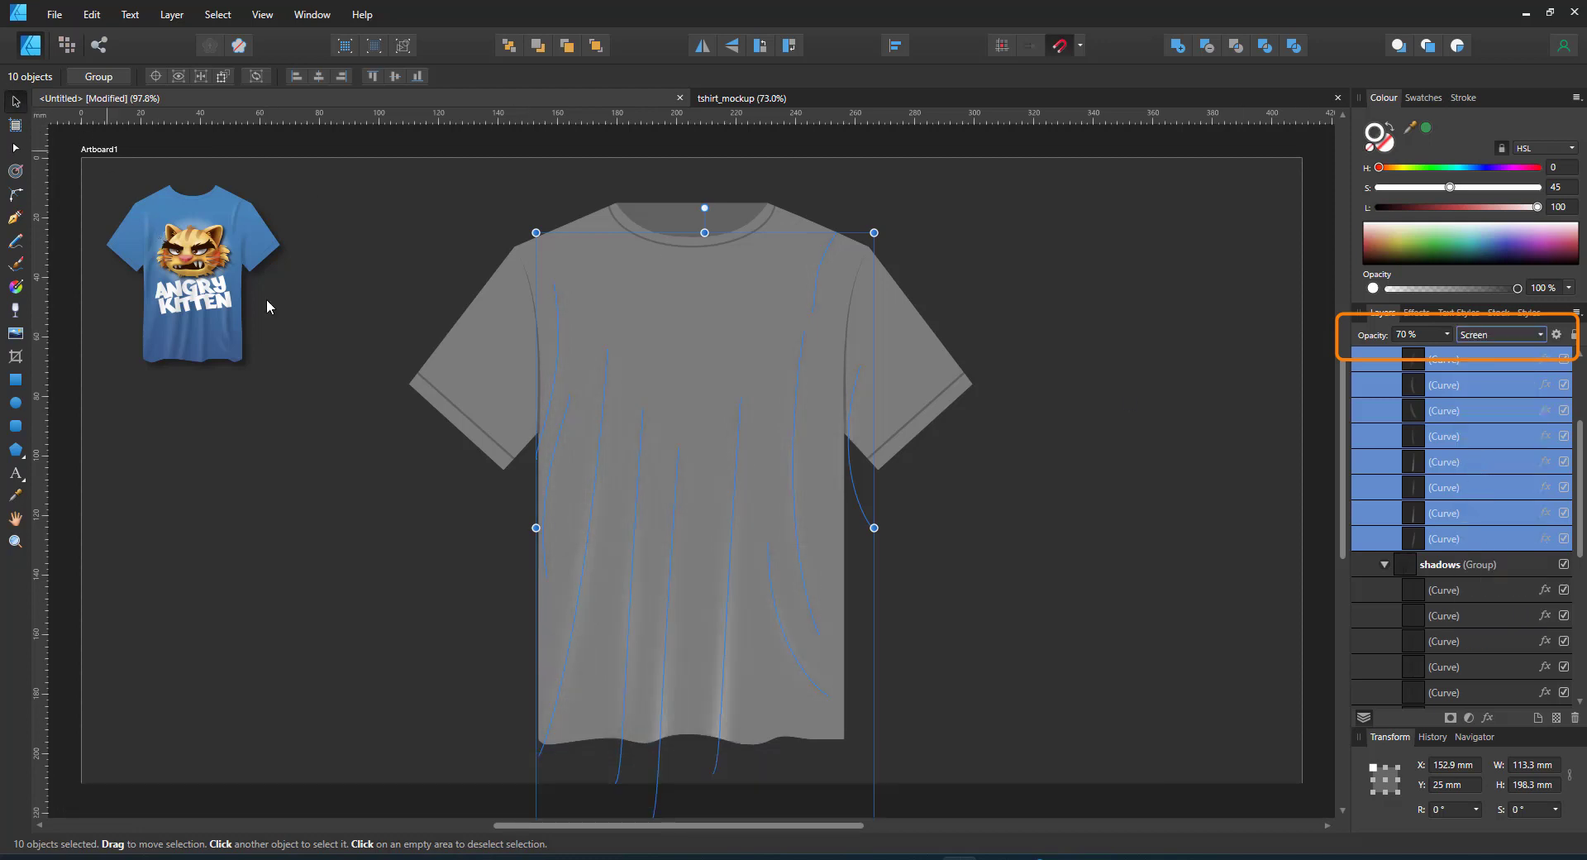
drag(731, 608, 715, 620)
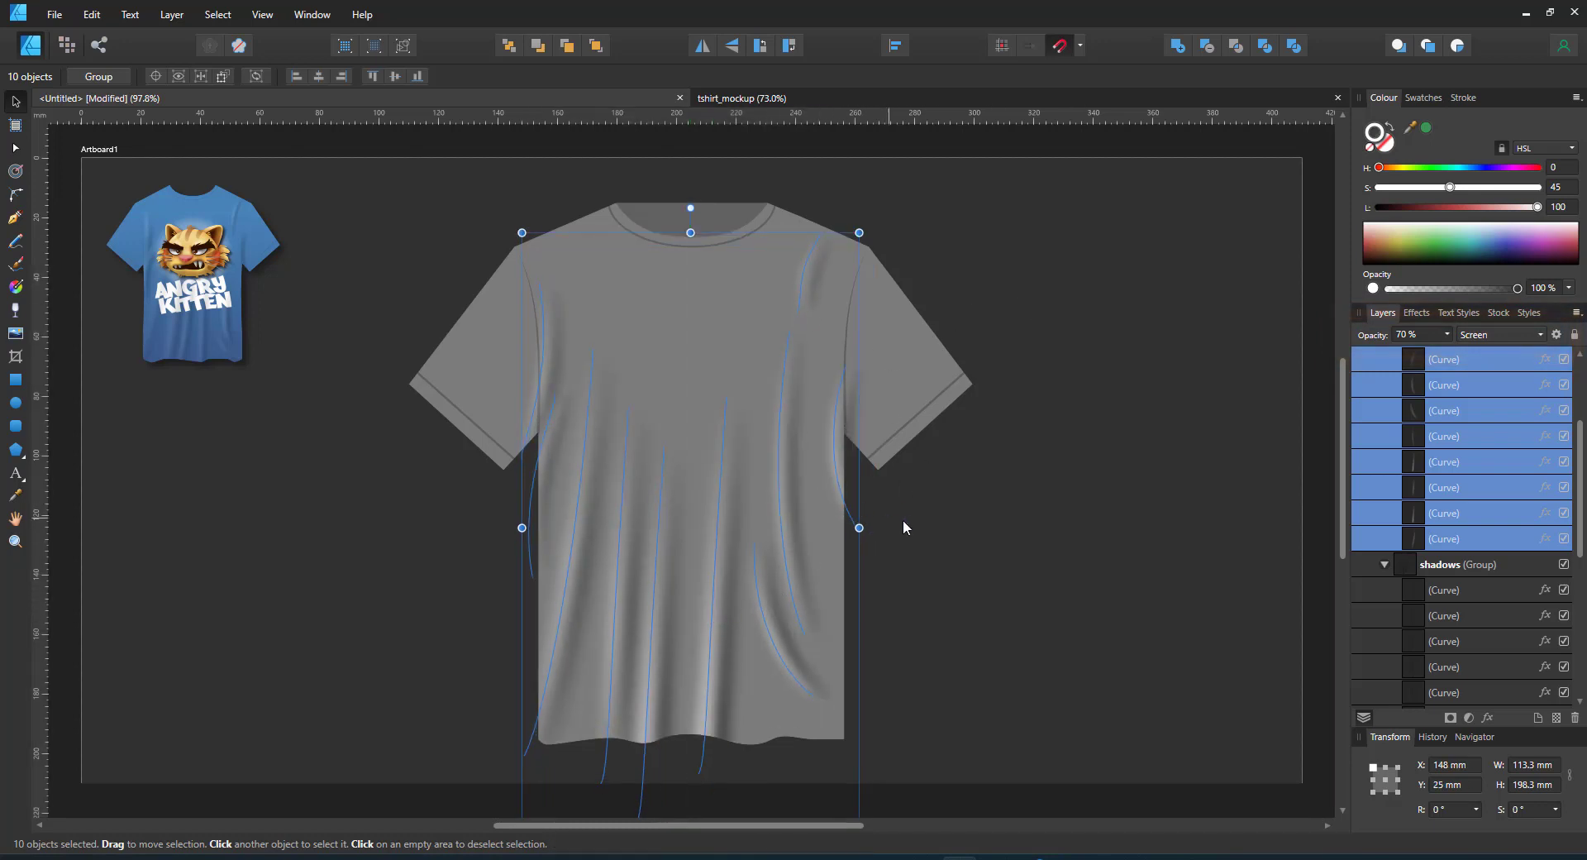
- Move the right armpit highlight to the right shoulder and reshape it along the edge from neckline to sleeve
click(830, 489)
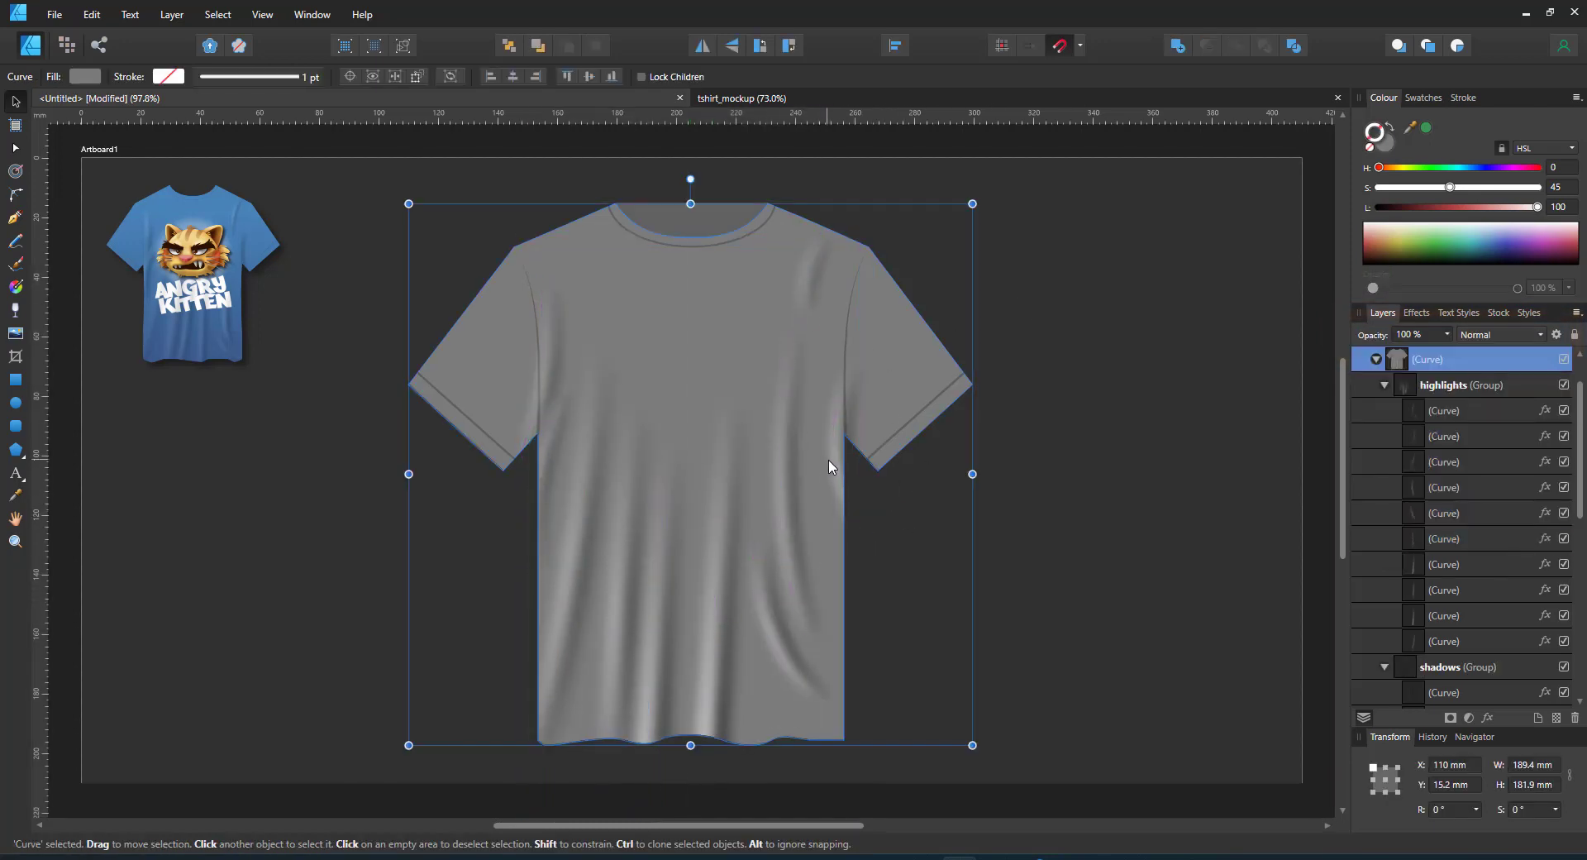
double_click(834, 467)
drag(834, 467, 878, 304)
key(a)
drag(907, 365, 957, 364)
drag(897, 314, 909, 306)
click(880, 245)
click(883, 210)
key(ctrl+z)
drag(882, 207, 785, 210)
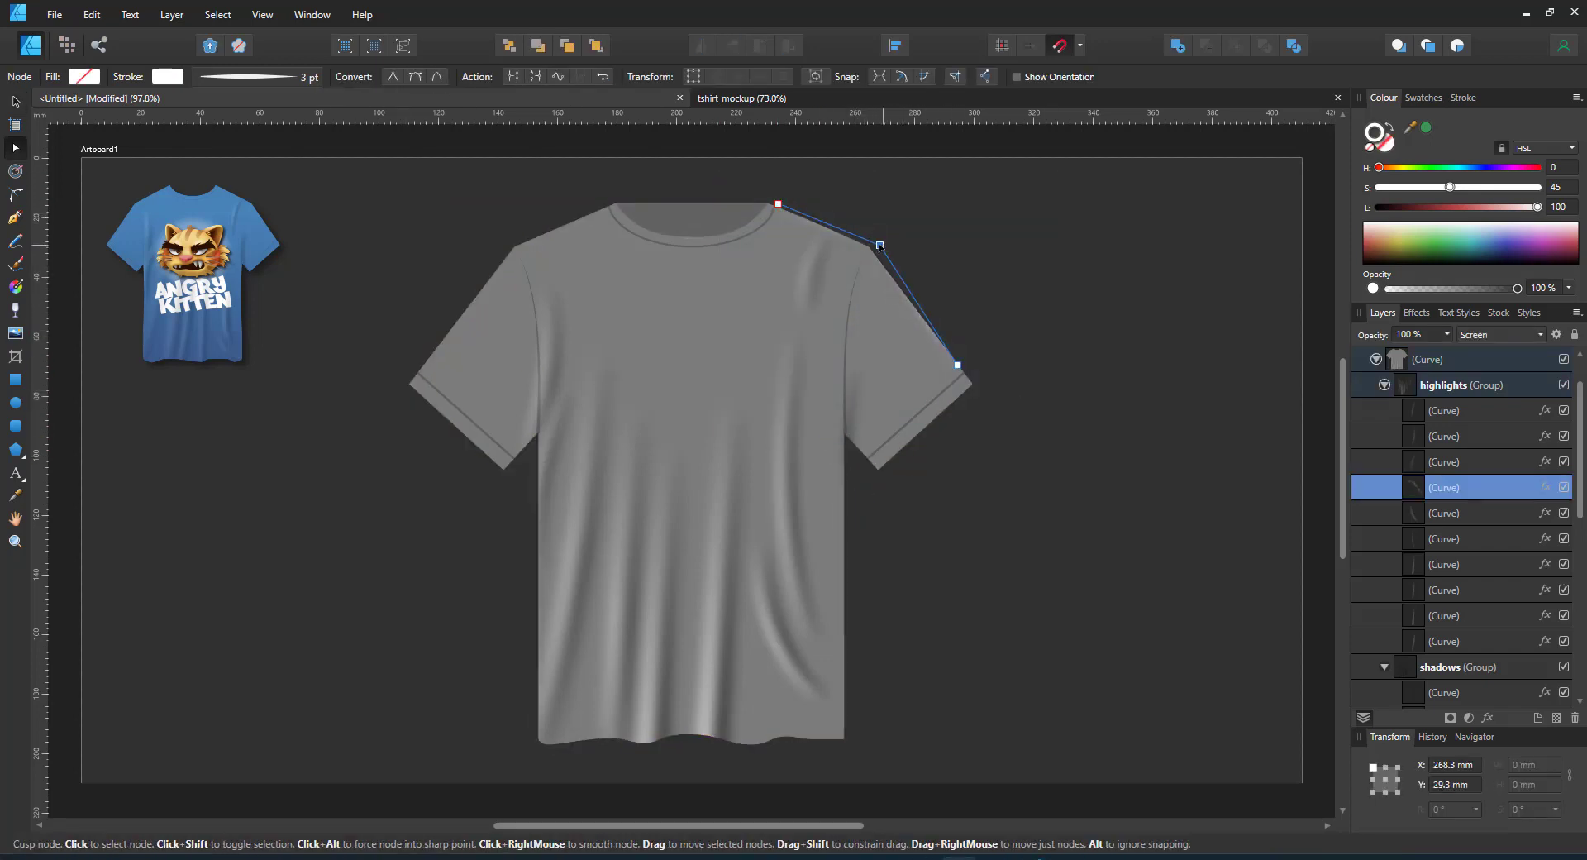
key(Escape)
click(884, 285)
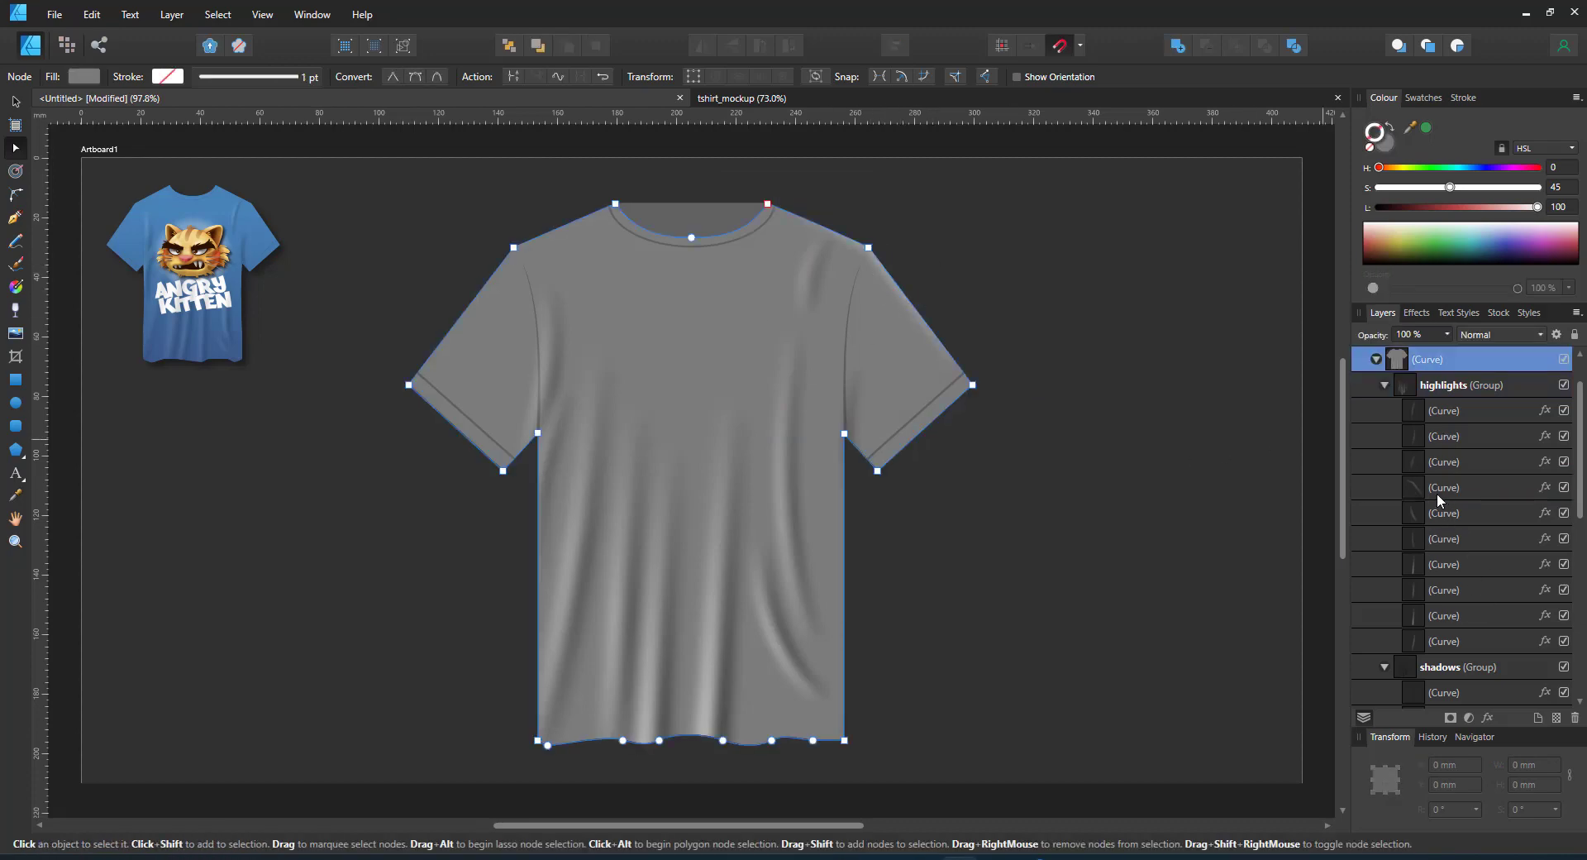
- Duplicate the right shoulder highlight, mirror it horizontally and align it with the left shoulder and sleeve edge
click(1433, 493)
key(ctrl+j)
key(v)
click(703, 45)
drag(919, 243, 558, 243)
scroll(574, 344, up, 1)
scroll(572, 344, up, 3)
drag(560, 350, 573, 352)
scroll(710, 347, down, 3)
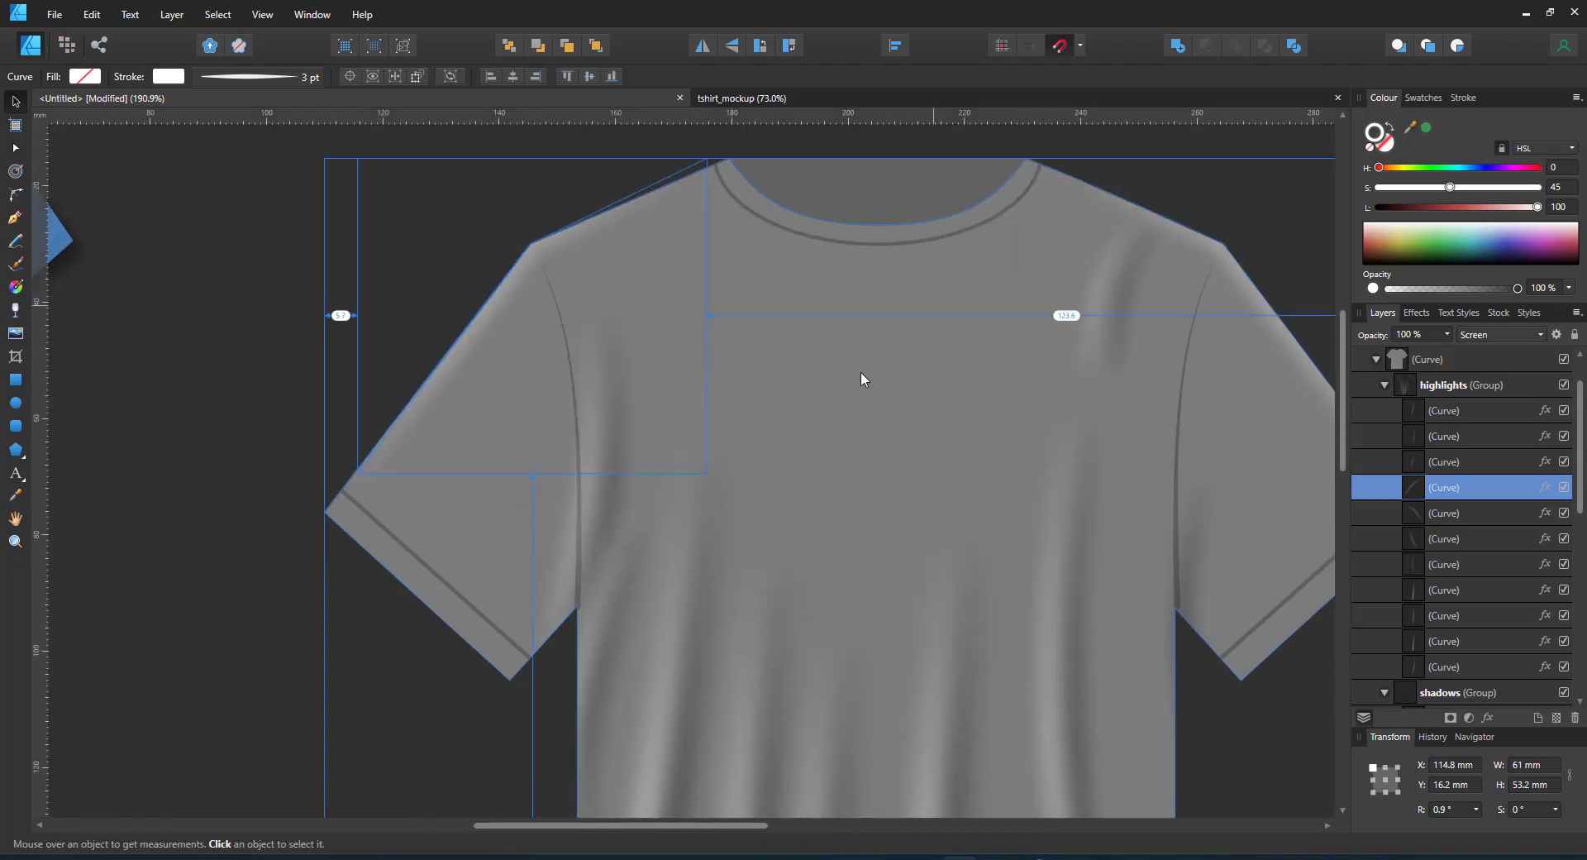
- Soften the left armpit highlight and the right shoulder crease highlight with linear transparency gradients
scroll(558, 517, down, 1)
ctrl+click(563, 531)
key(y)
drag(588, 431, 575, 529)
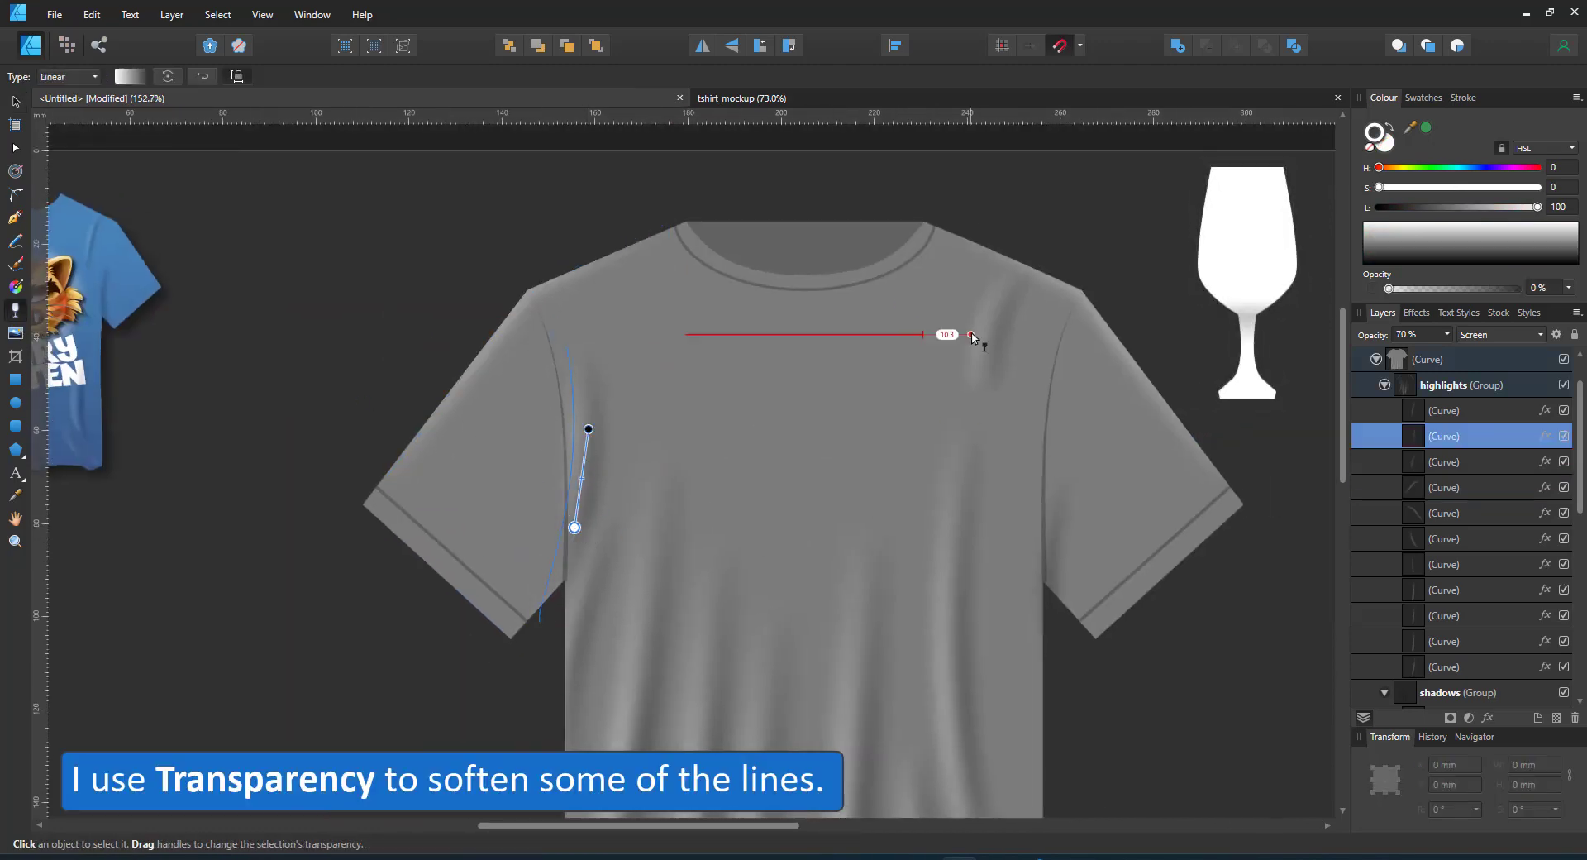
click(983, 335)
drag(982, 303, 983, 390)
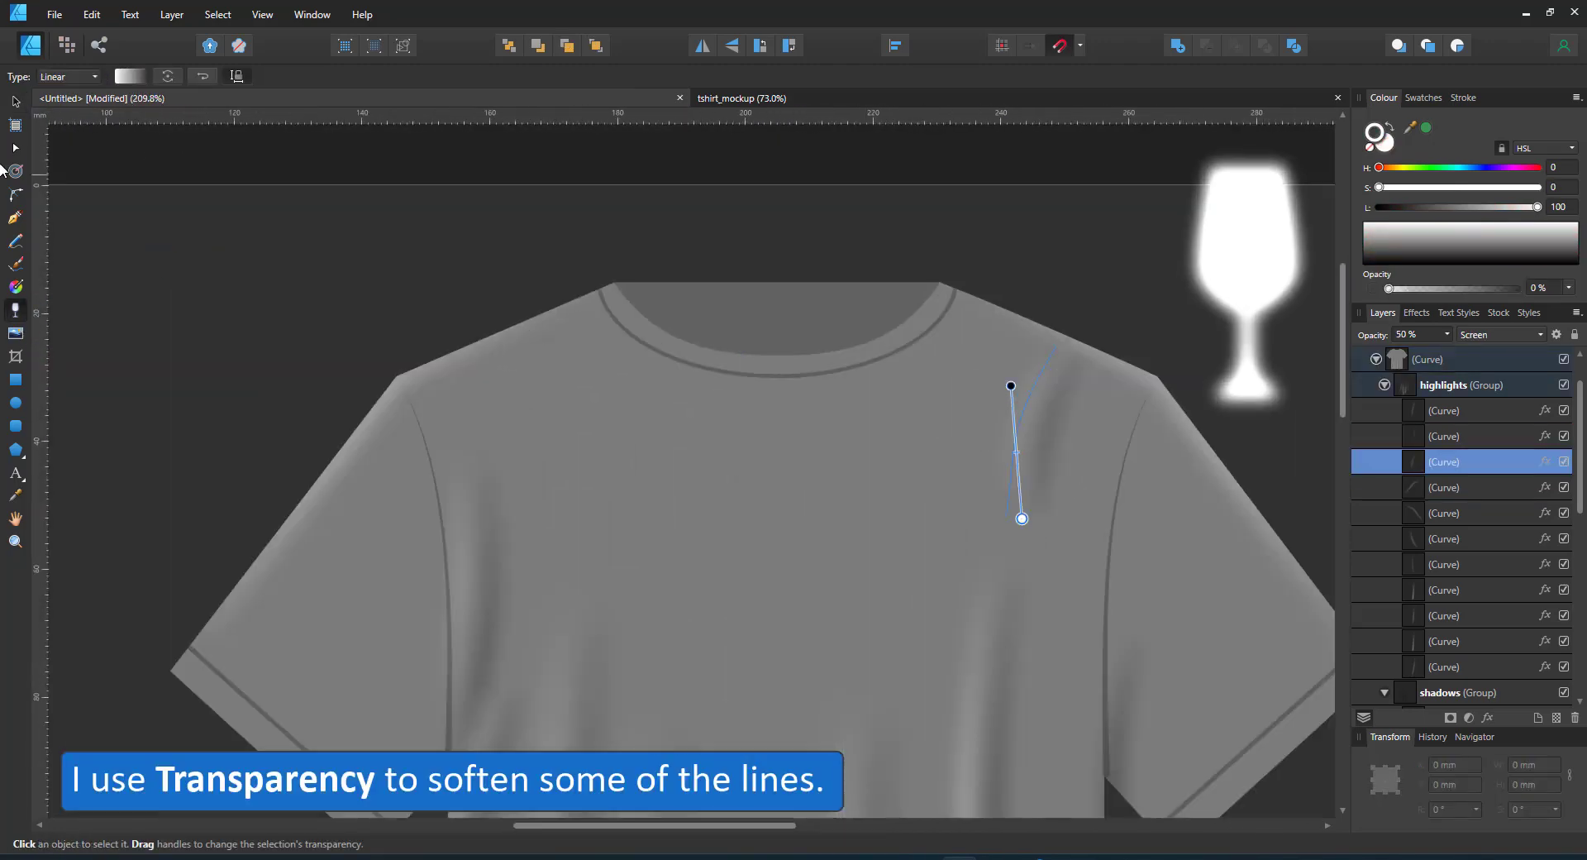
- Copy a shoulder highlight to the collar, delete its surplus node and bend it along the neckline curve
click(14, 148)
click(15, 102)
mouse_move(1081, 359)
mouse_down()
mouse_move(711, 335)
mouse_move(952, 292)
mouse_up()
click(15, 148)
click(974, 604)
key(Delete)
drag(771, 273, 646, 389)
drag(816, 387, 878, 396)
drag(952, 289, 948, 278)
key(ctrl+d)
scroll(923, 507, down, 3)
key(ctrl+0)
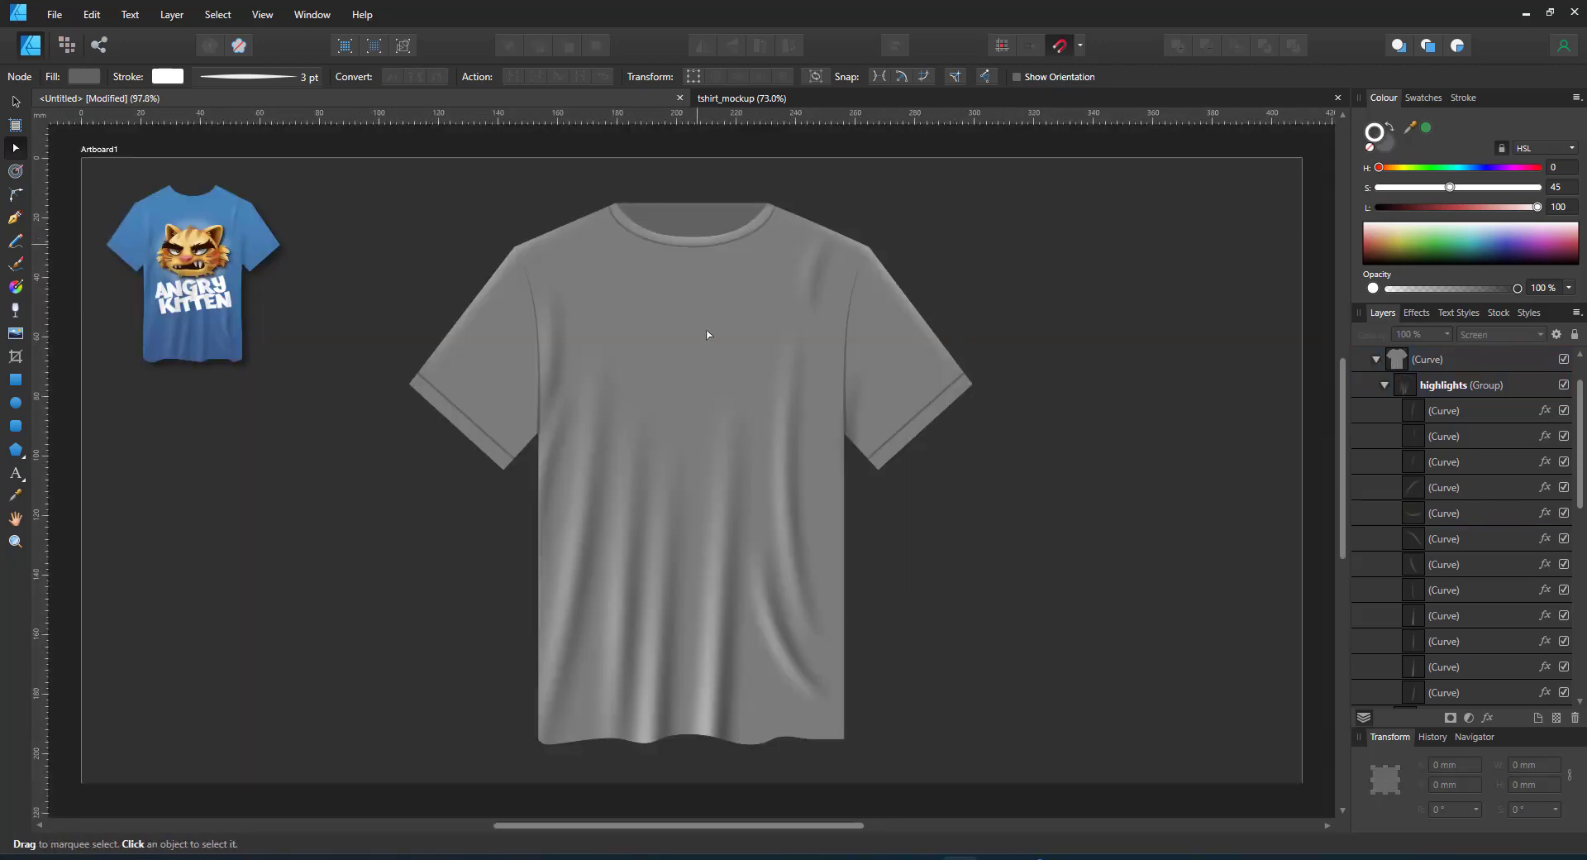
- Fill the additional rectangle behind the neckline with black and fade it vertically with a linear transparency gradient
click(699, 333)
click(643, 226)
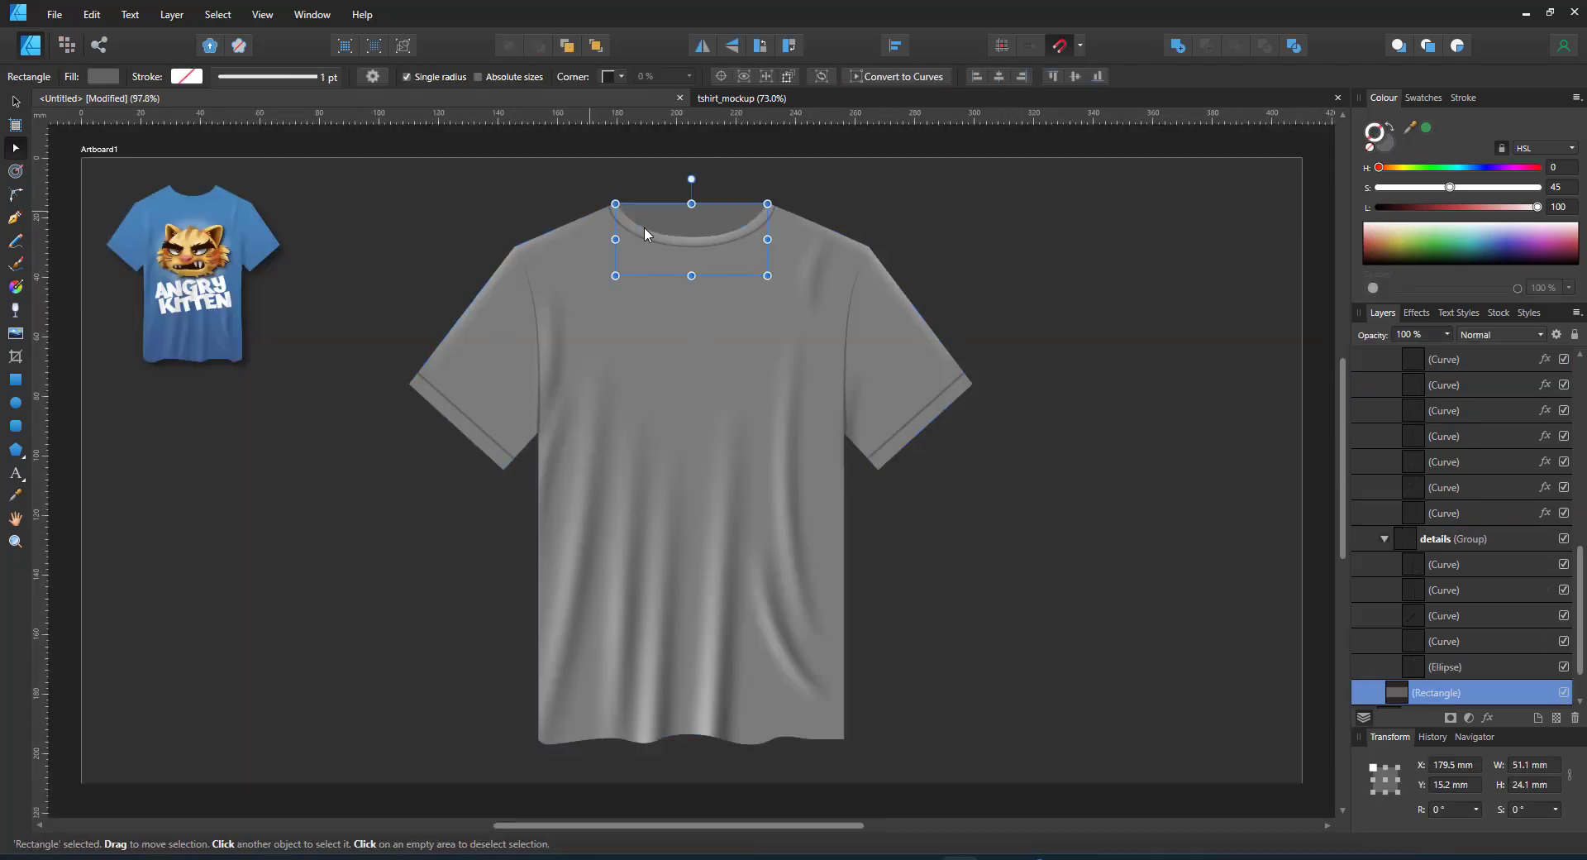
click(1387, 145)
drag(1434, 208, 918, 261)
click(16, 310)
drag(674, 276, 673, 215)
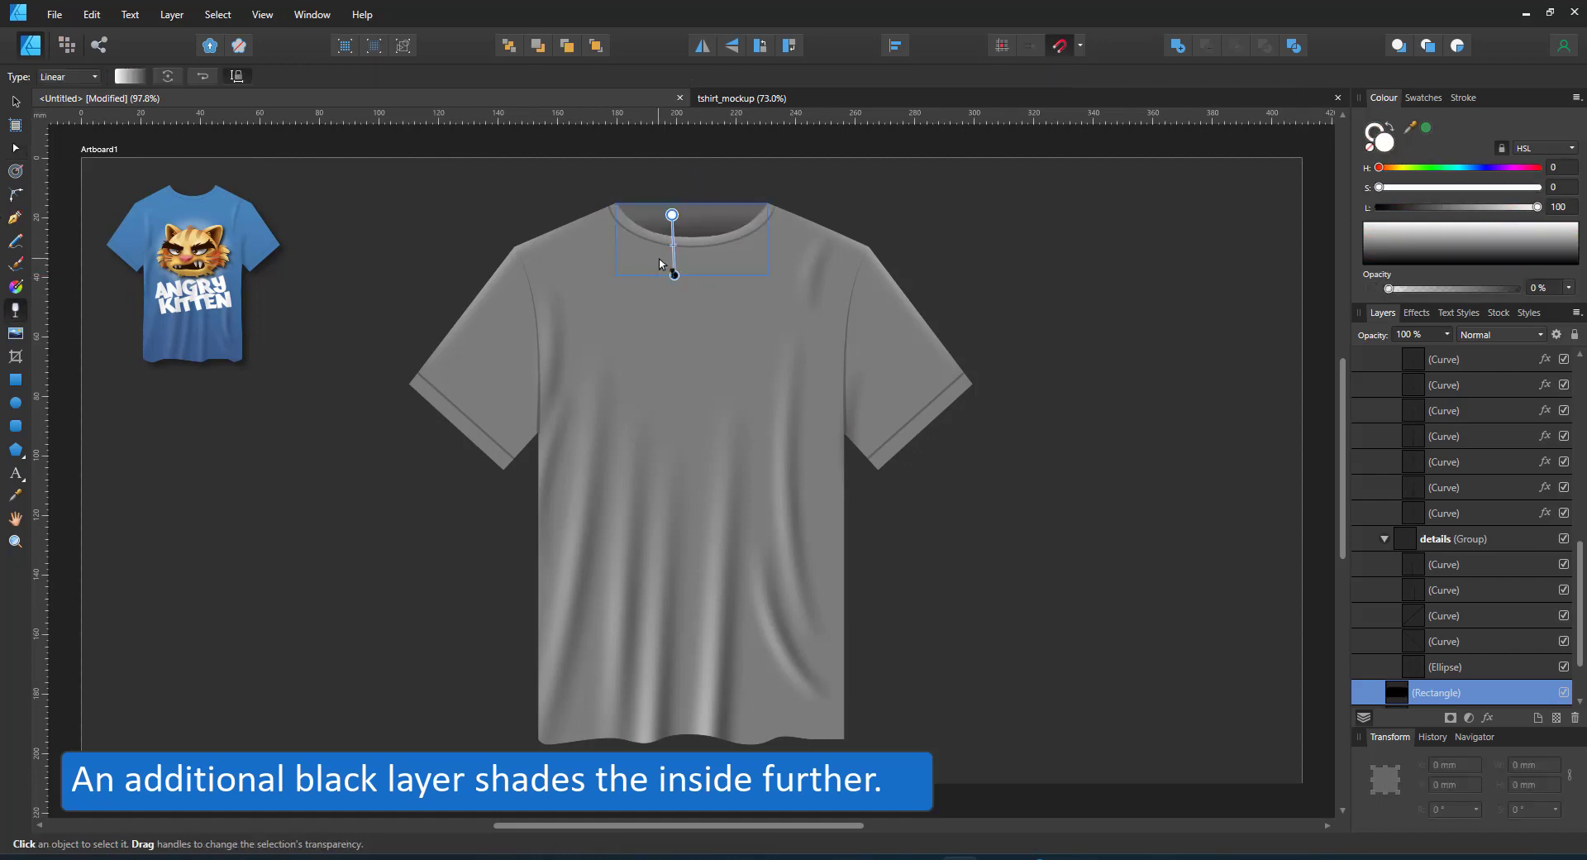
- Convert the rectangles behind the neckline to curves and bend their top edges slightly downward
click(15, 147)
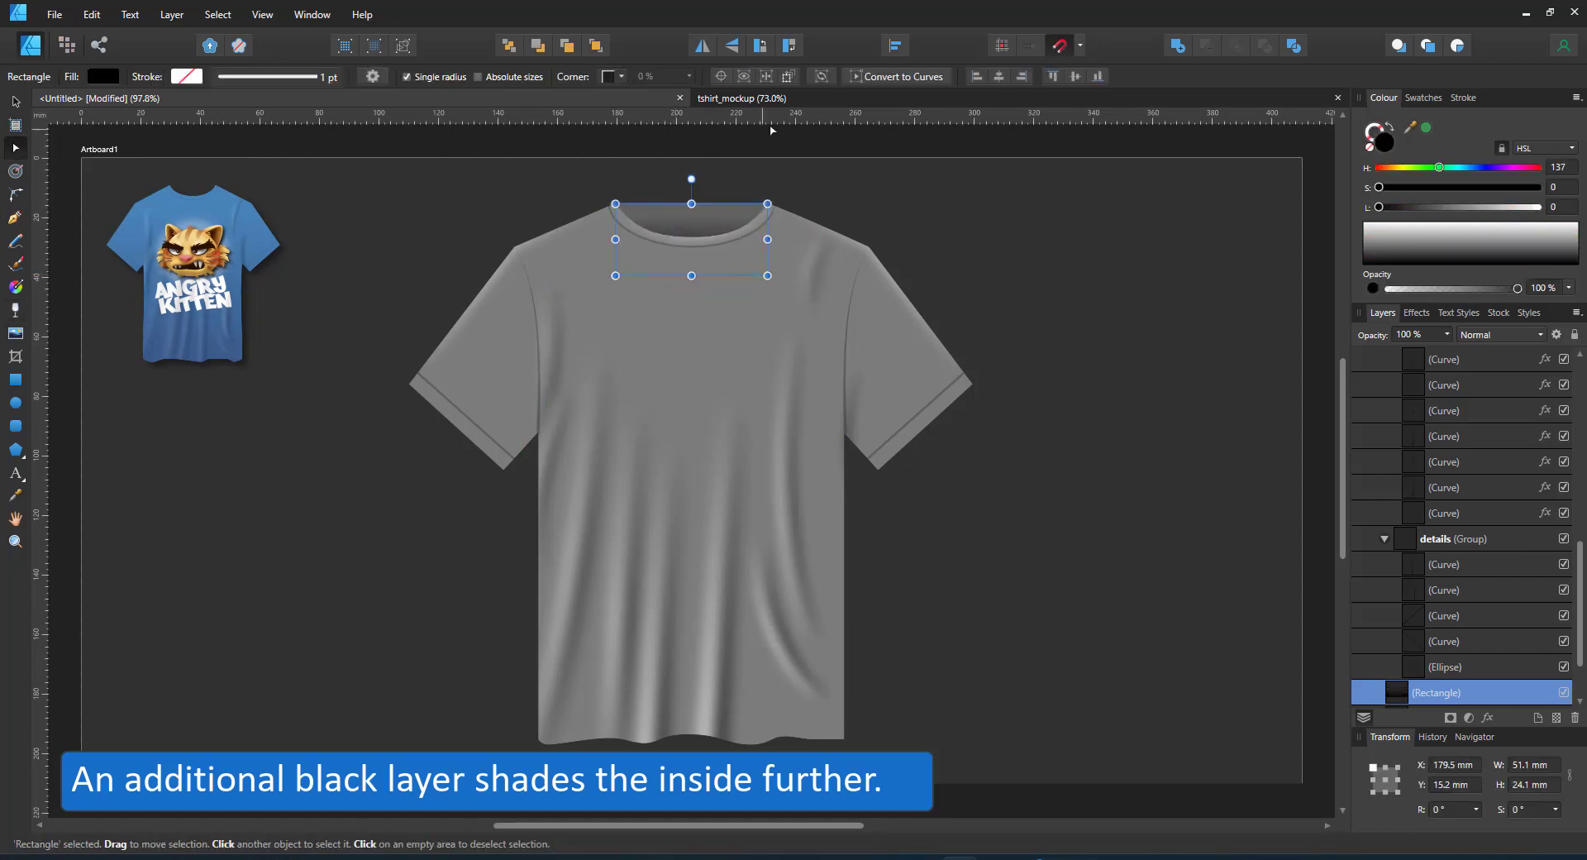
click(897, 76)
drag(691, 204, 690, 217)
click(693, 210)
click(896, 76)
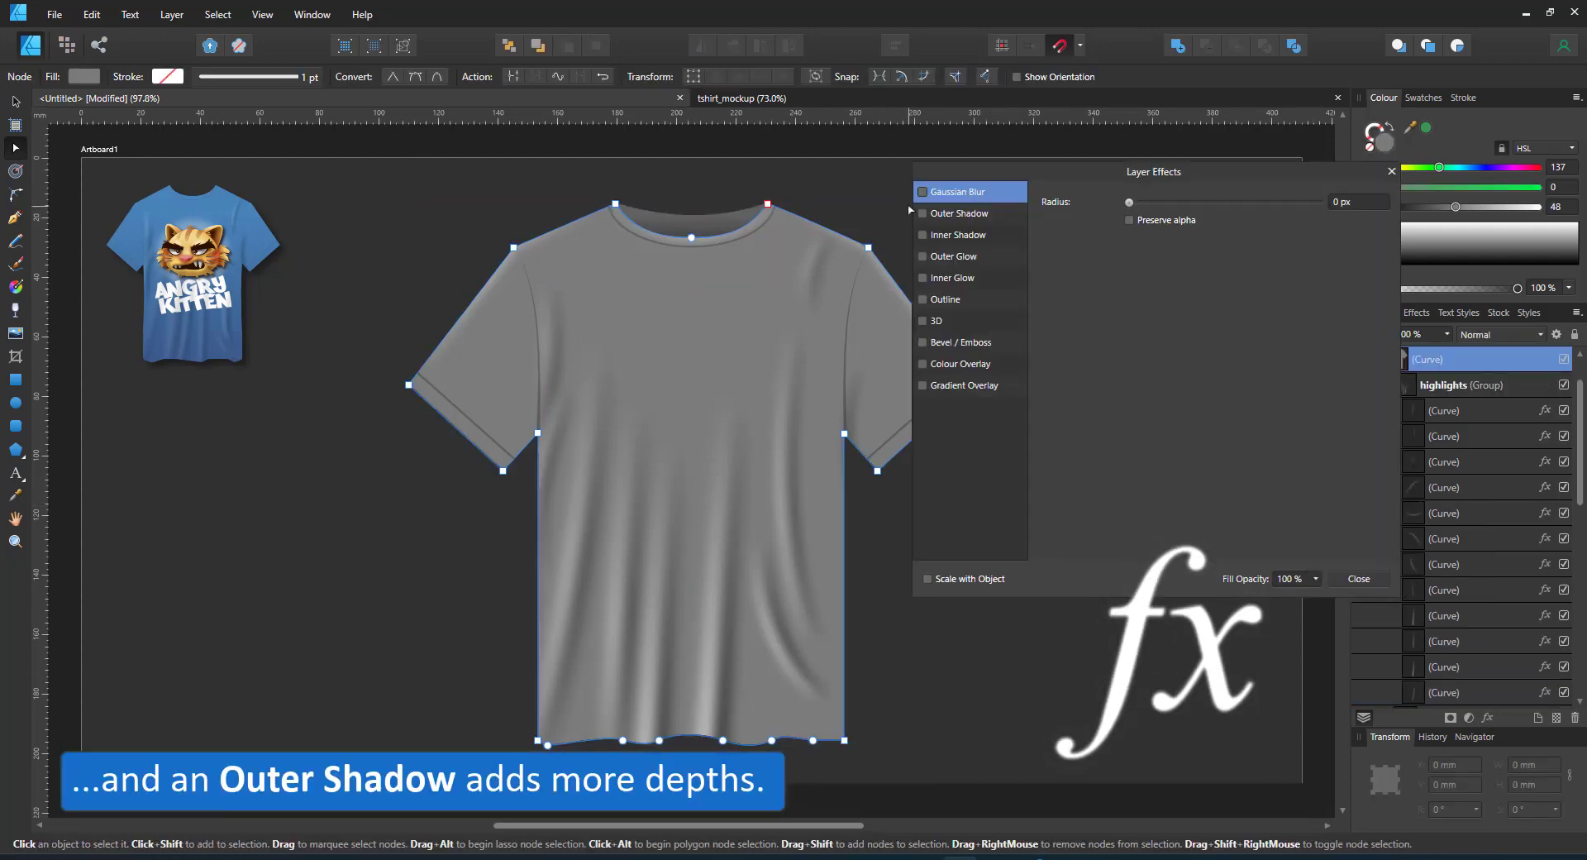
- Add an outer shadow to the shirt with a 38.7 px radius, 44.4 px offset and 45% opacity
click(923, 213)
drag(1129, 242, 1286, 262)
drag(1191, 242, 1214, 221)
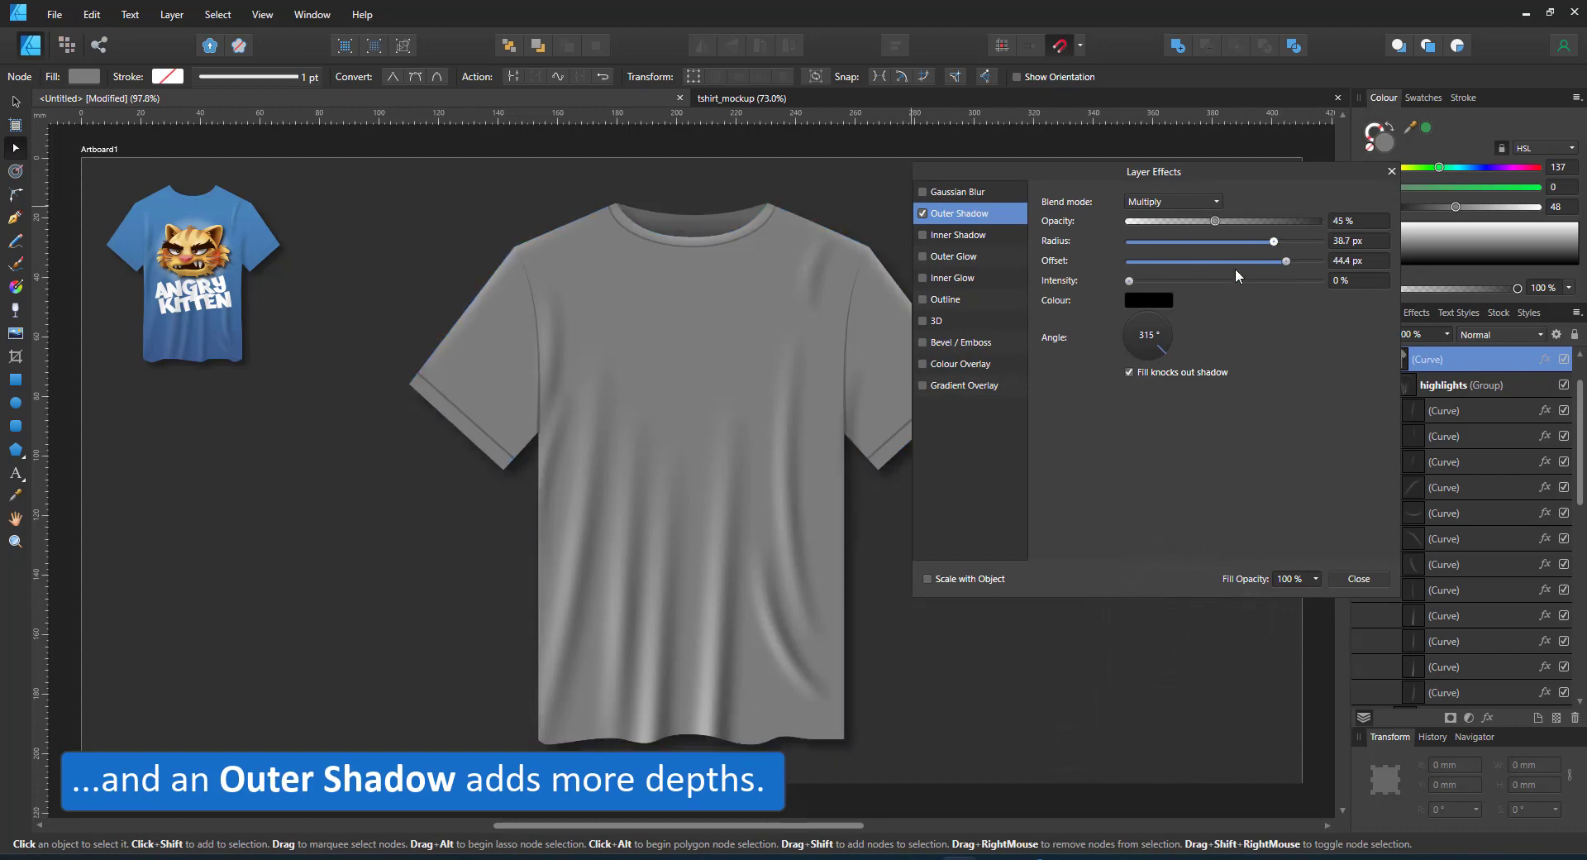
- Fade the lower ends of two central fold highlights toward the hem with linear transparency gradients
click(1392, 171)
click(1017, 450)
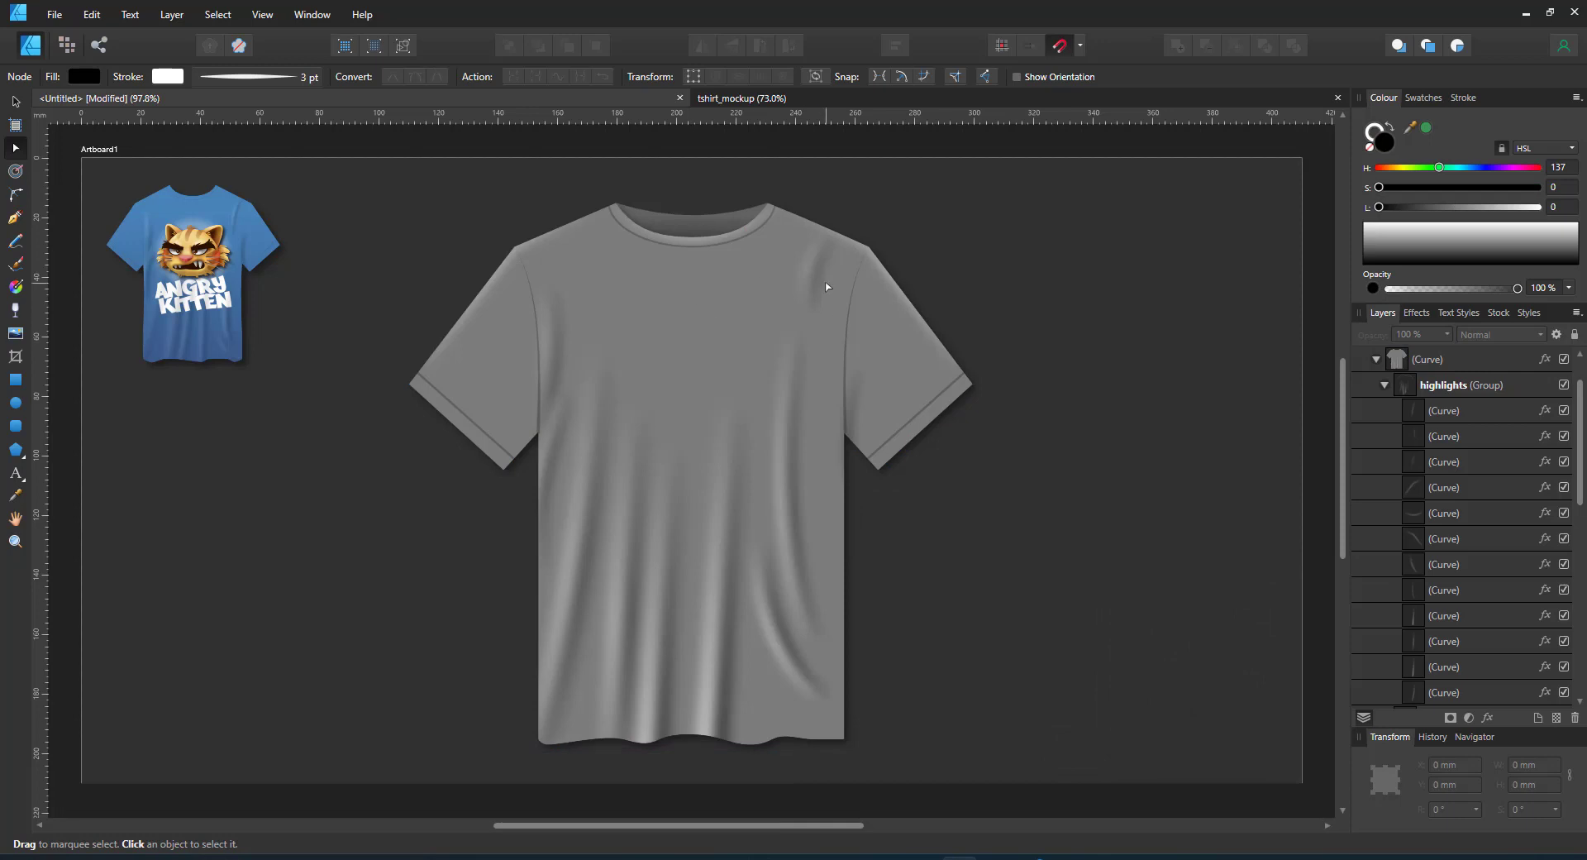
click(709, 660)
key(y)
drag(712, 596, 702, 759)
double_click(647, 717)
drag(654, 688, 648, 775)
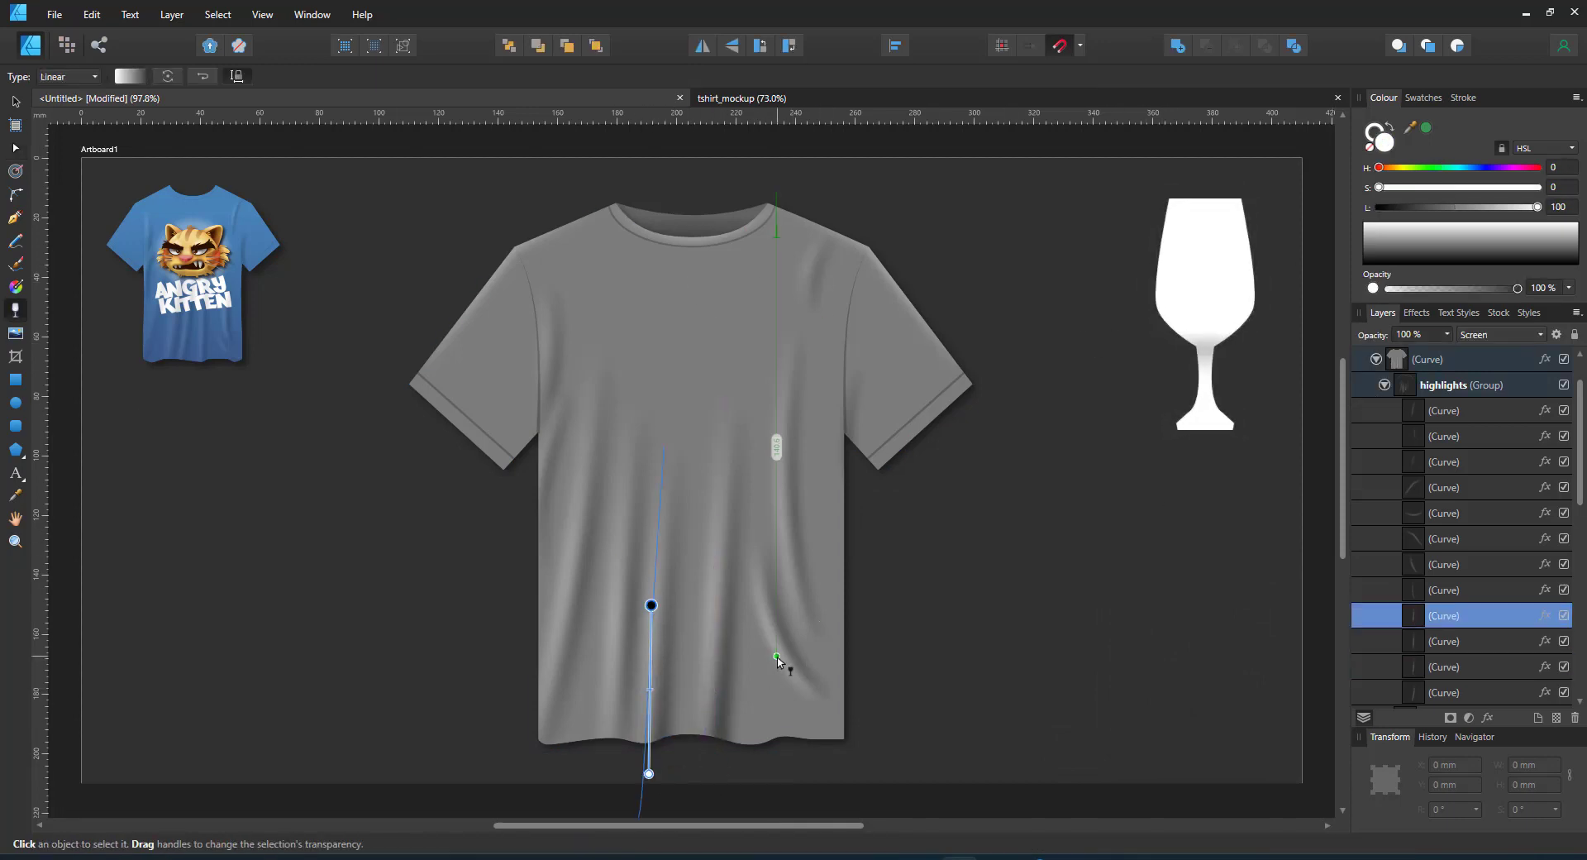
- Fade the long fold highlight near the shirt's right edge upward with a linear transparency gradient
click(767, 622)
click(784, 533)
drag(783, 529, 783, 340)
key(v)
click(1036, 341)
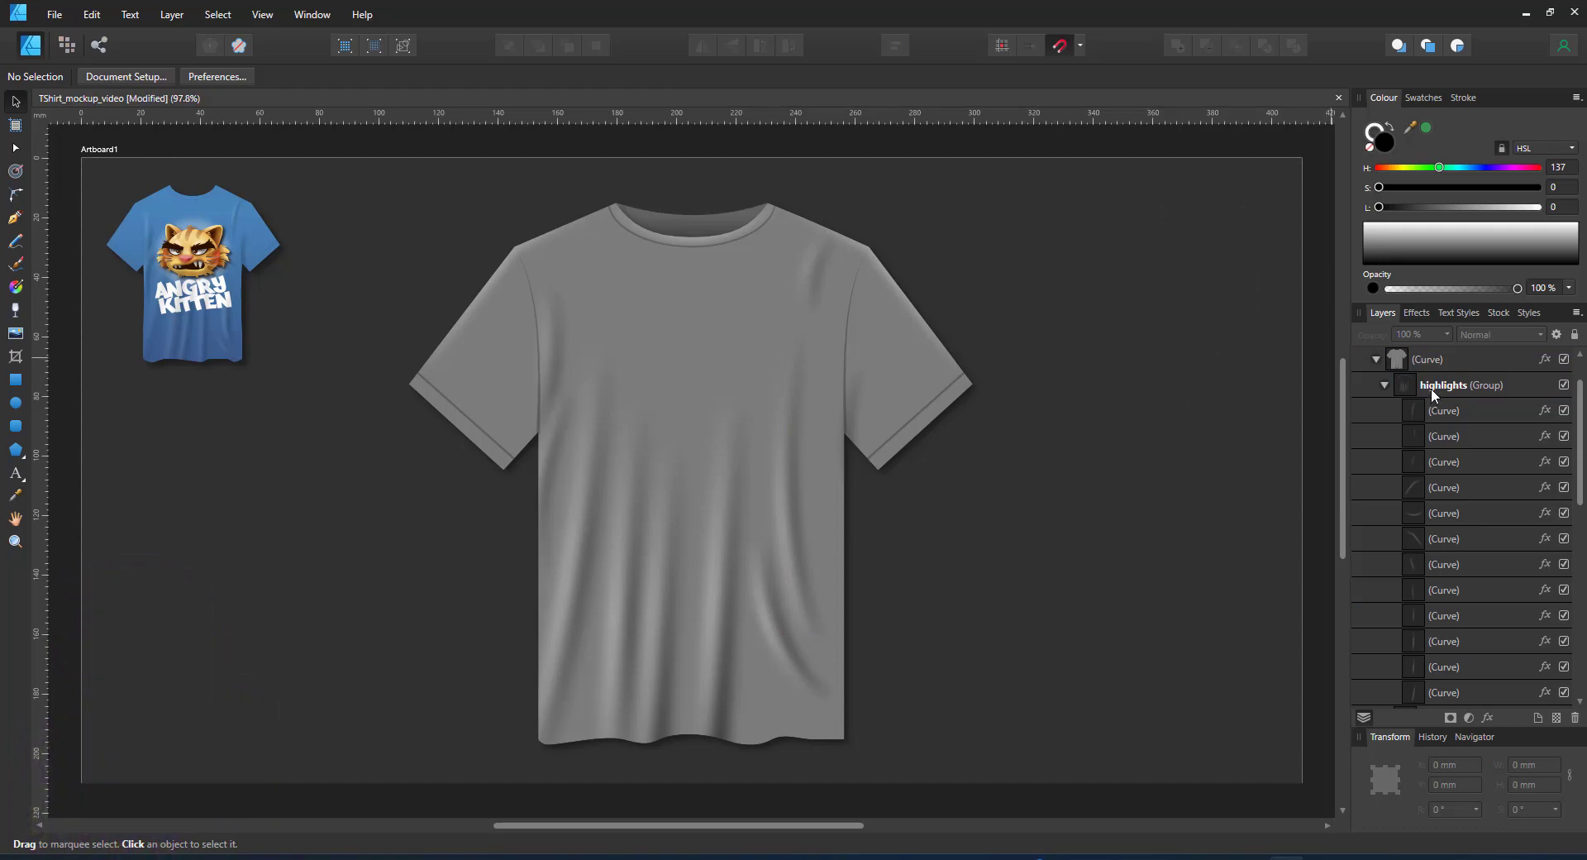
- Add t_shirt_design_tree_white.png centred on the chest and clip it inside the shirt curve beneath the details group
click(1384, 384)
click(1381, 410)
click(1384, 461)
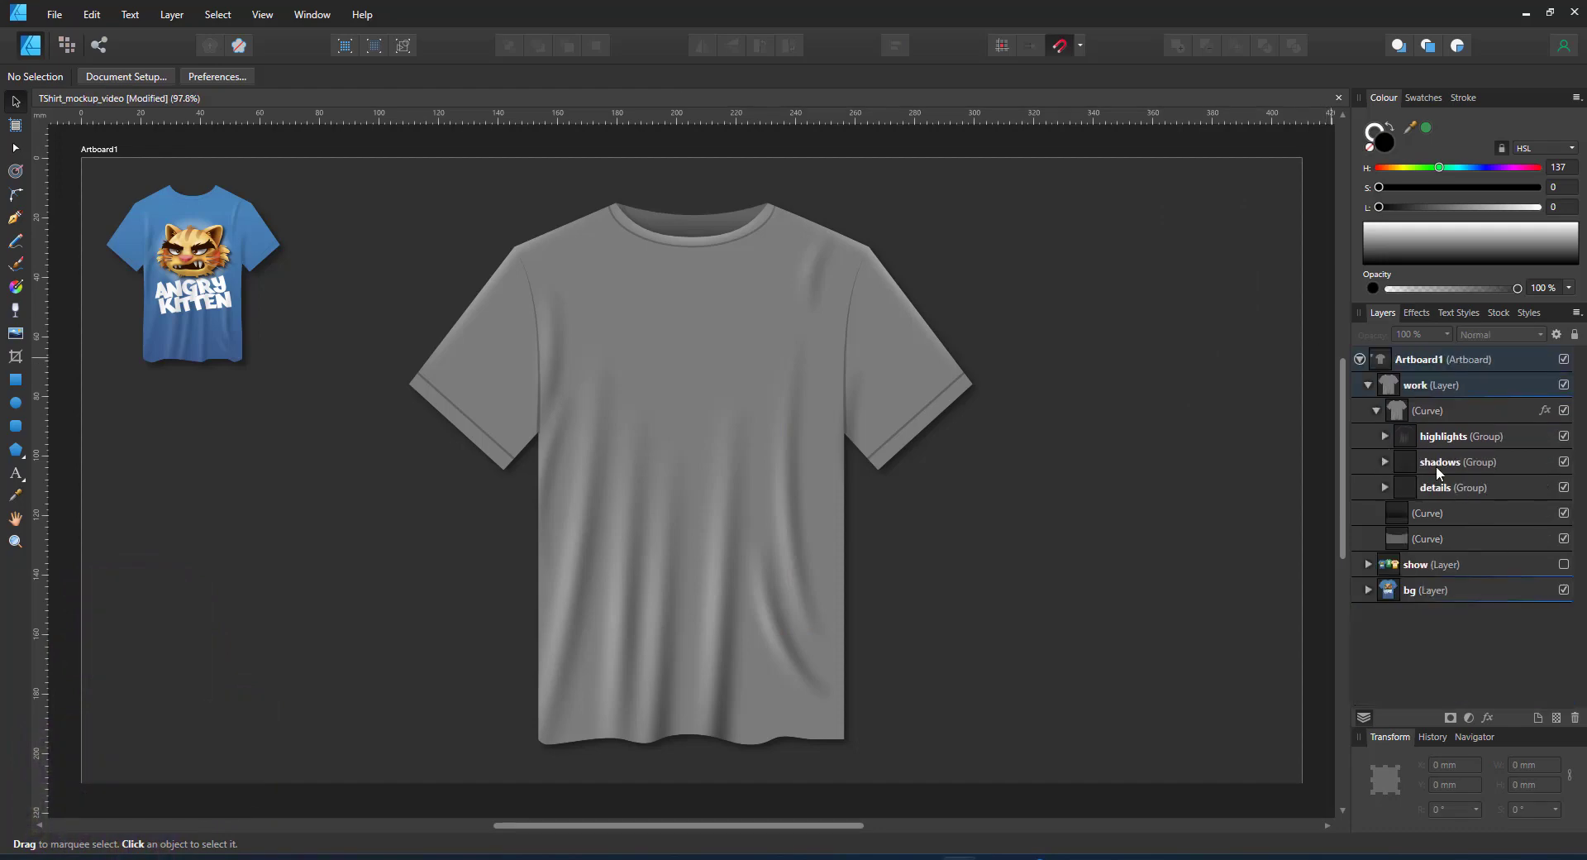
click(1438, 410)
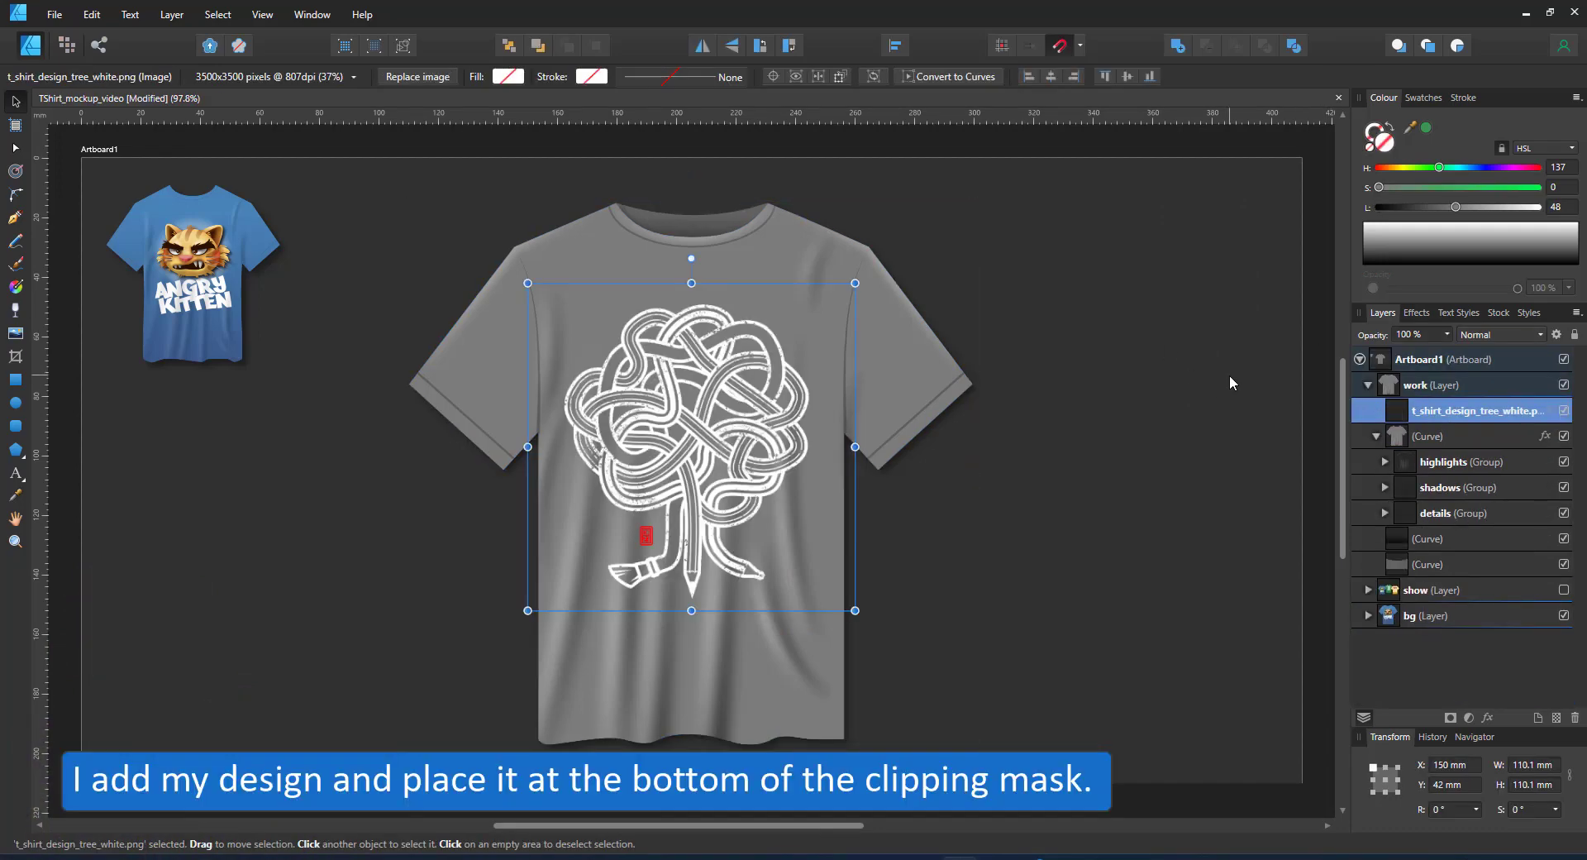
drag(693, 447, 693, 428)
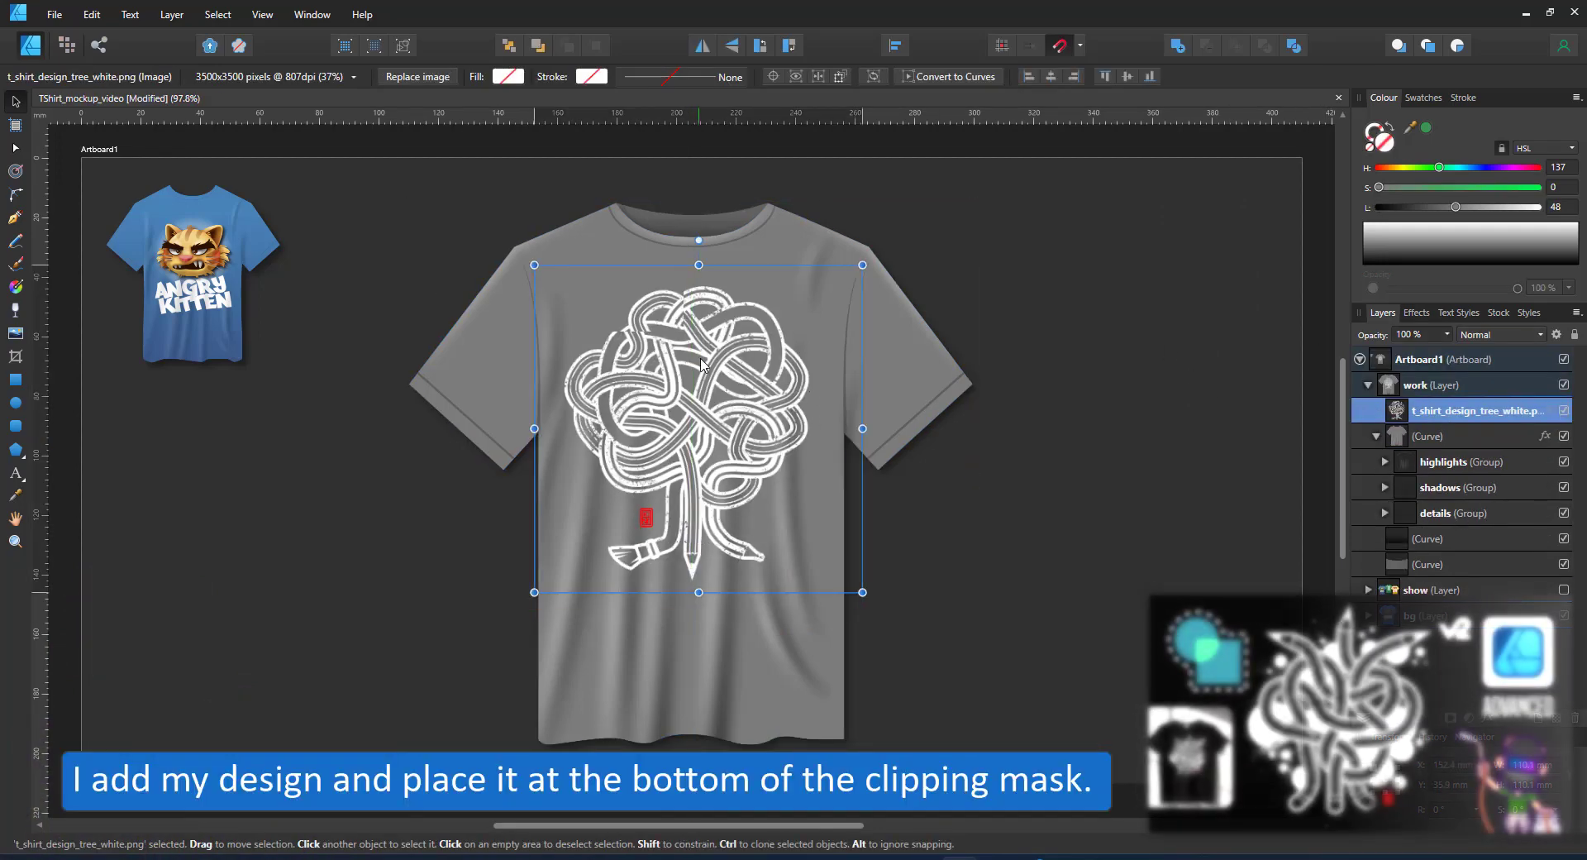
drag(1428, 469, 1430, 522)
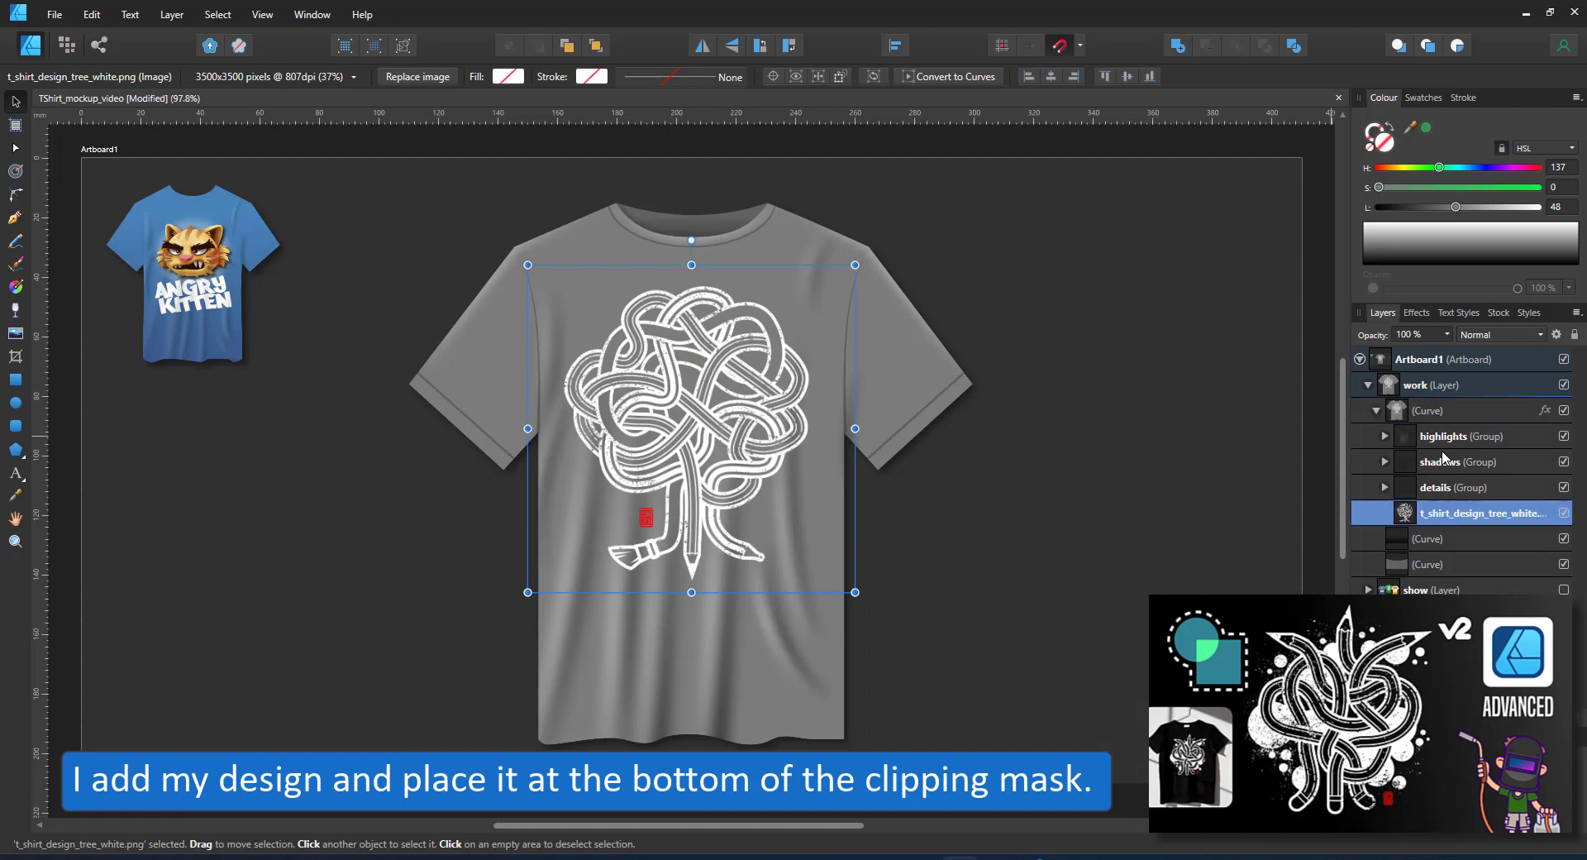
- Fill the shirt body with blue and the panel behind the neckline with darker blue HSL 206, 52, 24
click(1440, 411)
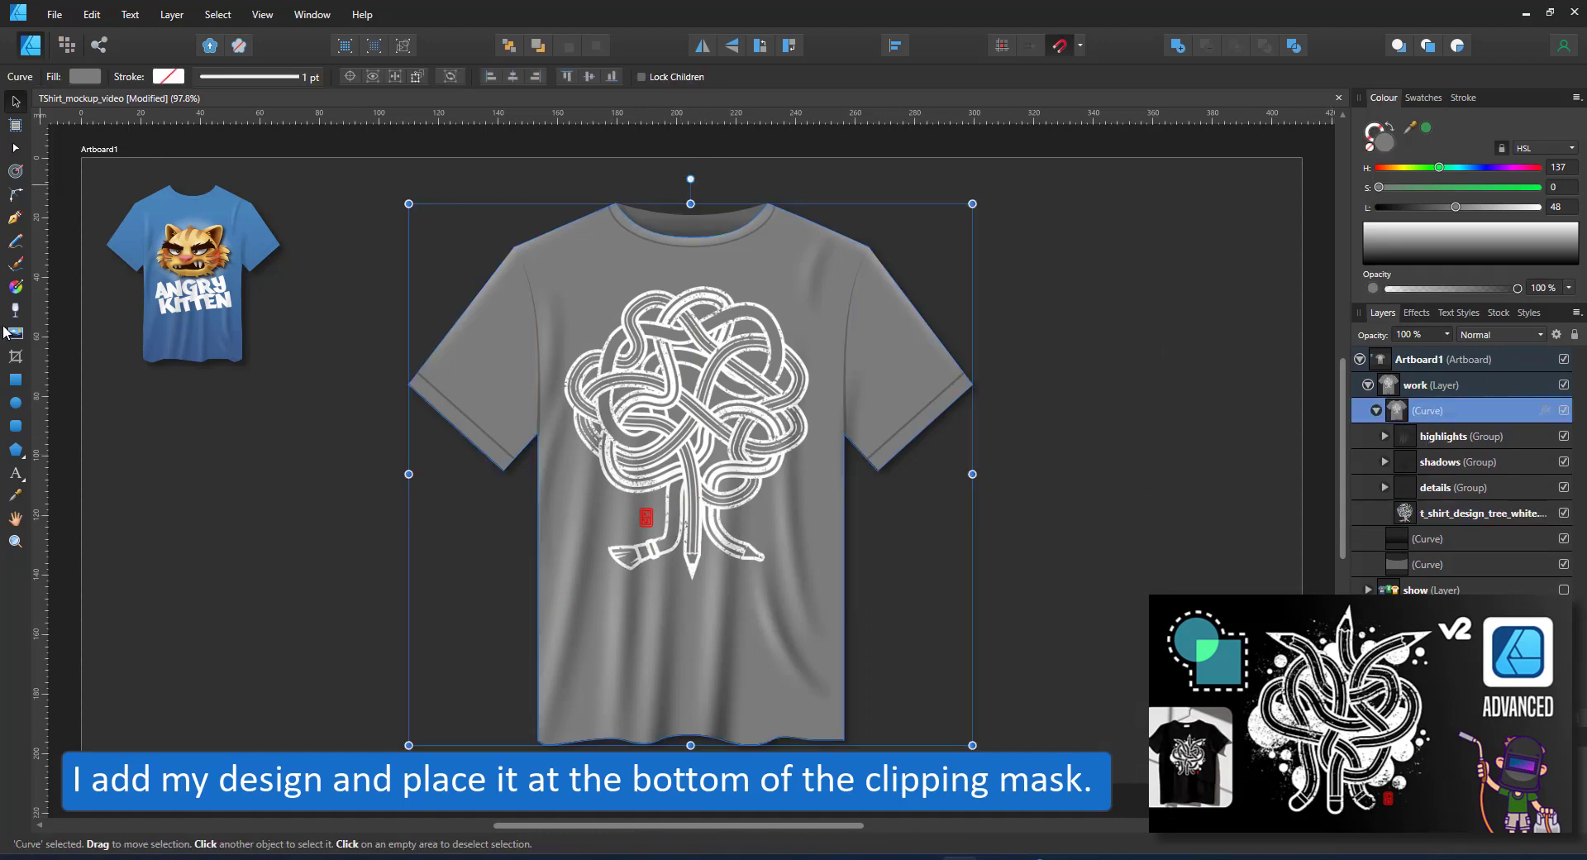
key(g)
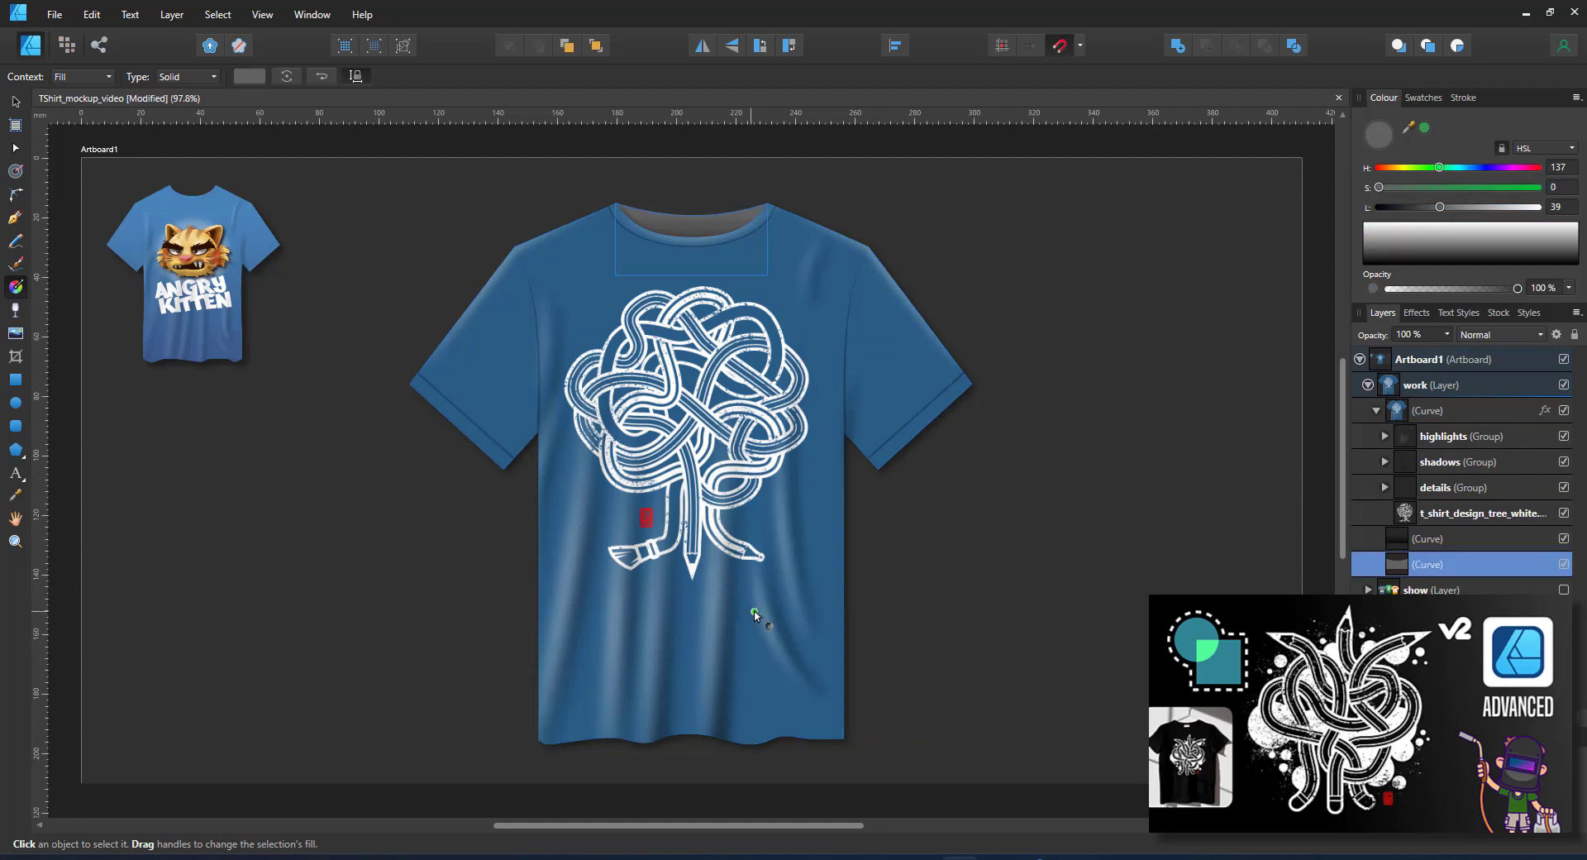
key(v)
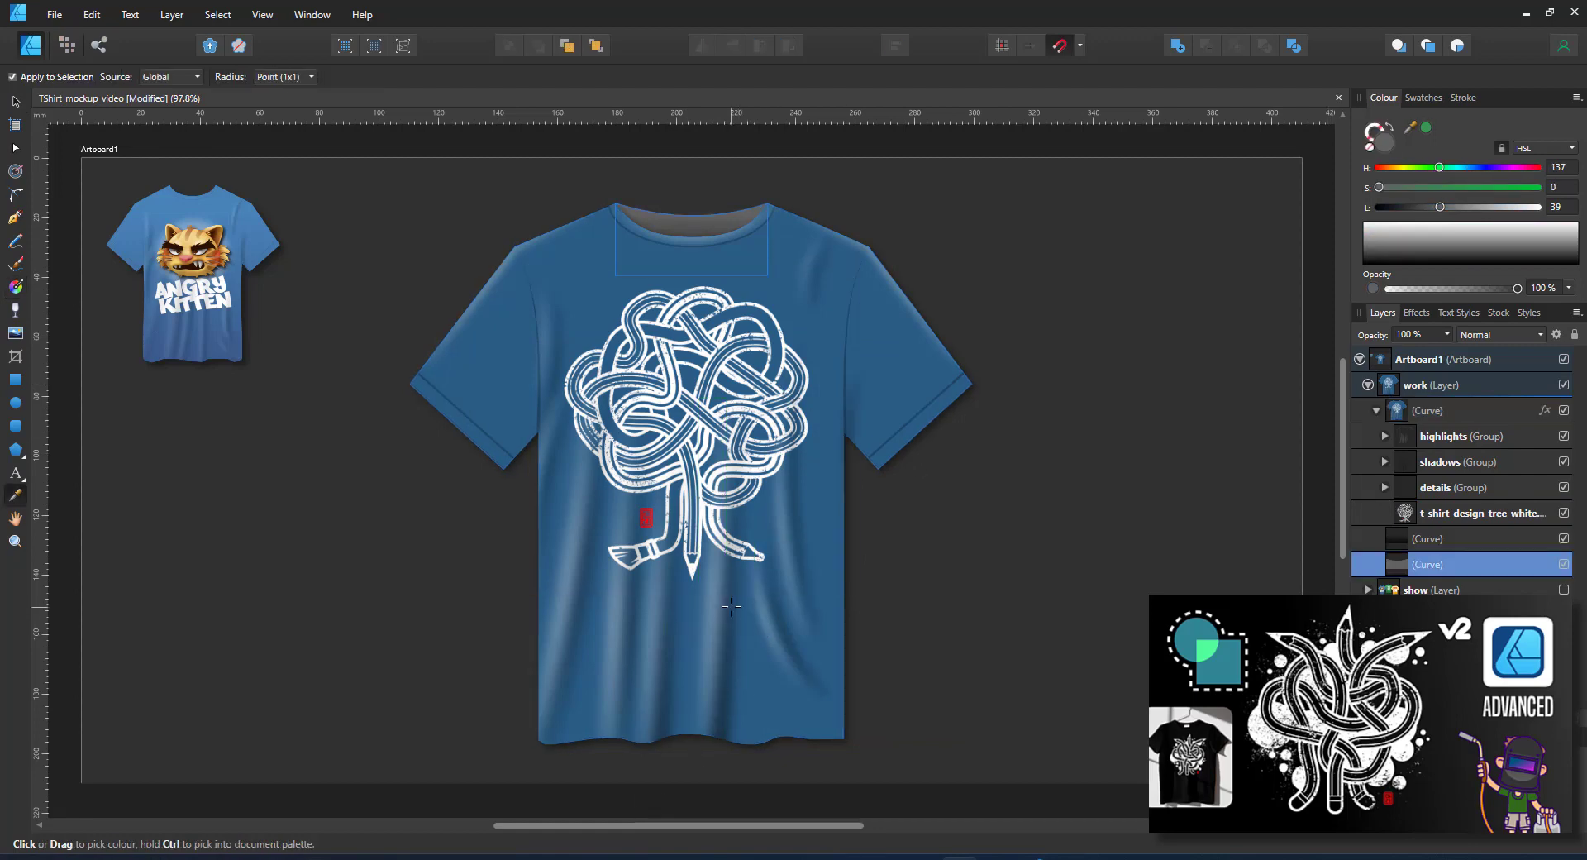
- Recolour the strokes of all curves in the shadows group, trying the sampled dark blue and ending with near-black HSL 137, 45, 2
click(1460, 438)
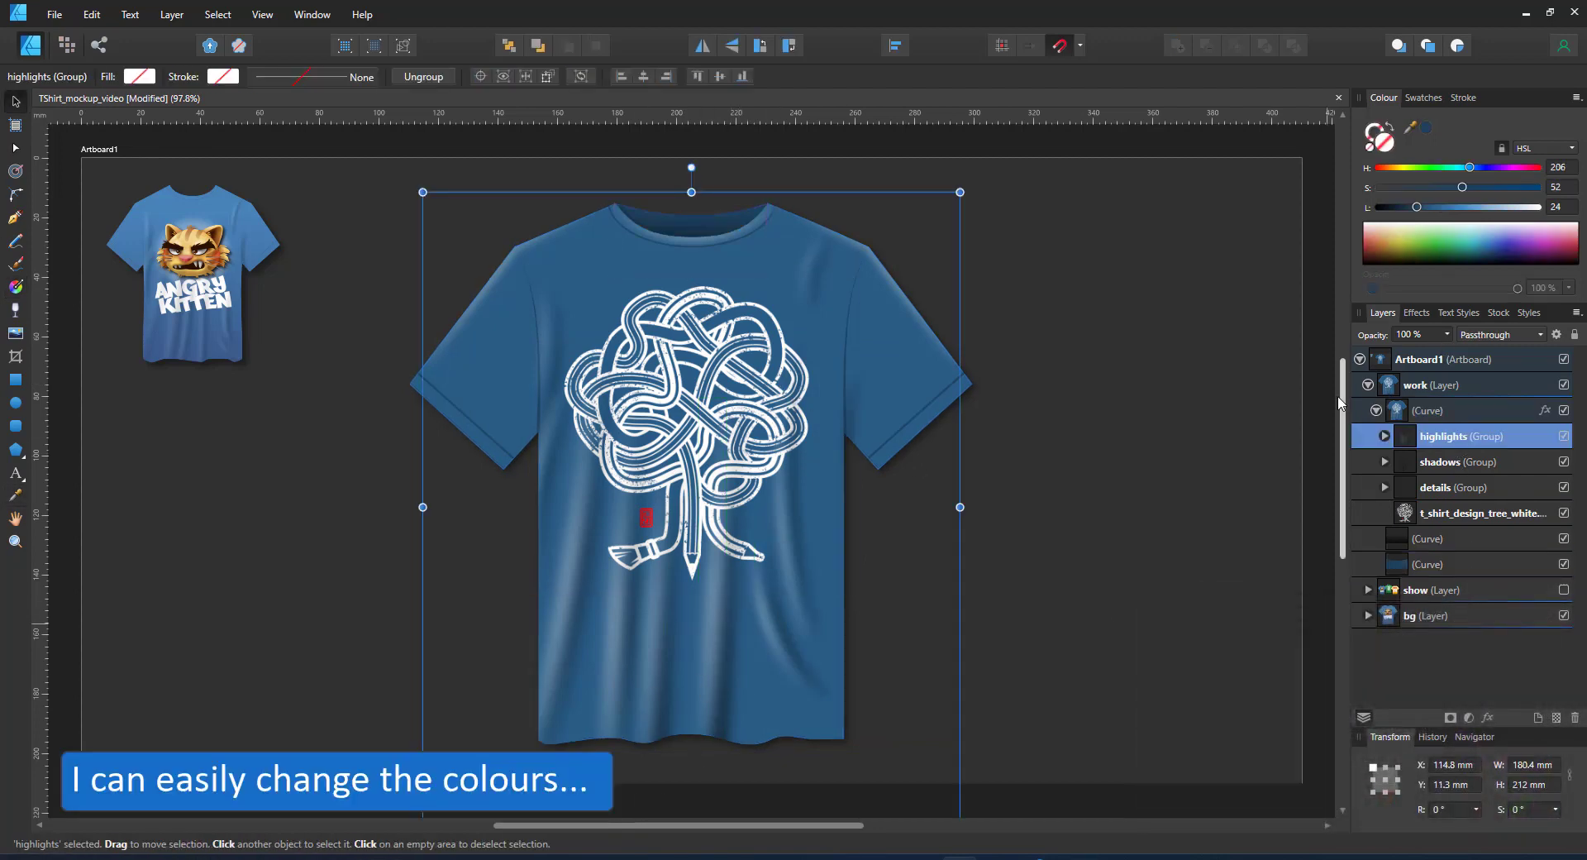
click(1443, 461)
click(1501, 334)
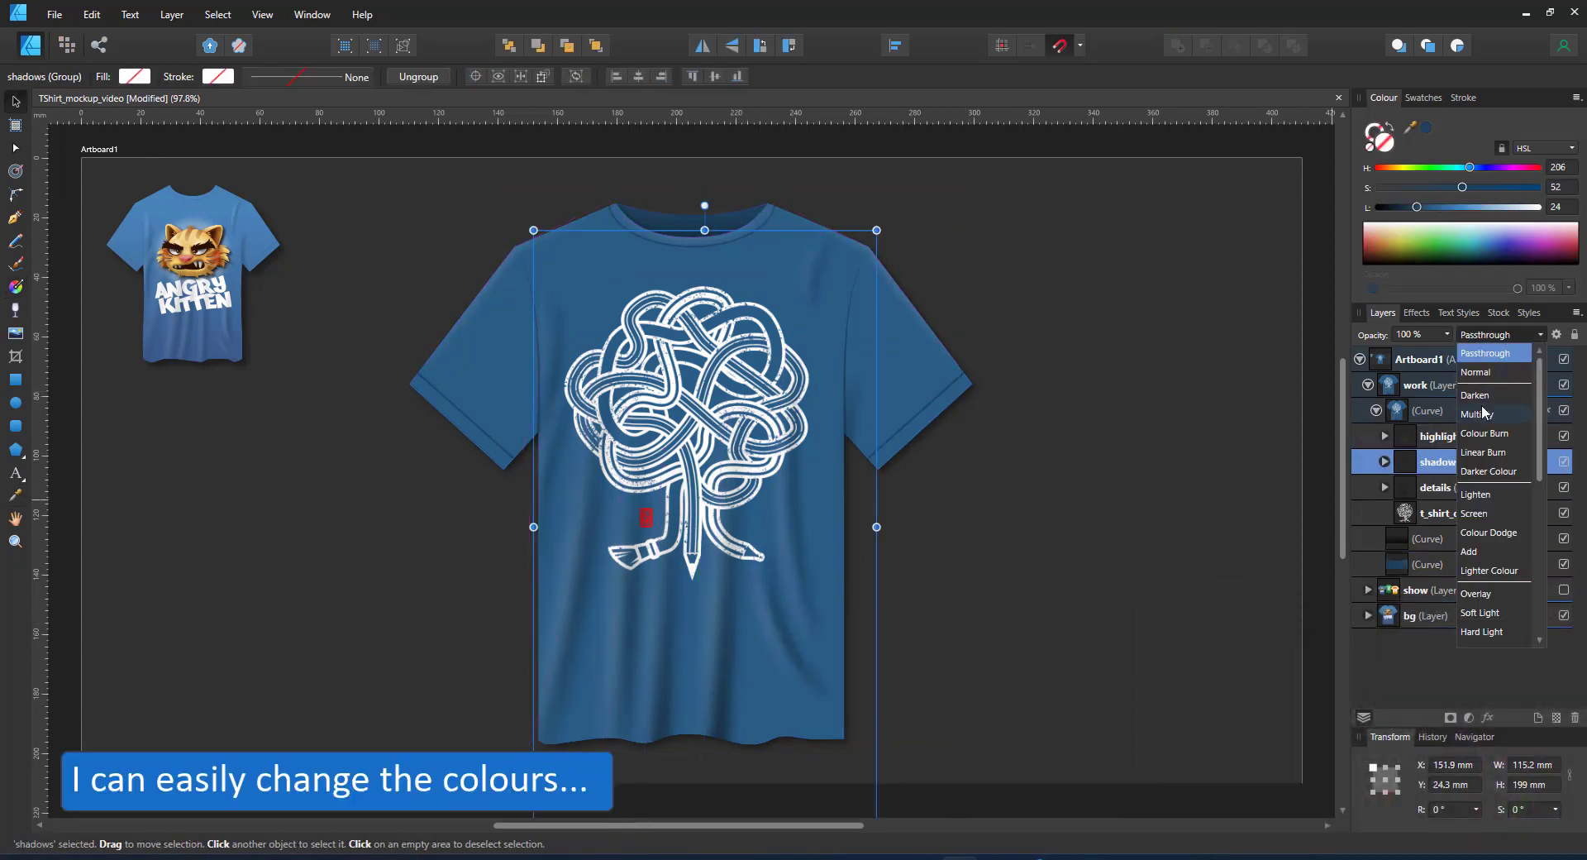
click(1384, 465)
click(1384, 462)
click(1485, 492)
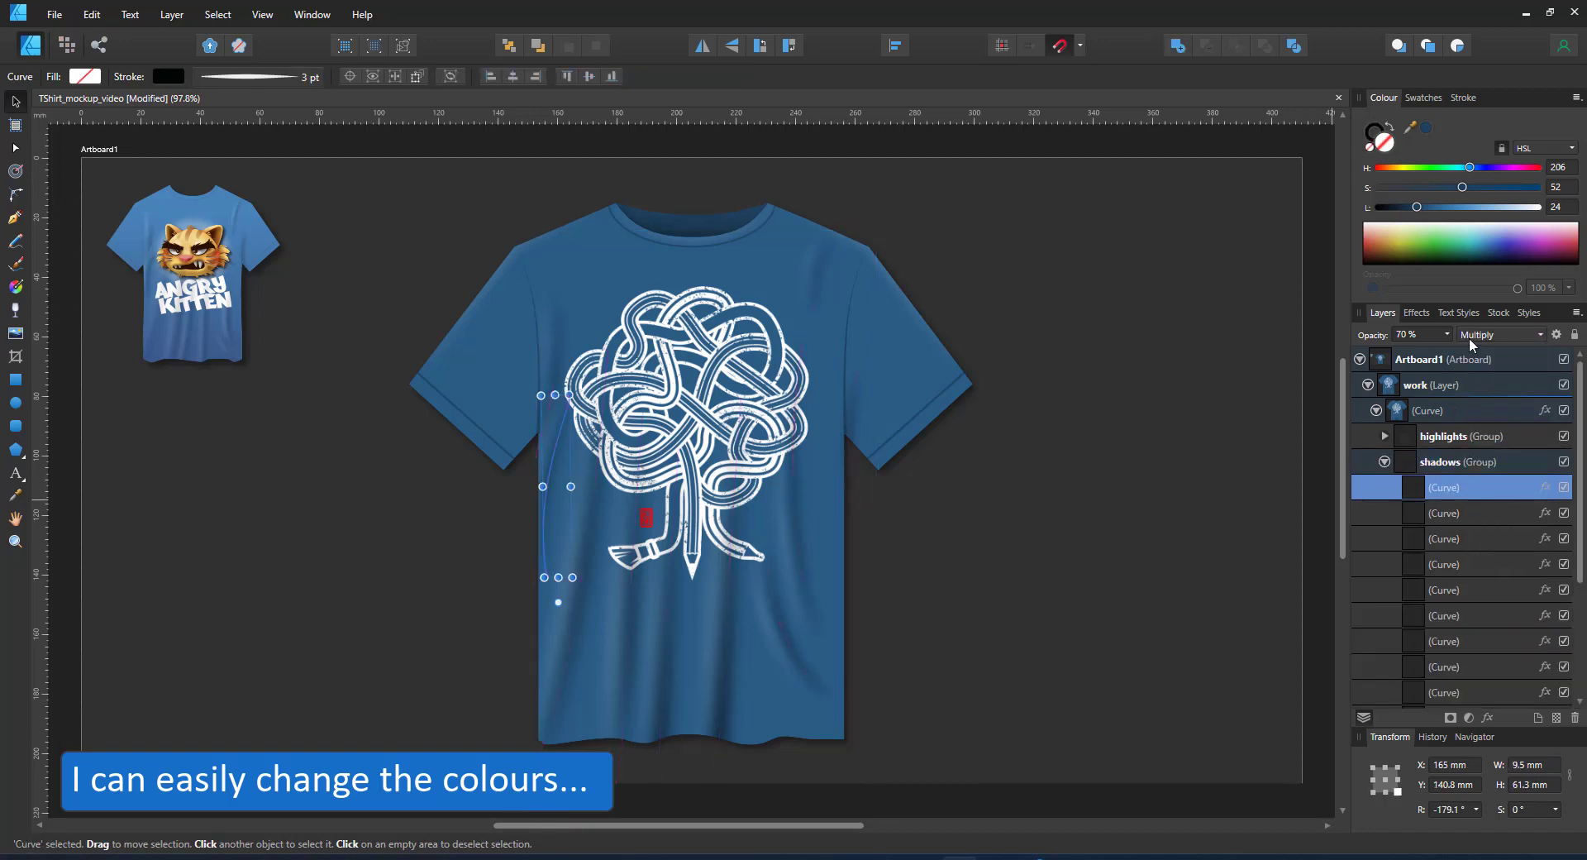
scroll(1478, 496, down, 3)
shift+click(1476, 542)
click(1376, 130)
click(1426, 128)
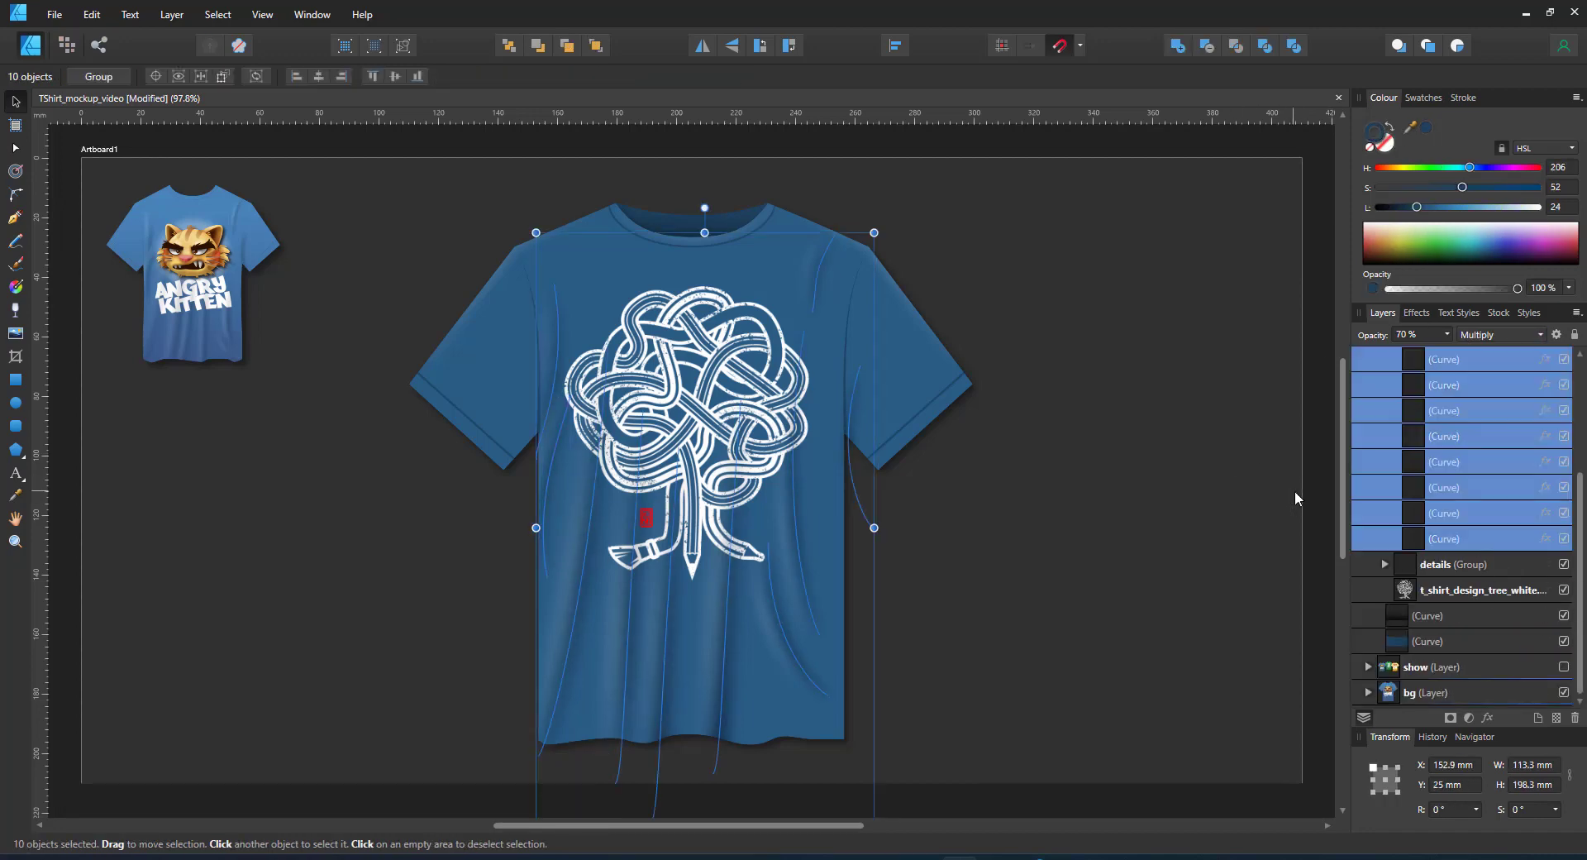
scroll(1455, 496, up, 3)
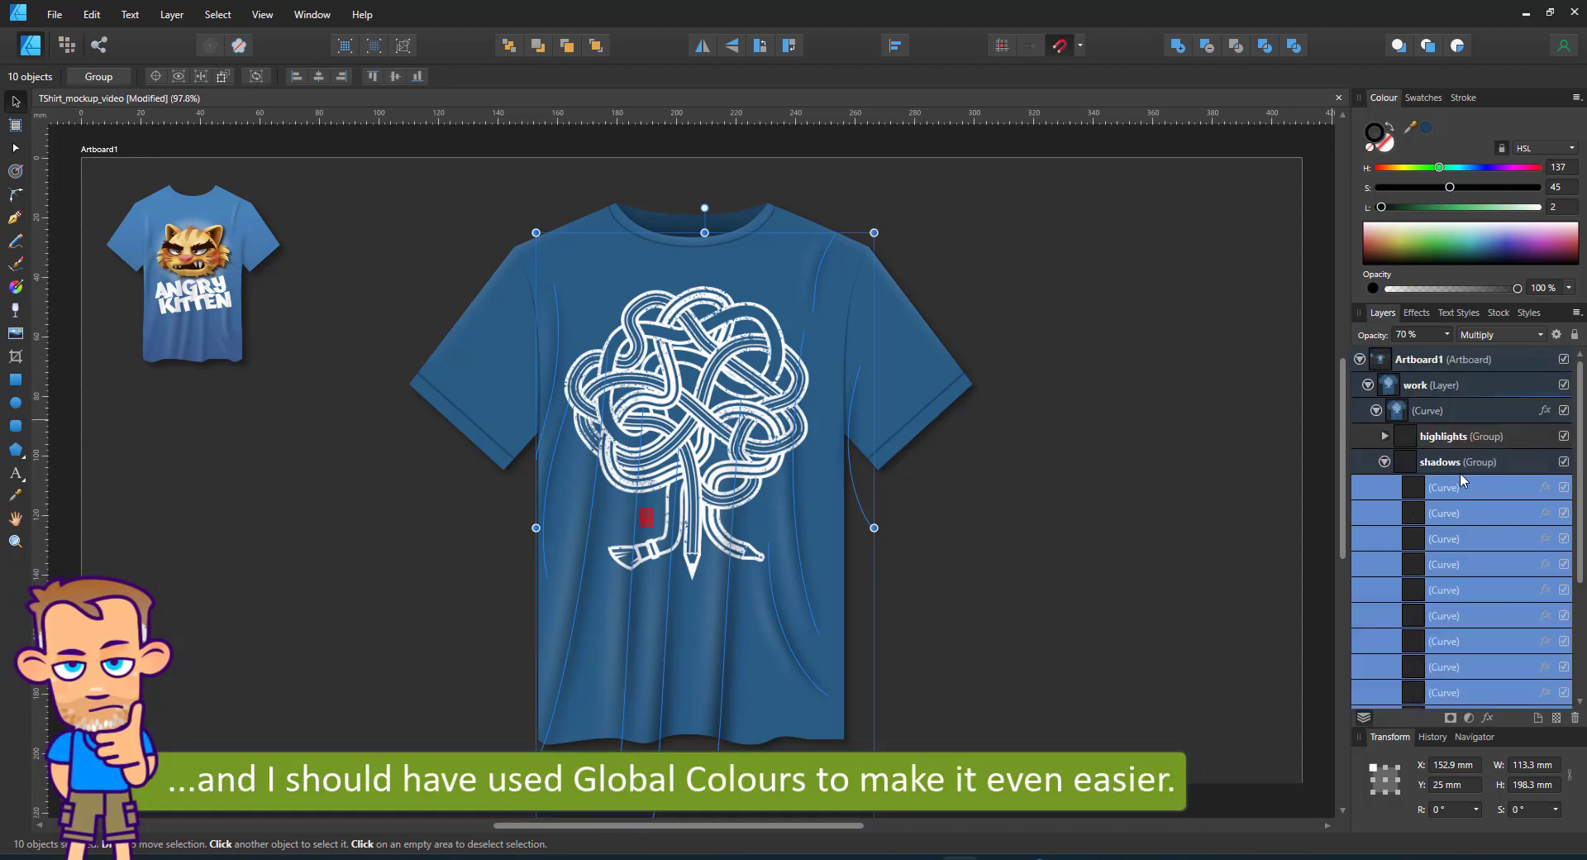
- Give the shirt body a vertical linear gradient that darkens toward the hem to HSL 206, 78, 17
click(1442, 463)
click(1480, 411)
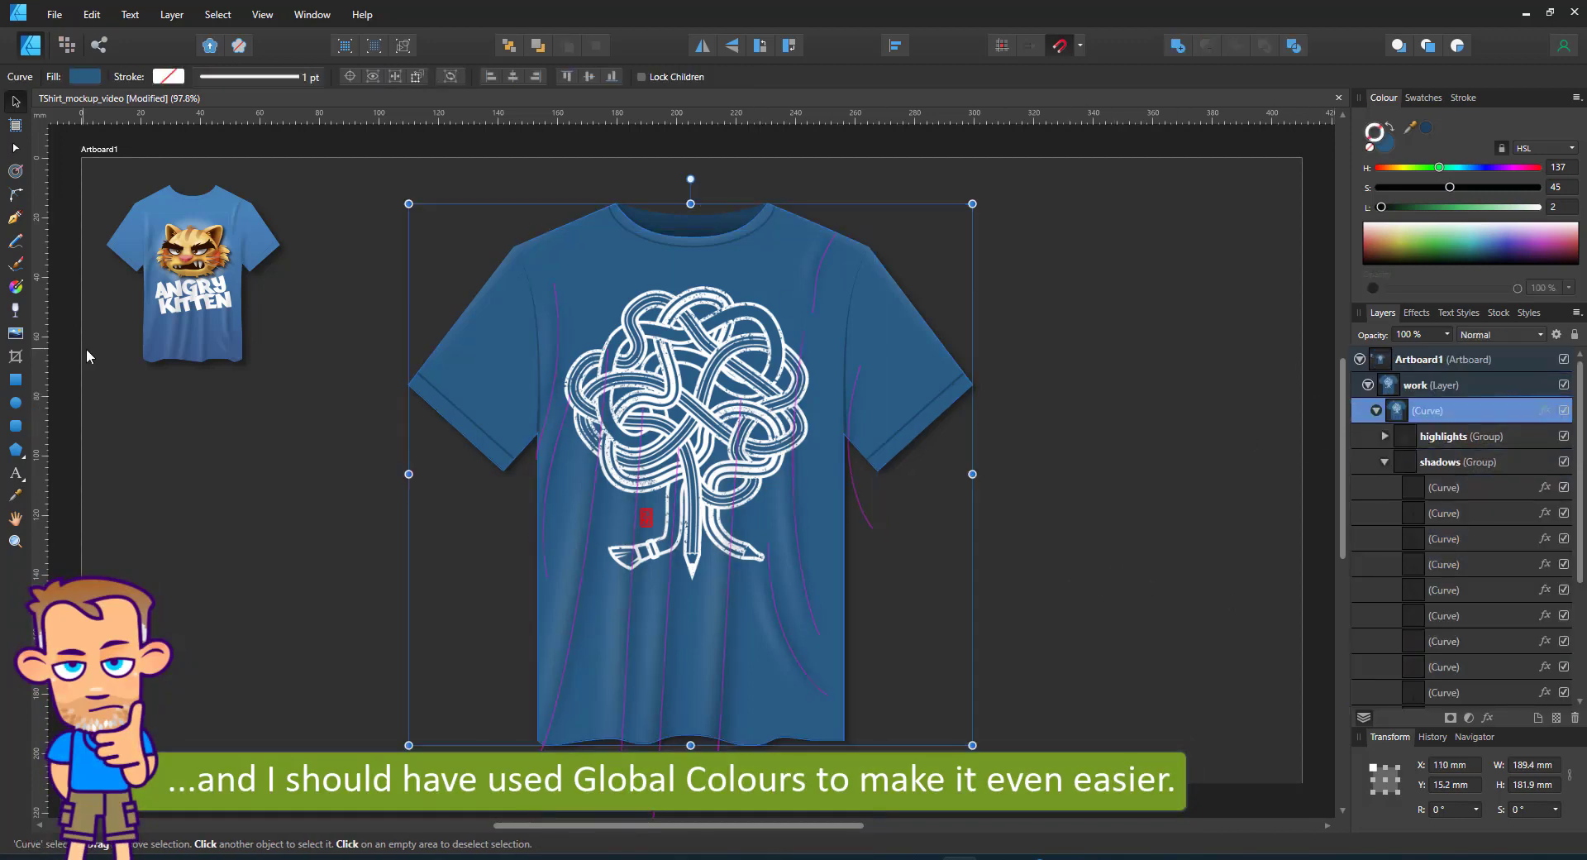
click(15, 286)
drag(675, 371, 675, 703)
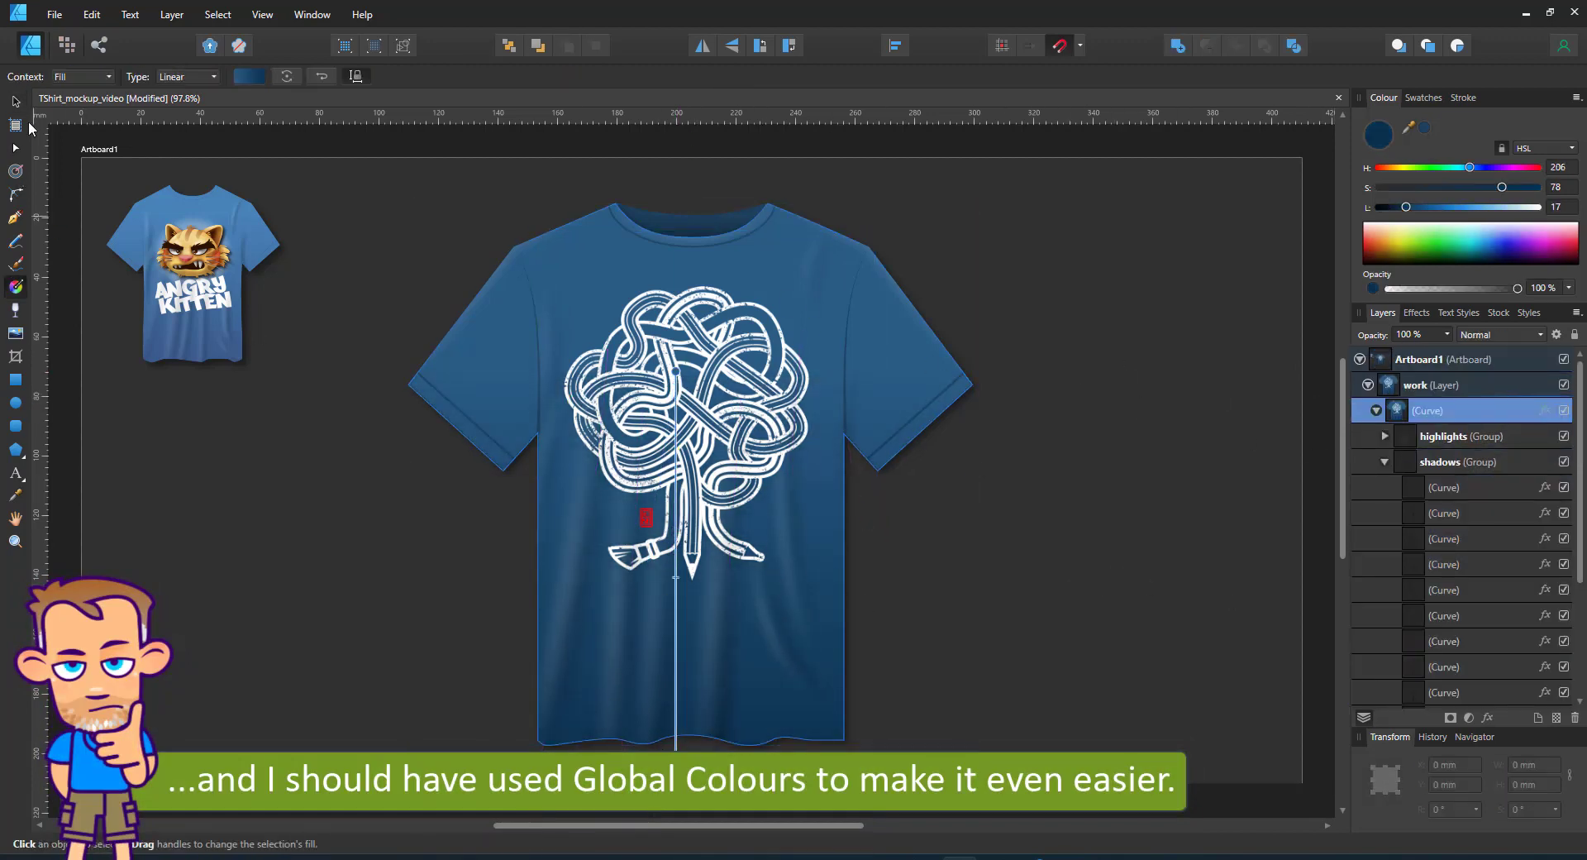
key(v)
click(1318, 543)
click(1385, 461)
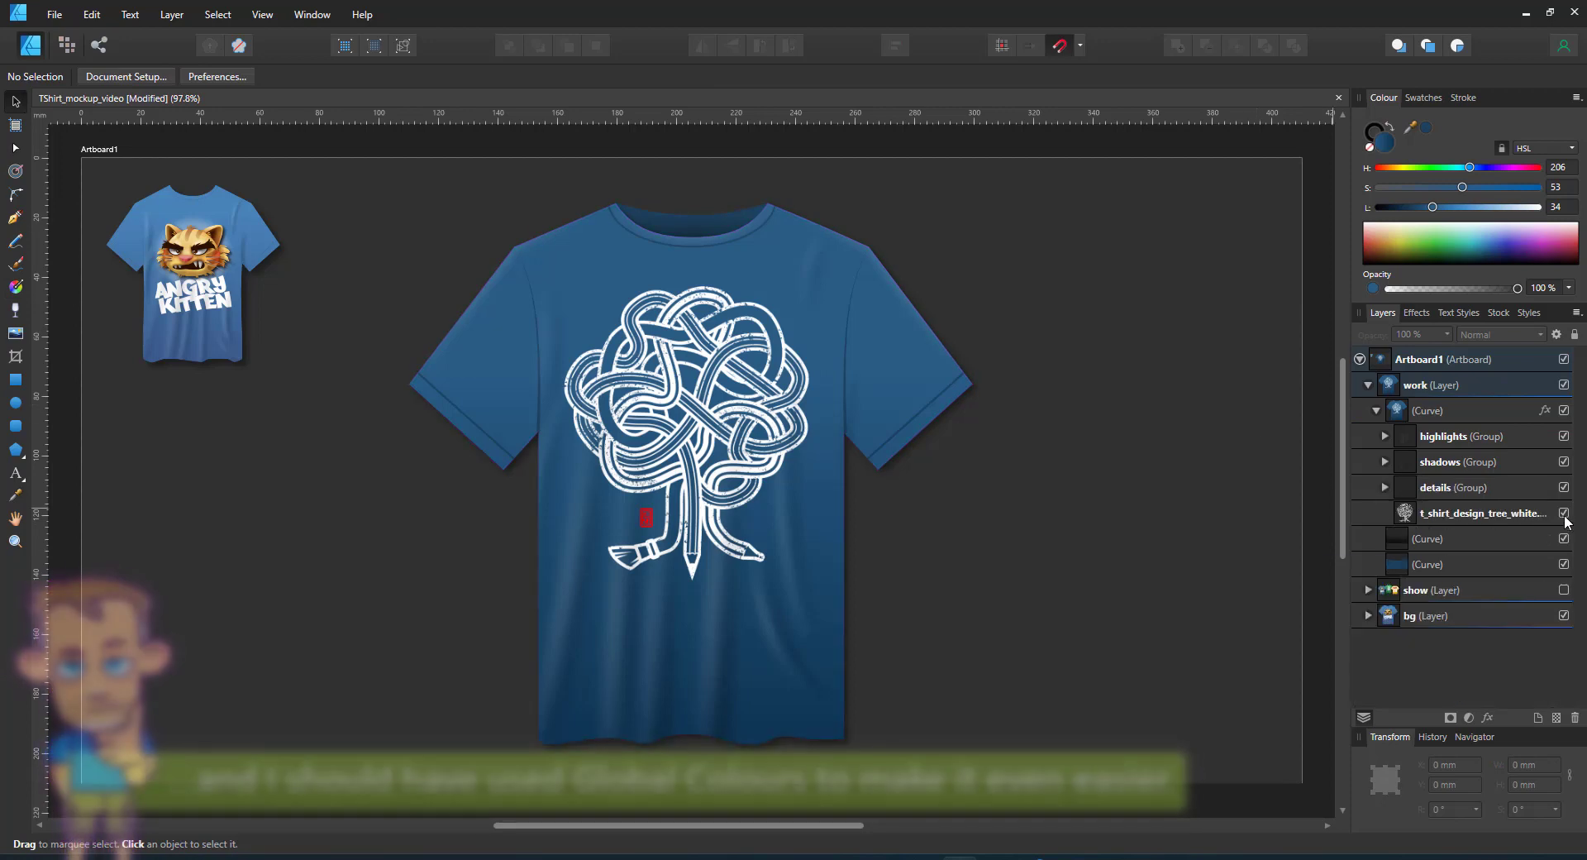
- Hide the tree design, paste blue_face_v01.png above it, scale it to about 108.5 mm wide and align it with the shirt's top
click(1563, 514)
click(1445, 514)
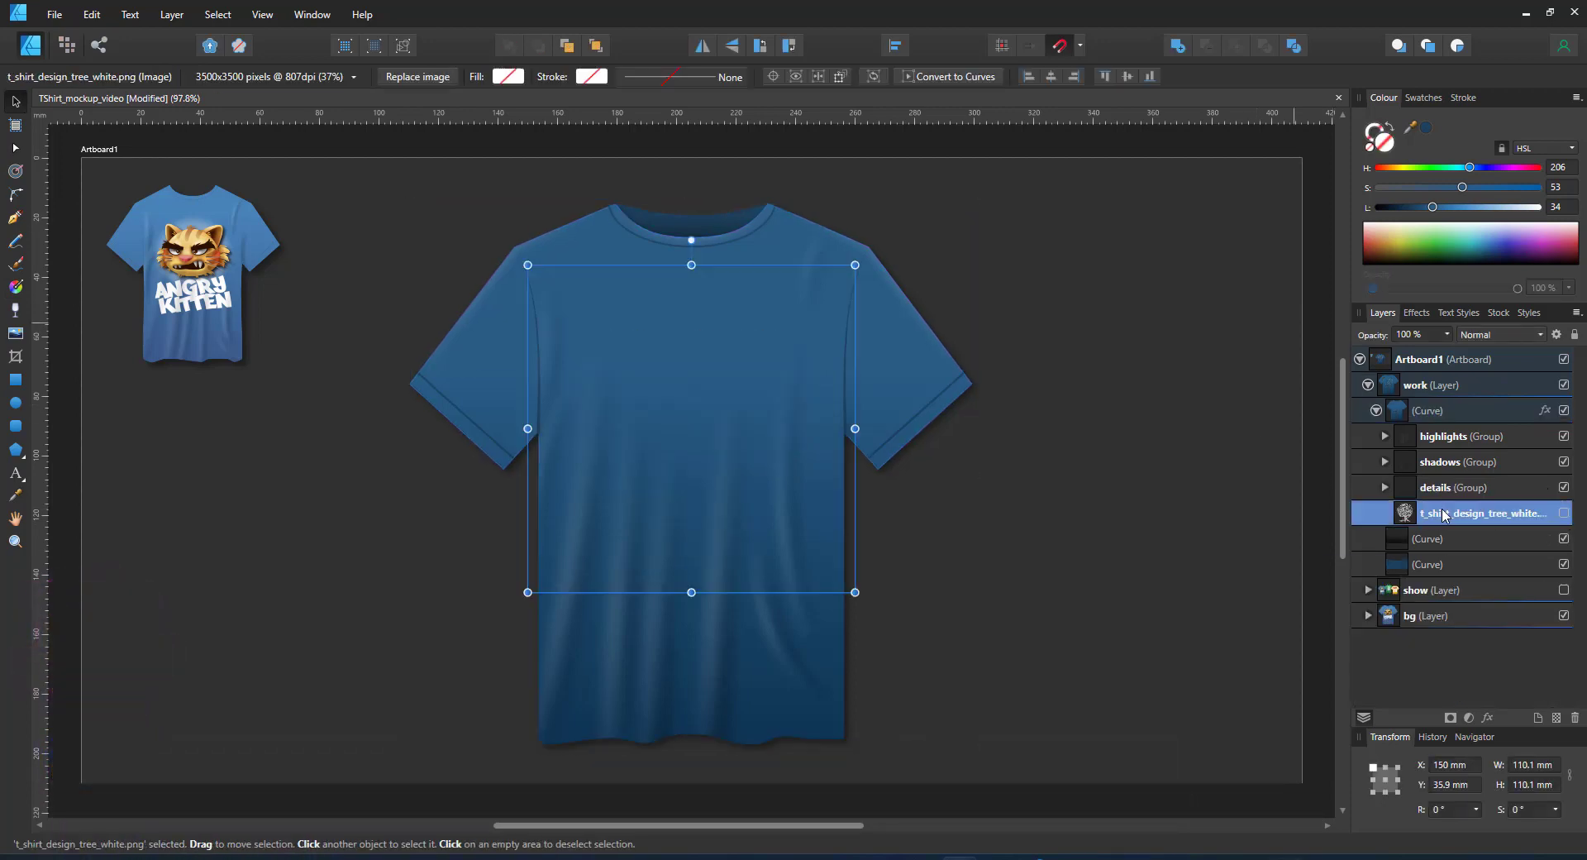
key(ctrl+v)
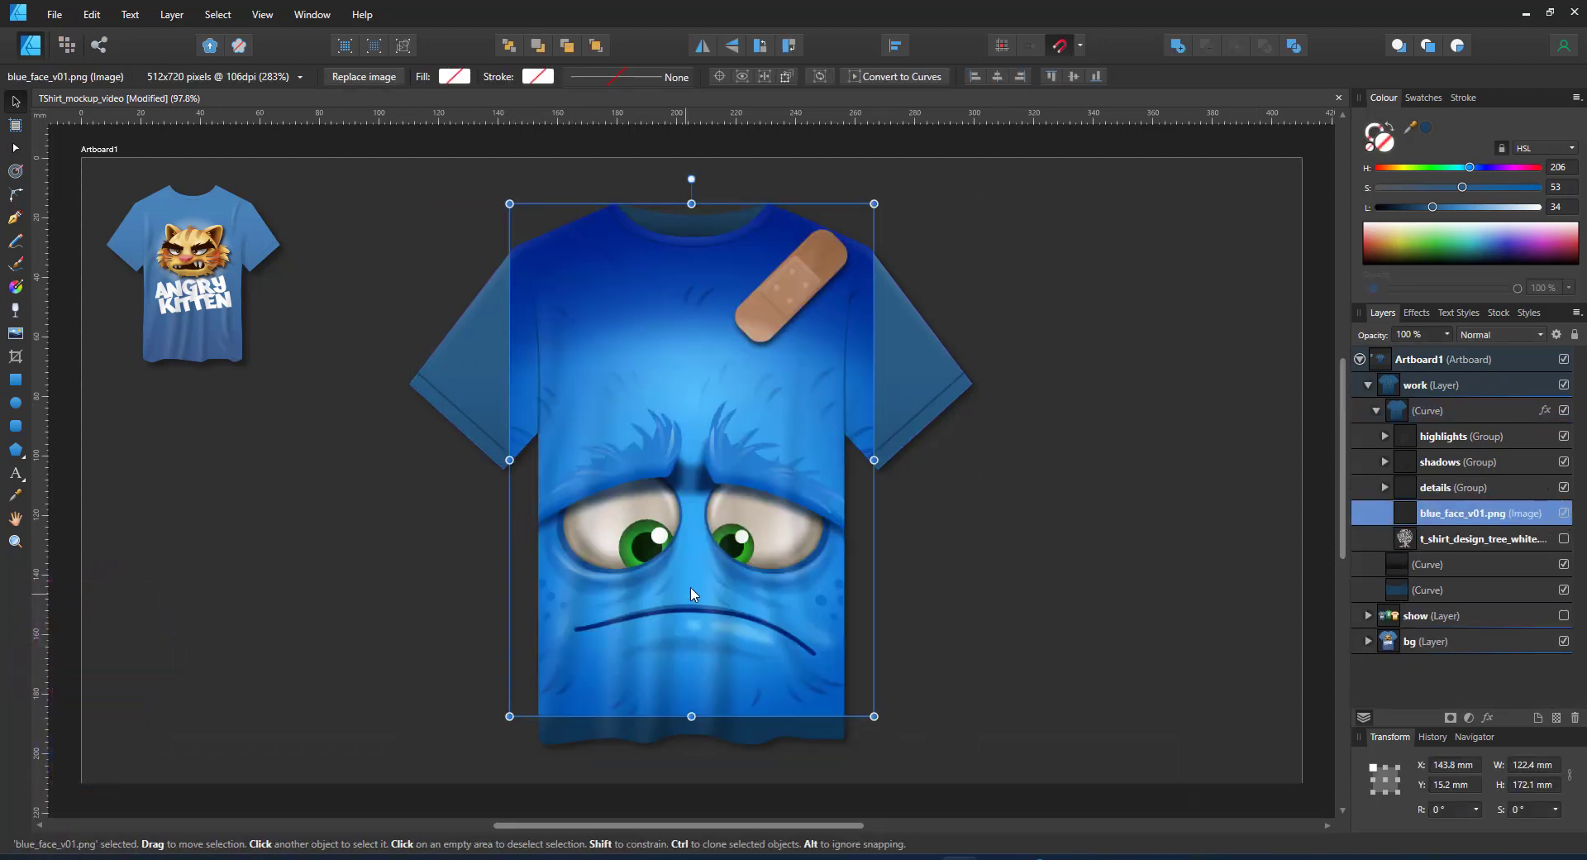
drag(867, 198, 847, 227)
drag(730, 274, 730, 245)
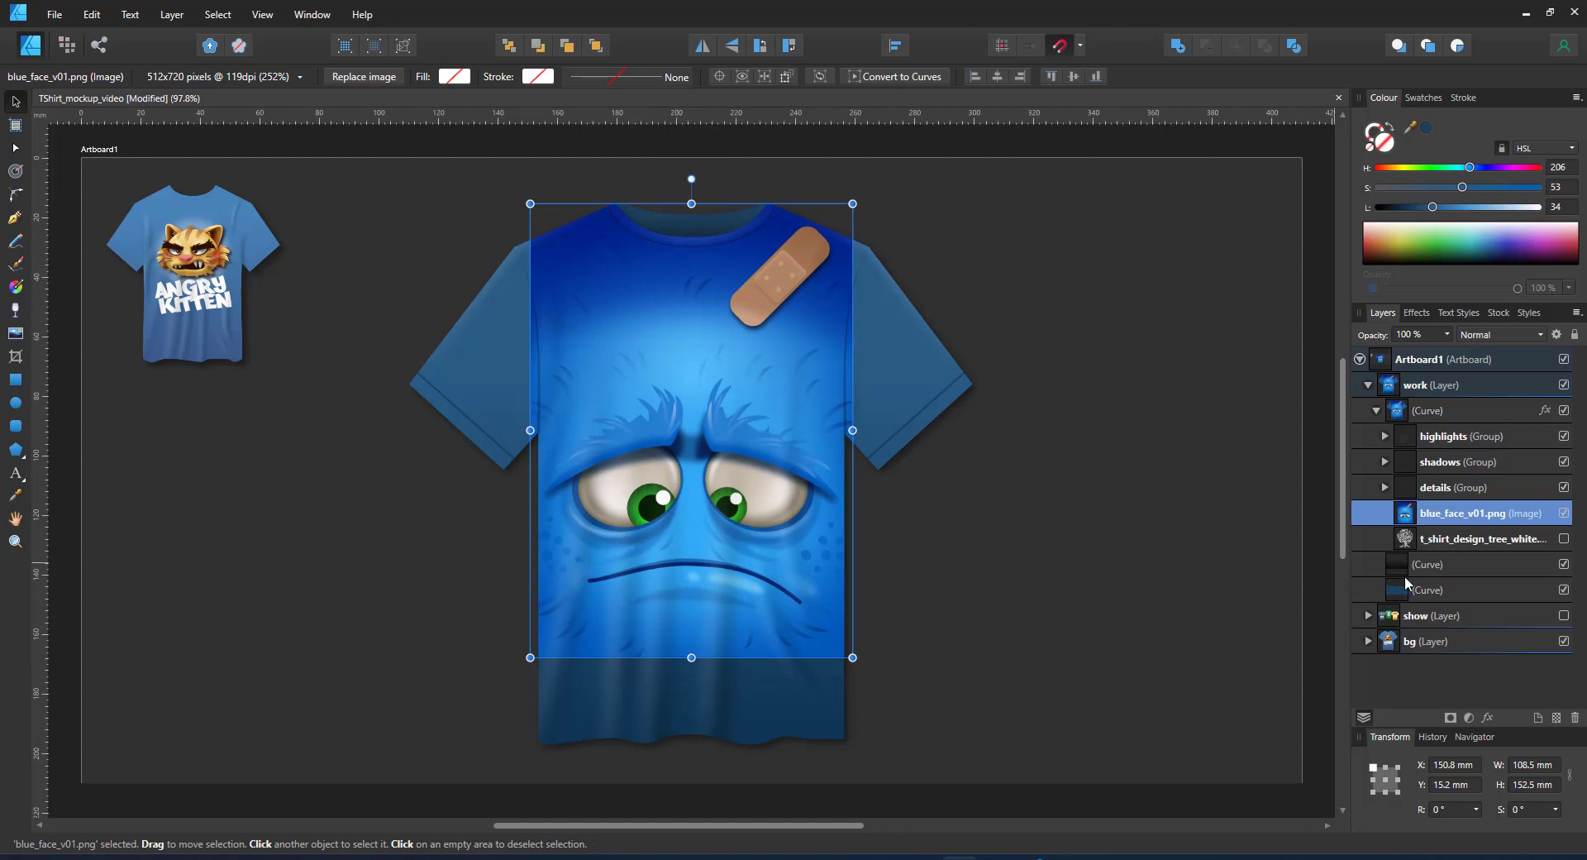
- Fill the panel behind the neckline with the dark blue sampled from the face design's upper area, HSL 226, 100, 27
click(1420, 590)
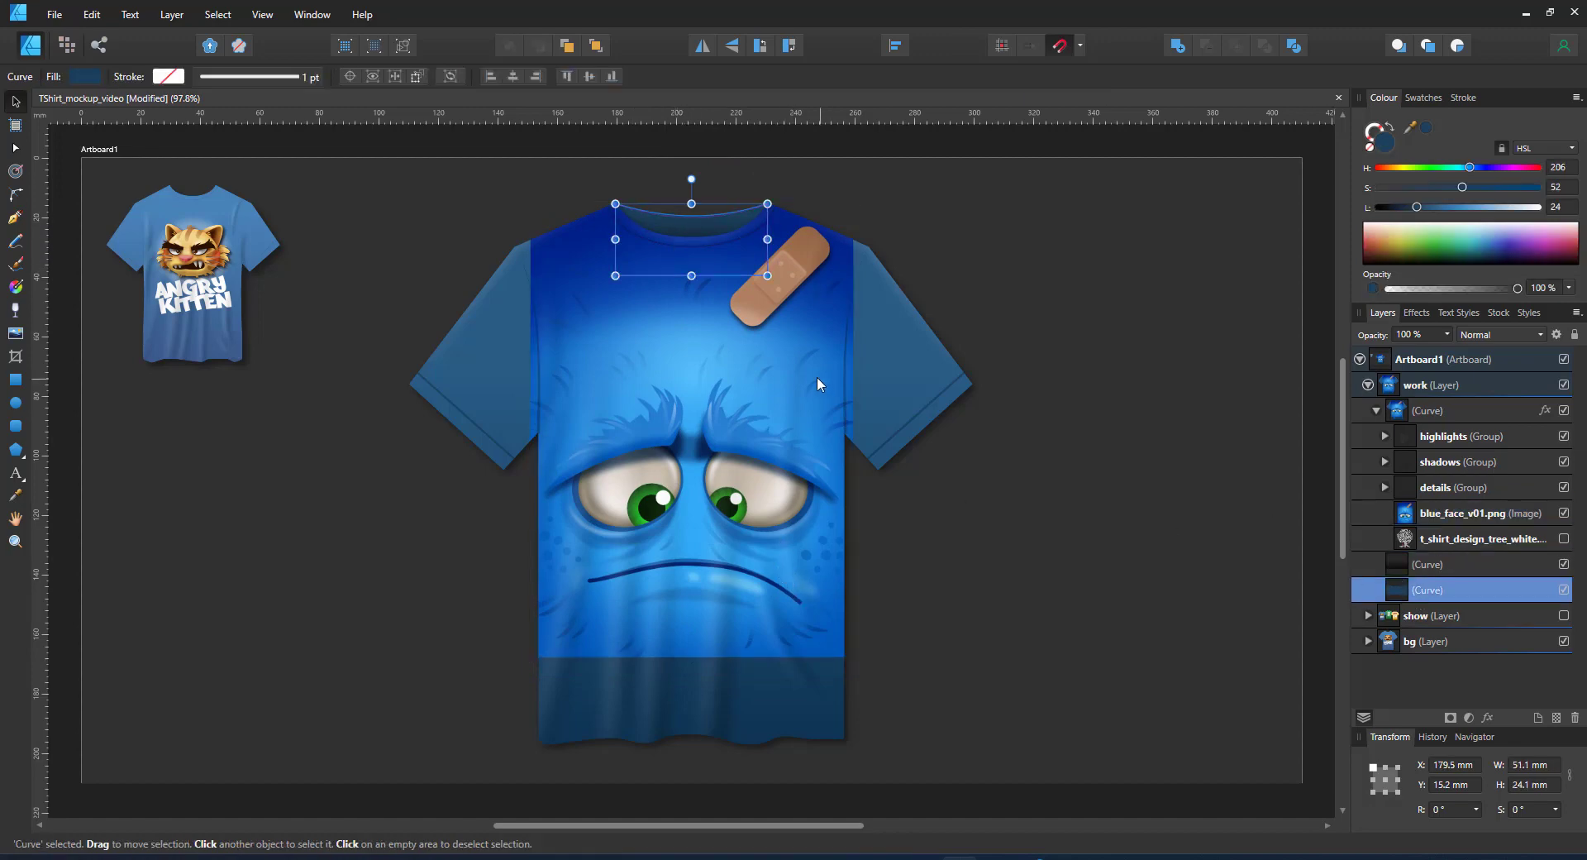
key(i)
click(788, 233)
click(17, 102)
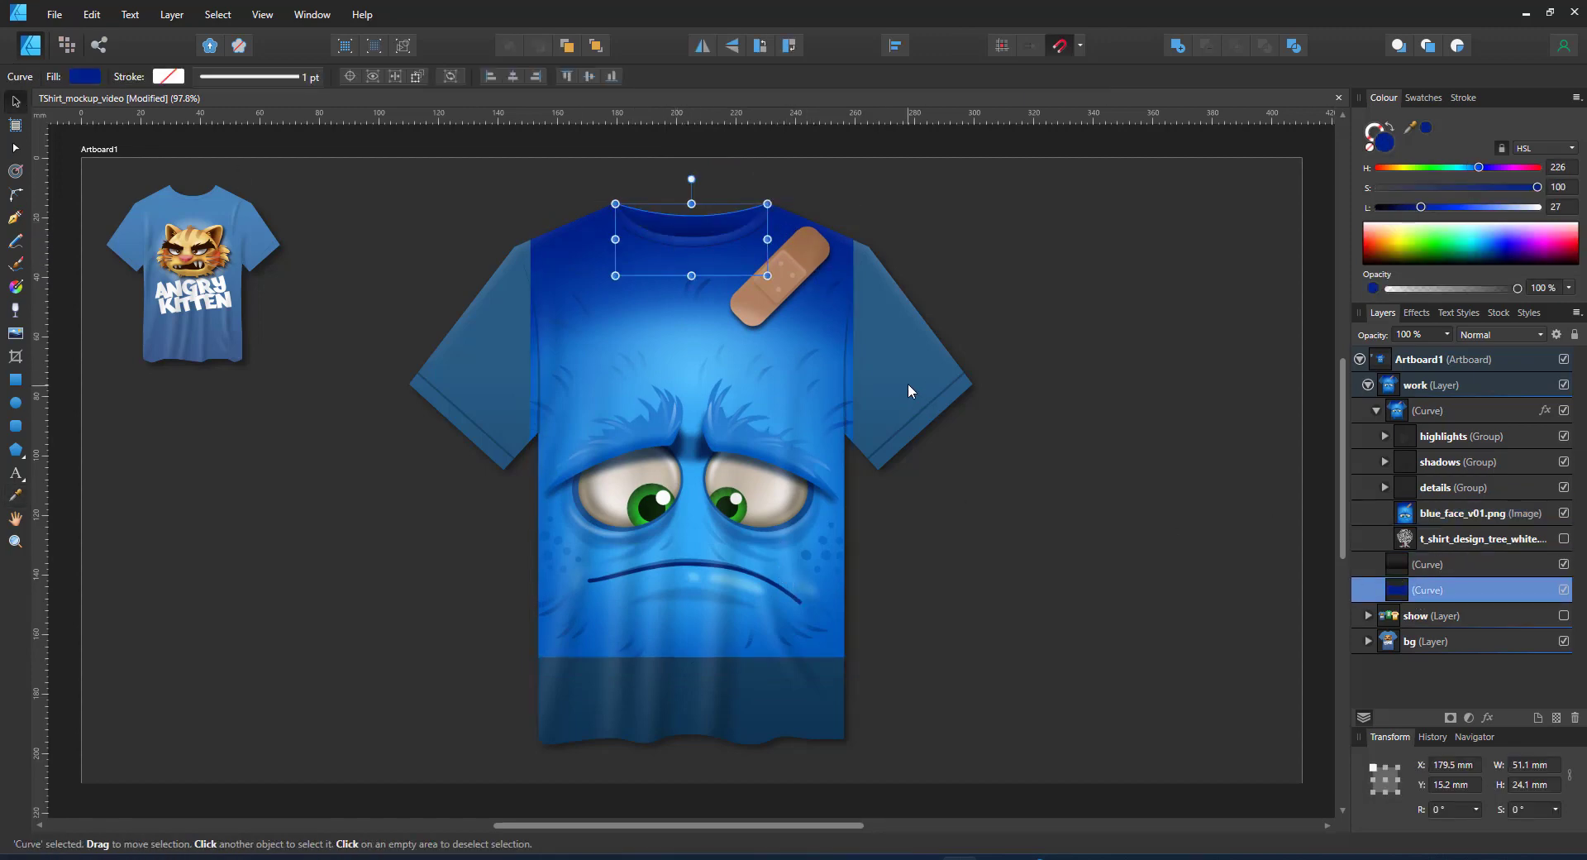
- Move the start of the shirt's gradient up to the chest and colour it dark blue HSL 226, 100, 27
click(907, 372)
click(16, 286)
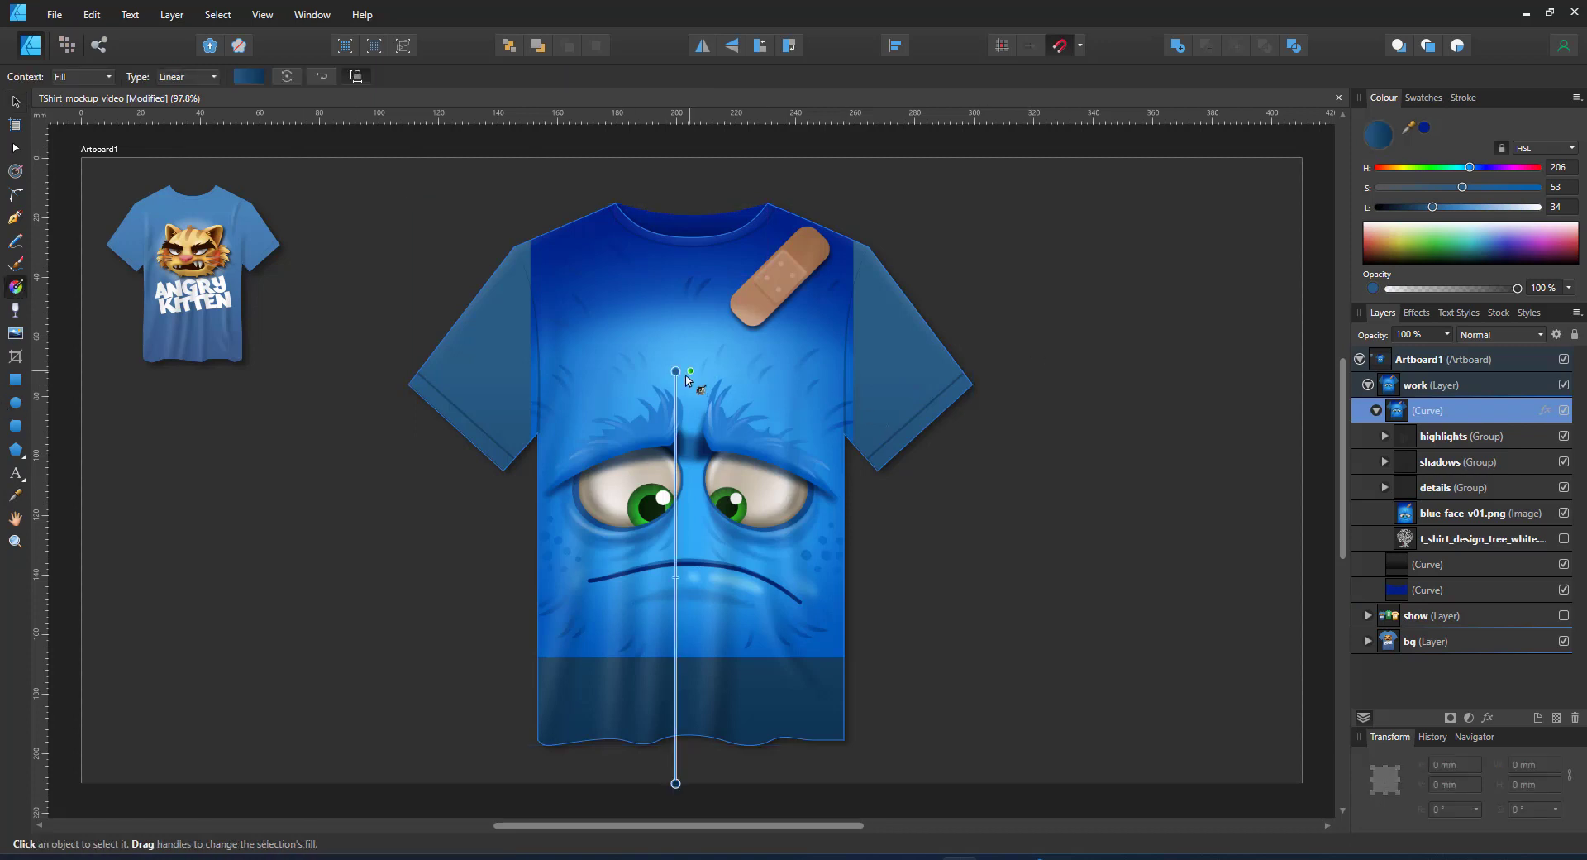
drag(676, 371, 675, 275)
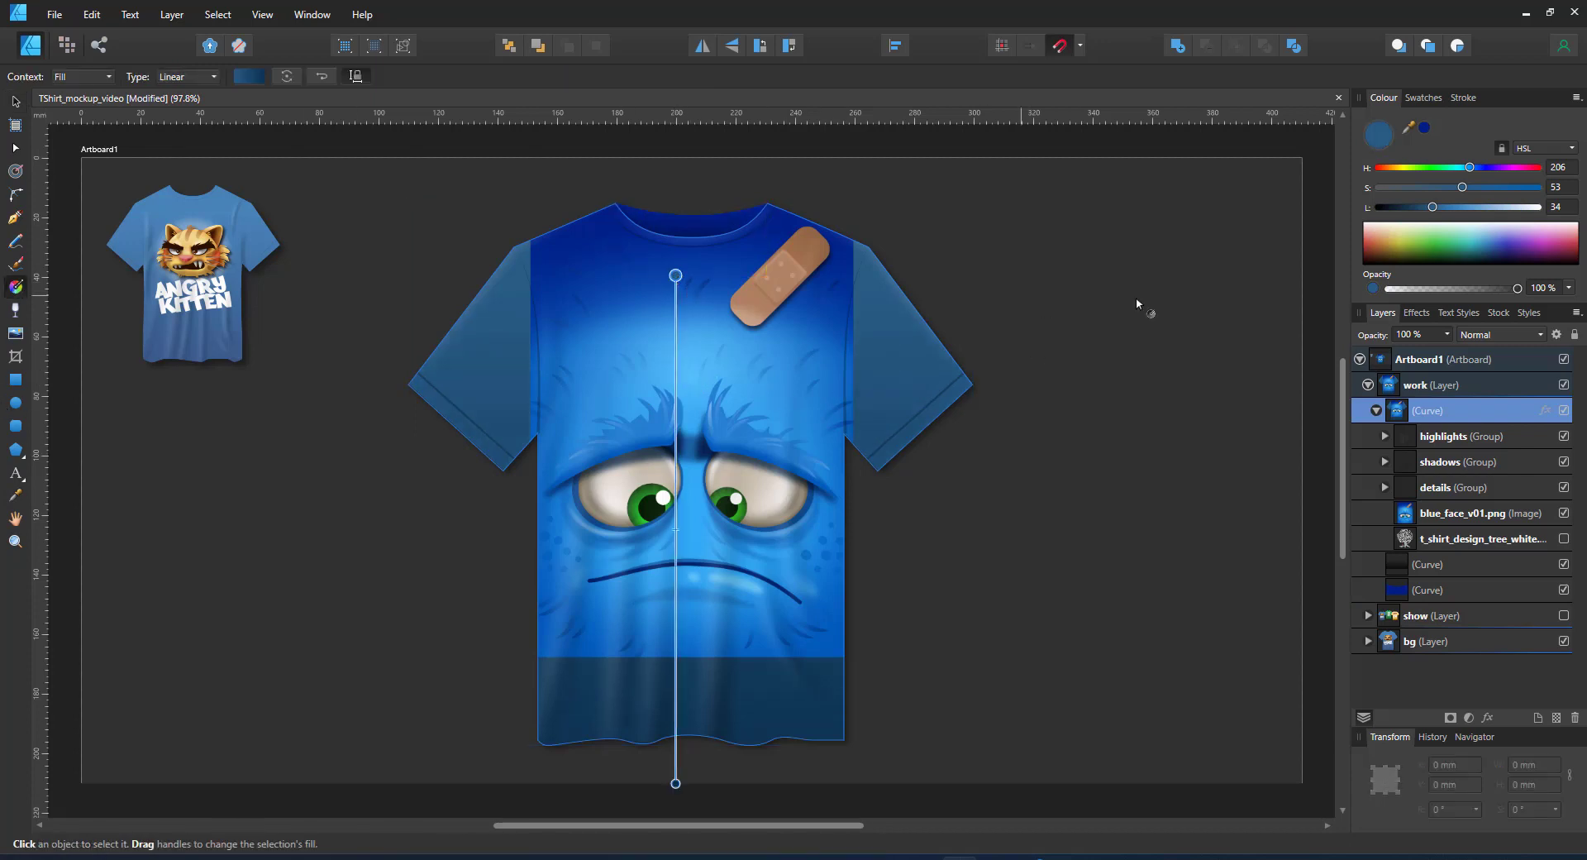
click(1421, 130)
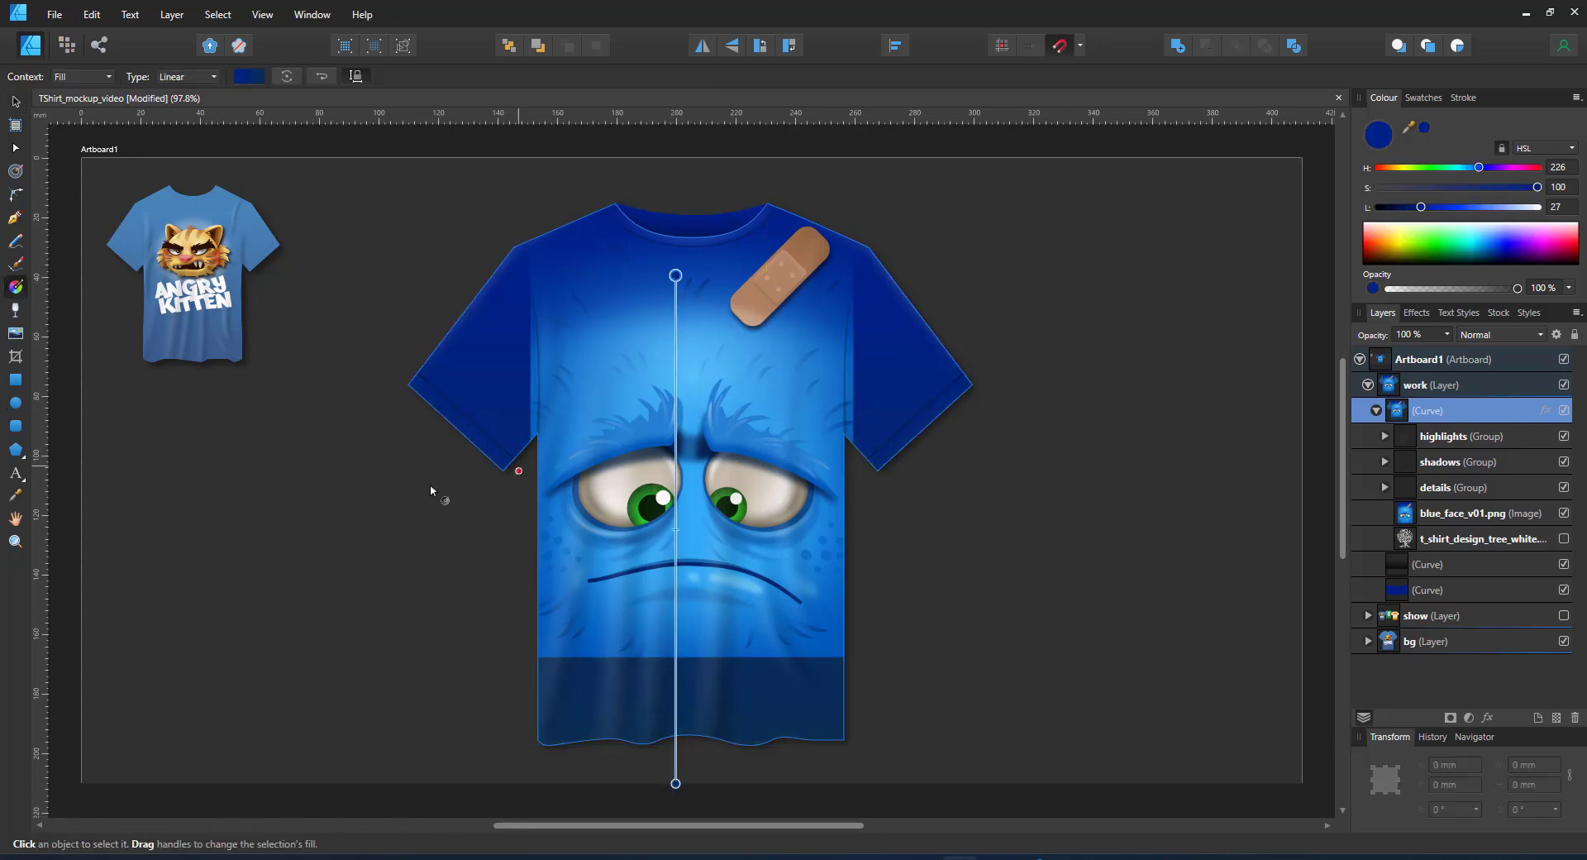
- Colour the end of the shirt's gradient with blue sampled from the design's lower edge and pull it up to the hem
click(675, 782)
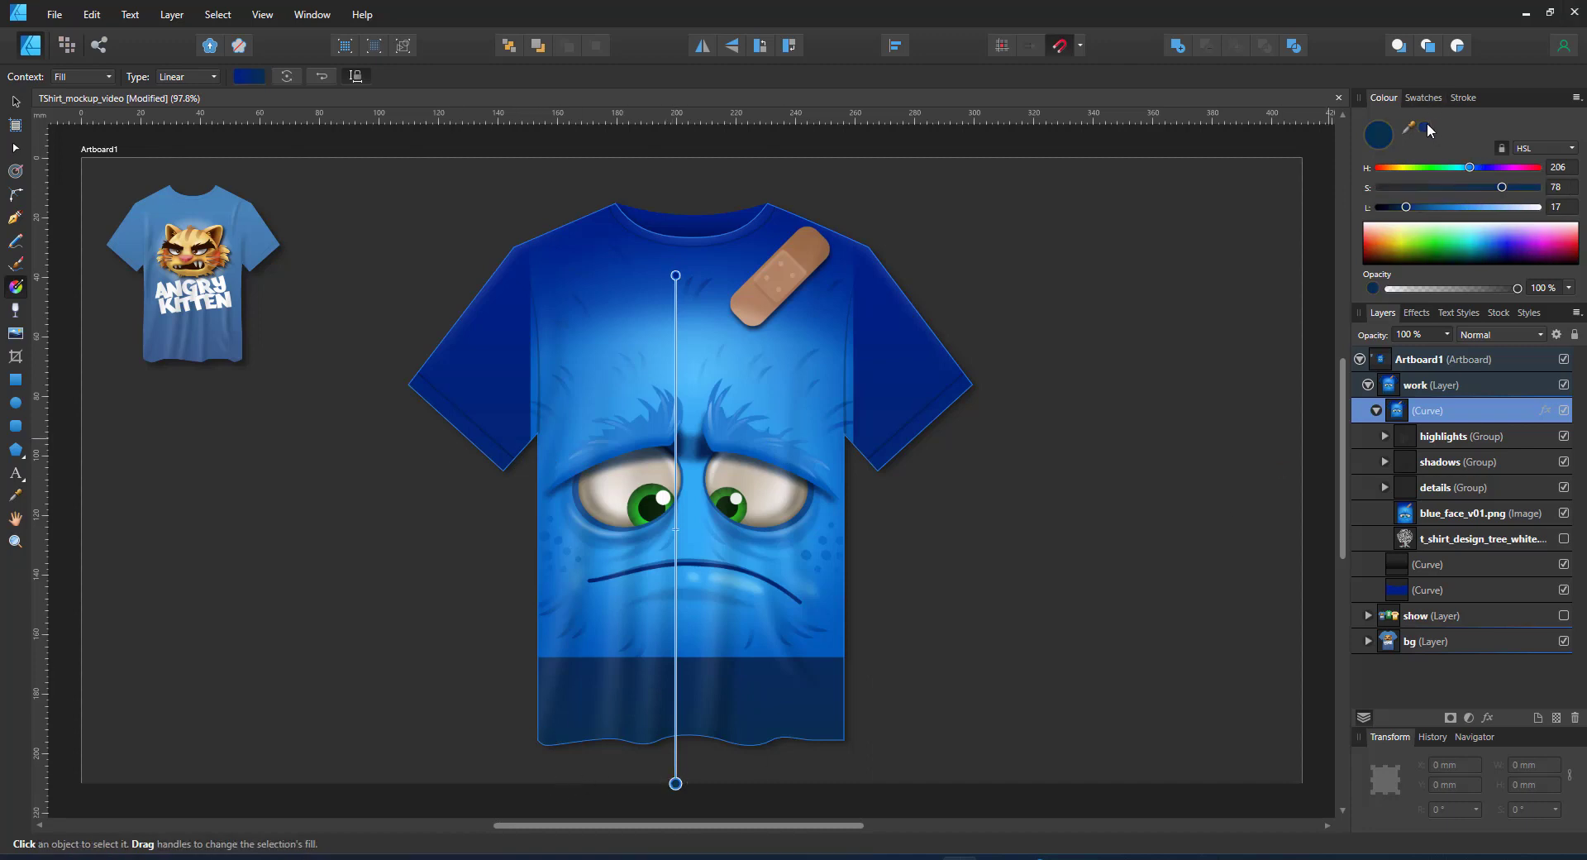
drag(1423, 128, 715, 657)
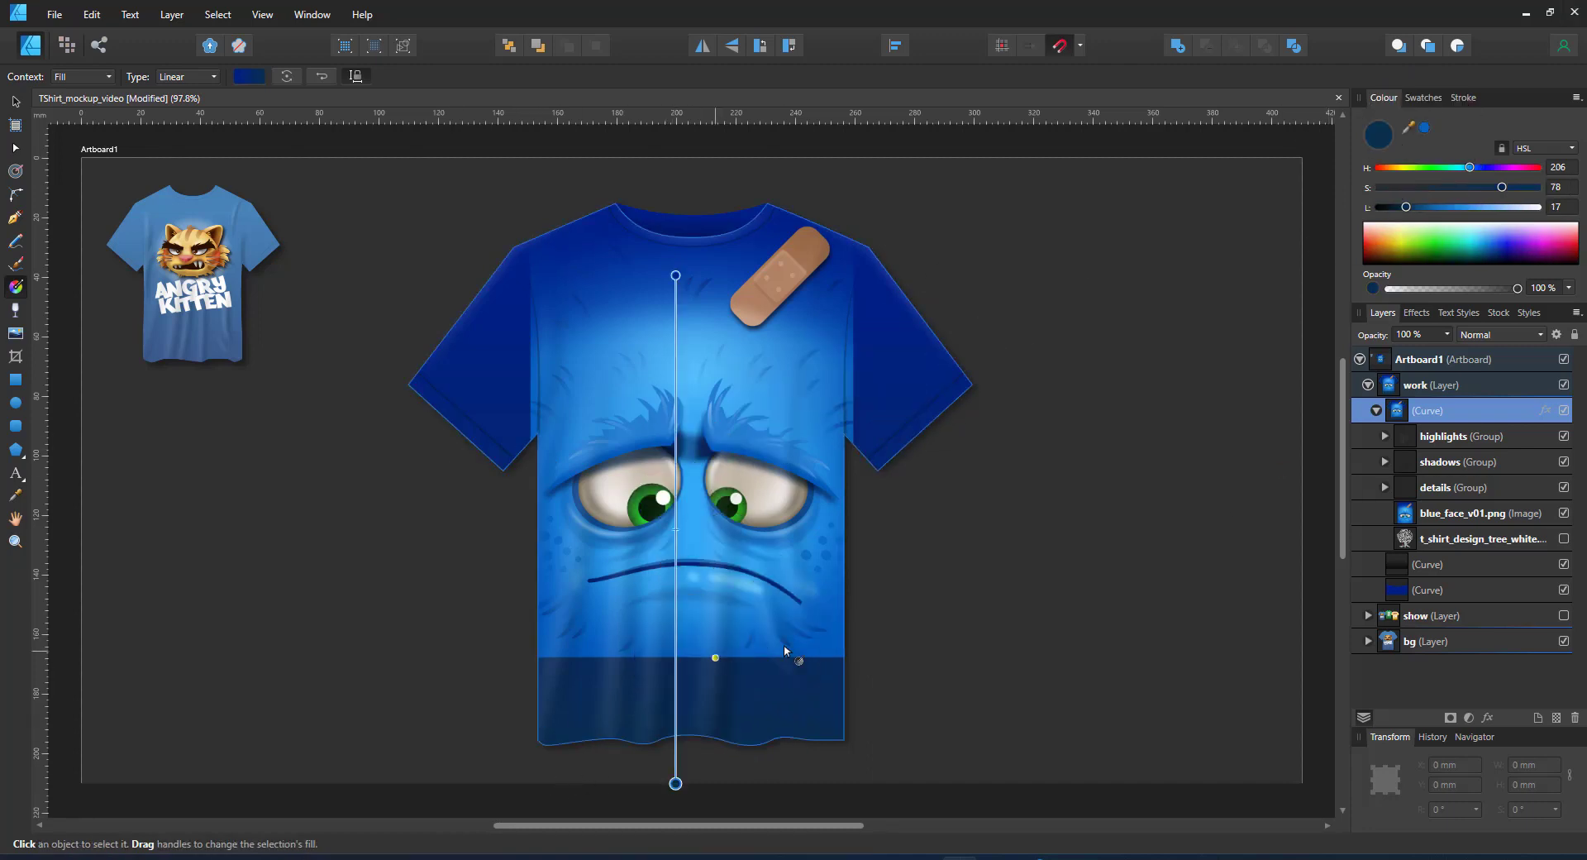
click(1422, 130)
drag(676, 783, 675, 727)
- Fade the lower edge of the blue face image with a short vertical linear transparency gradient
click(1437, 519)
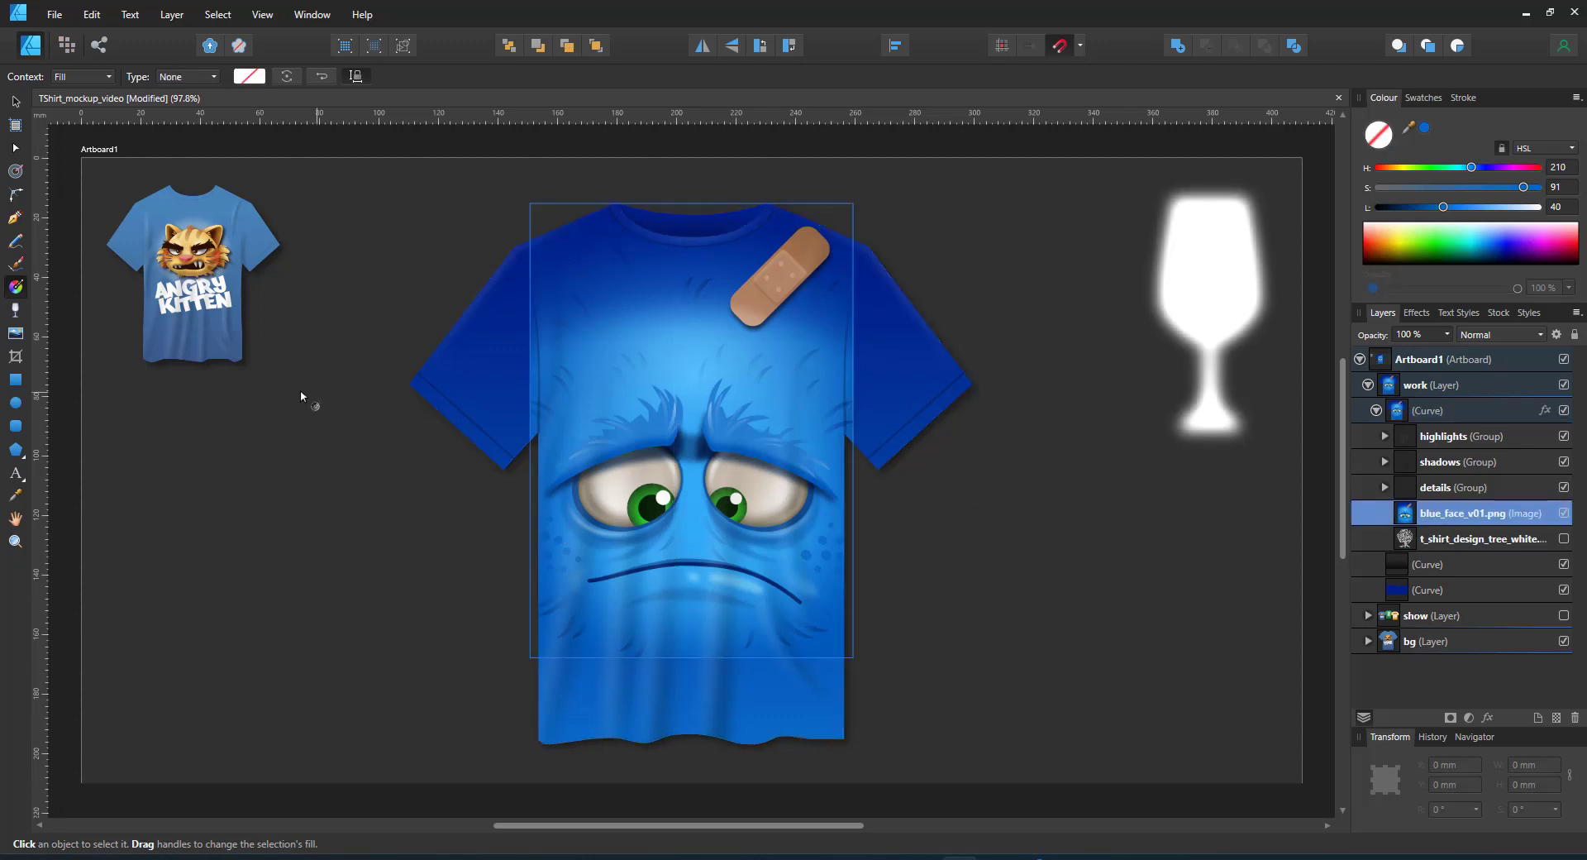
click(15, 309)
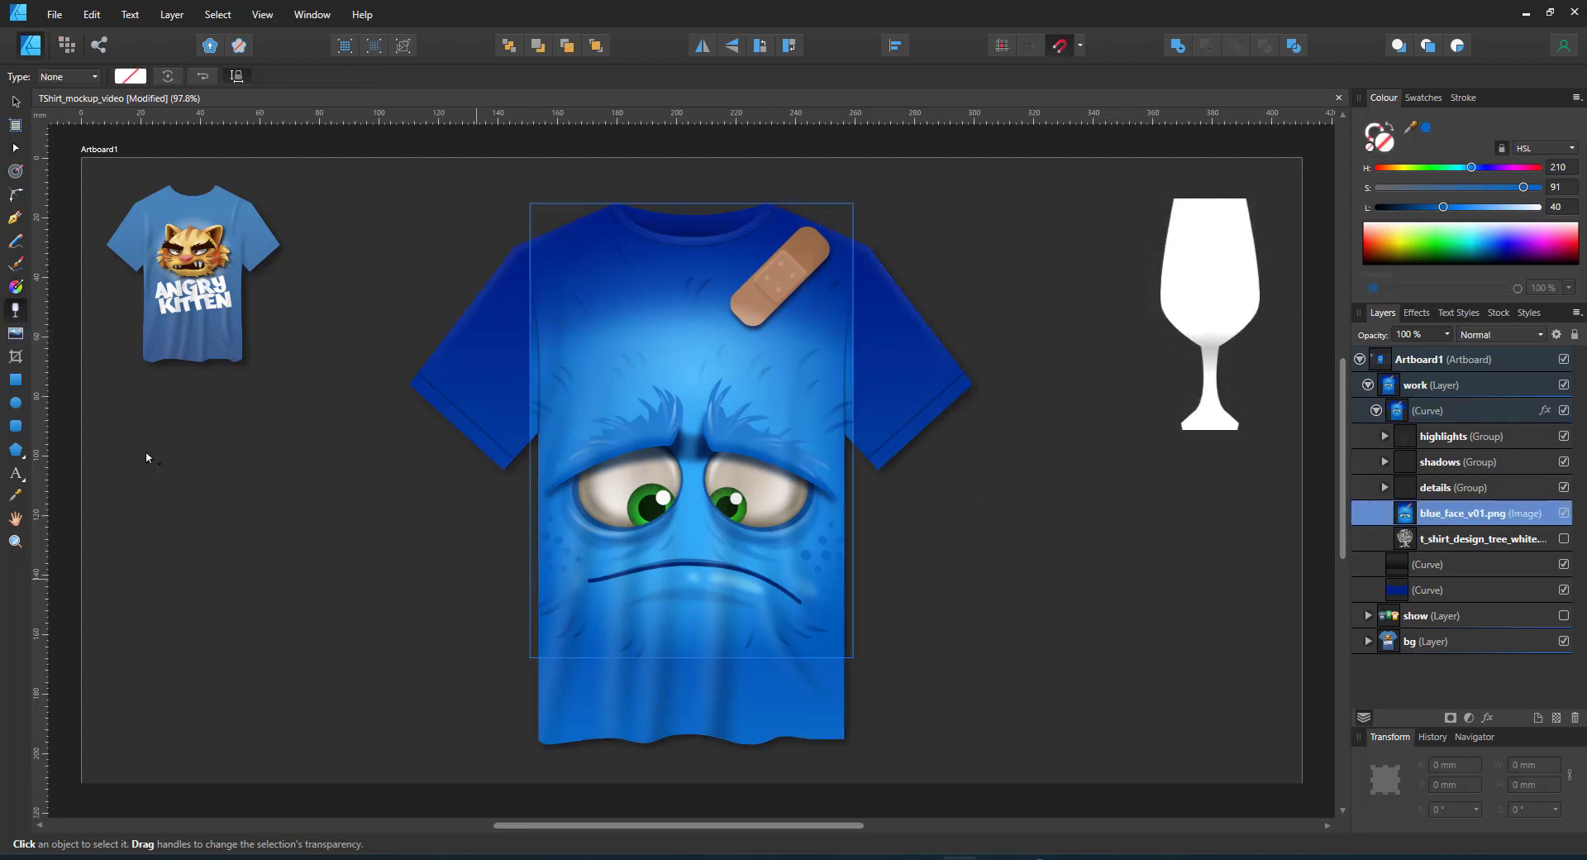
drag(692, 632, 692, 657)
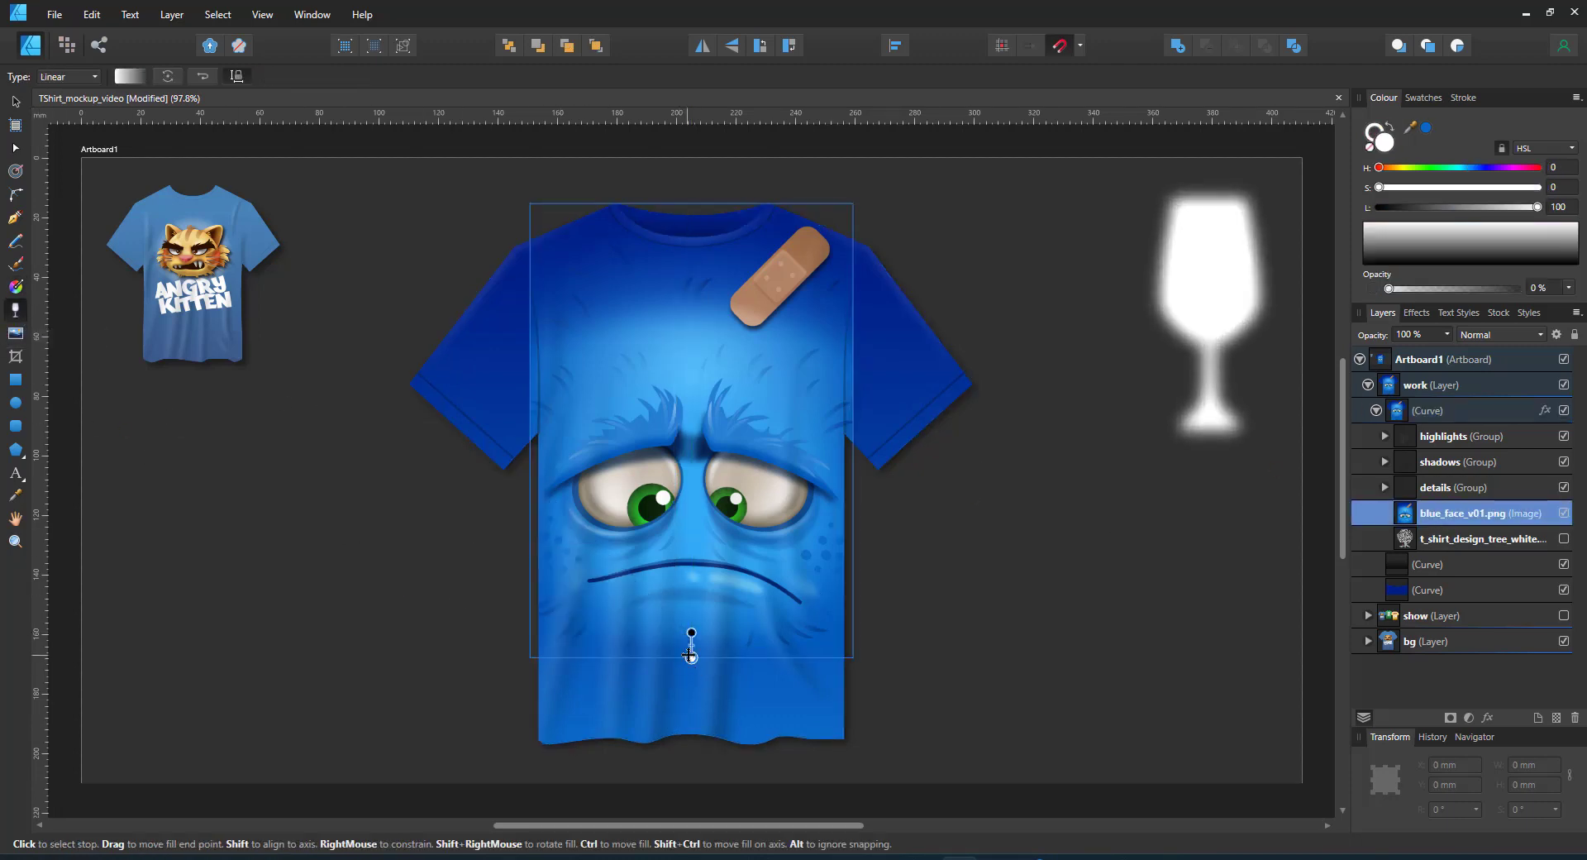
- Draw a closed Pen curve around the right sleeve, following its armhole seam, directly above the blue face image
key(a)
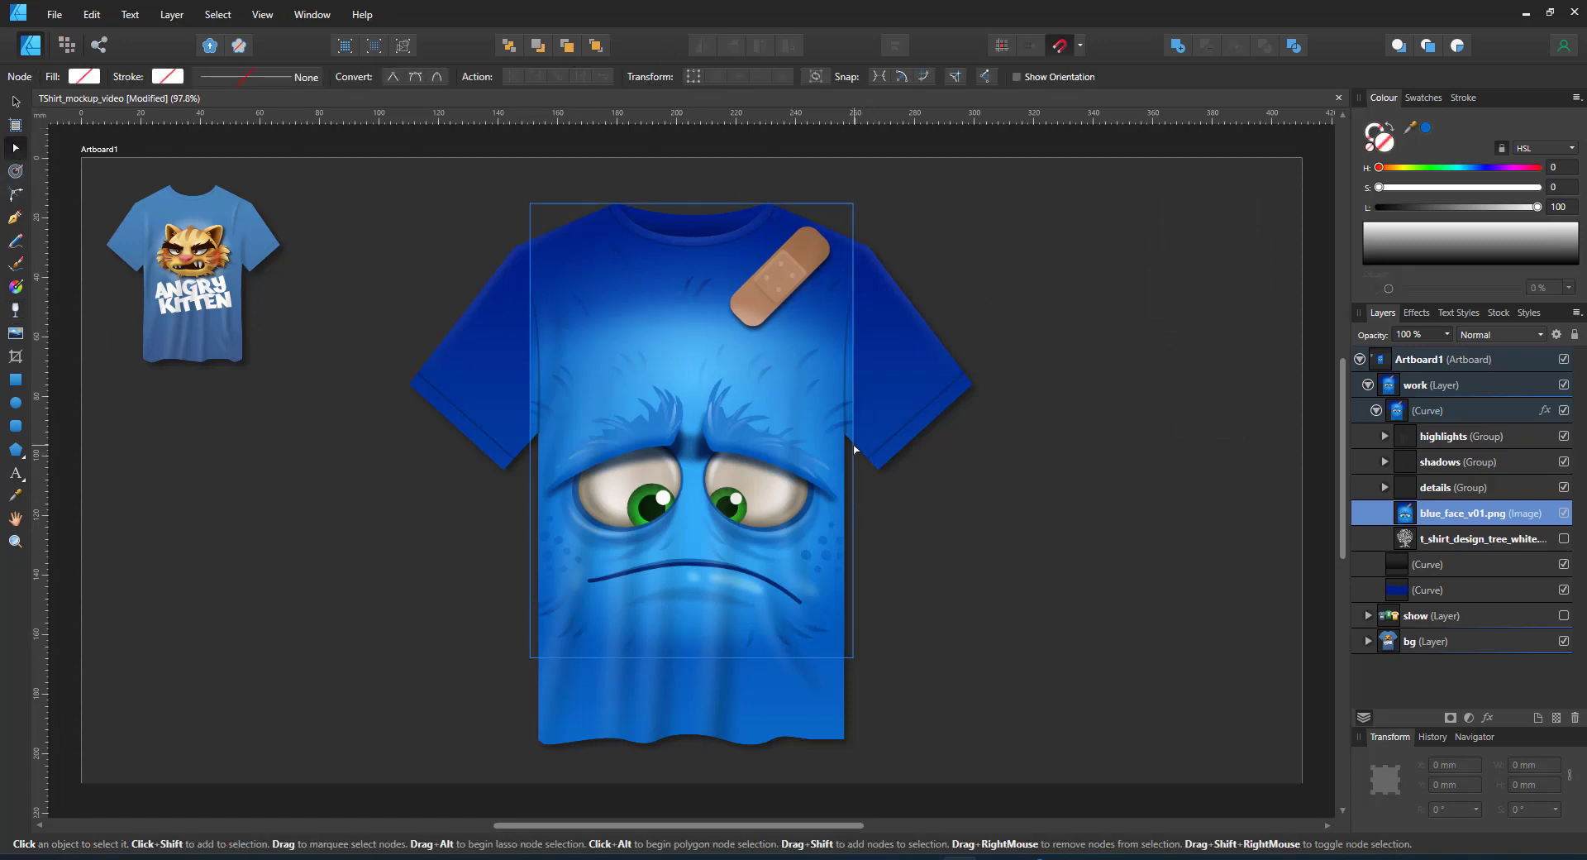
click(876, 460)
click(1372, 514)
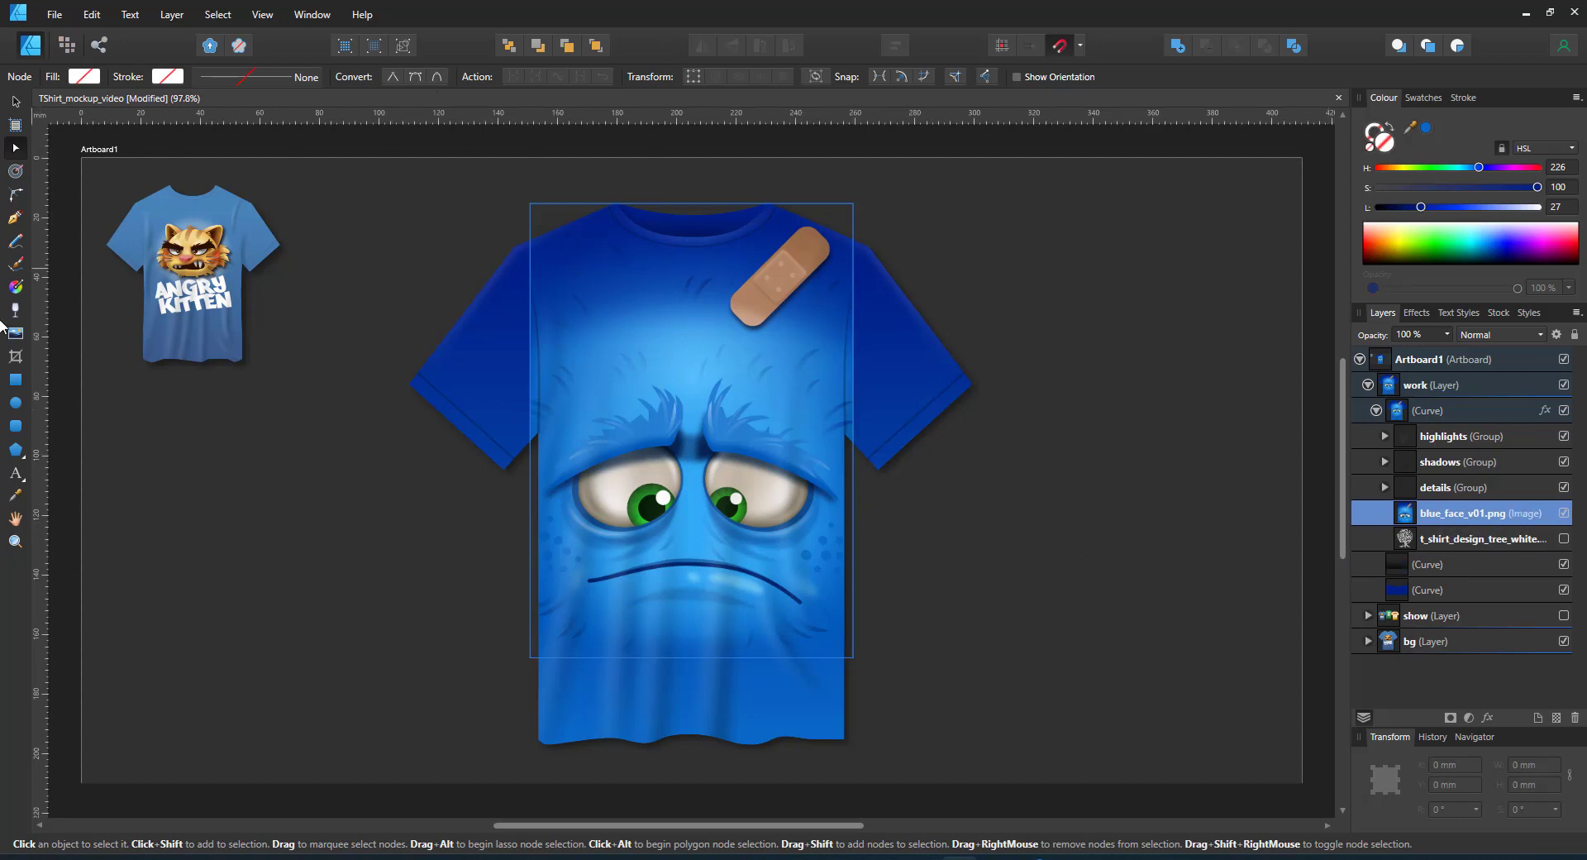
click(15, 193)
click(15, 218)
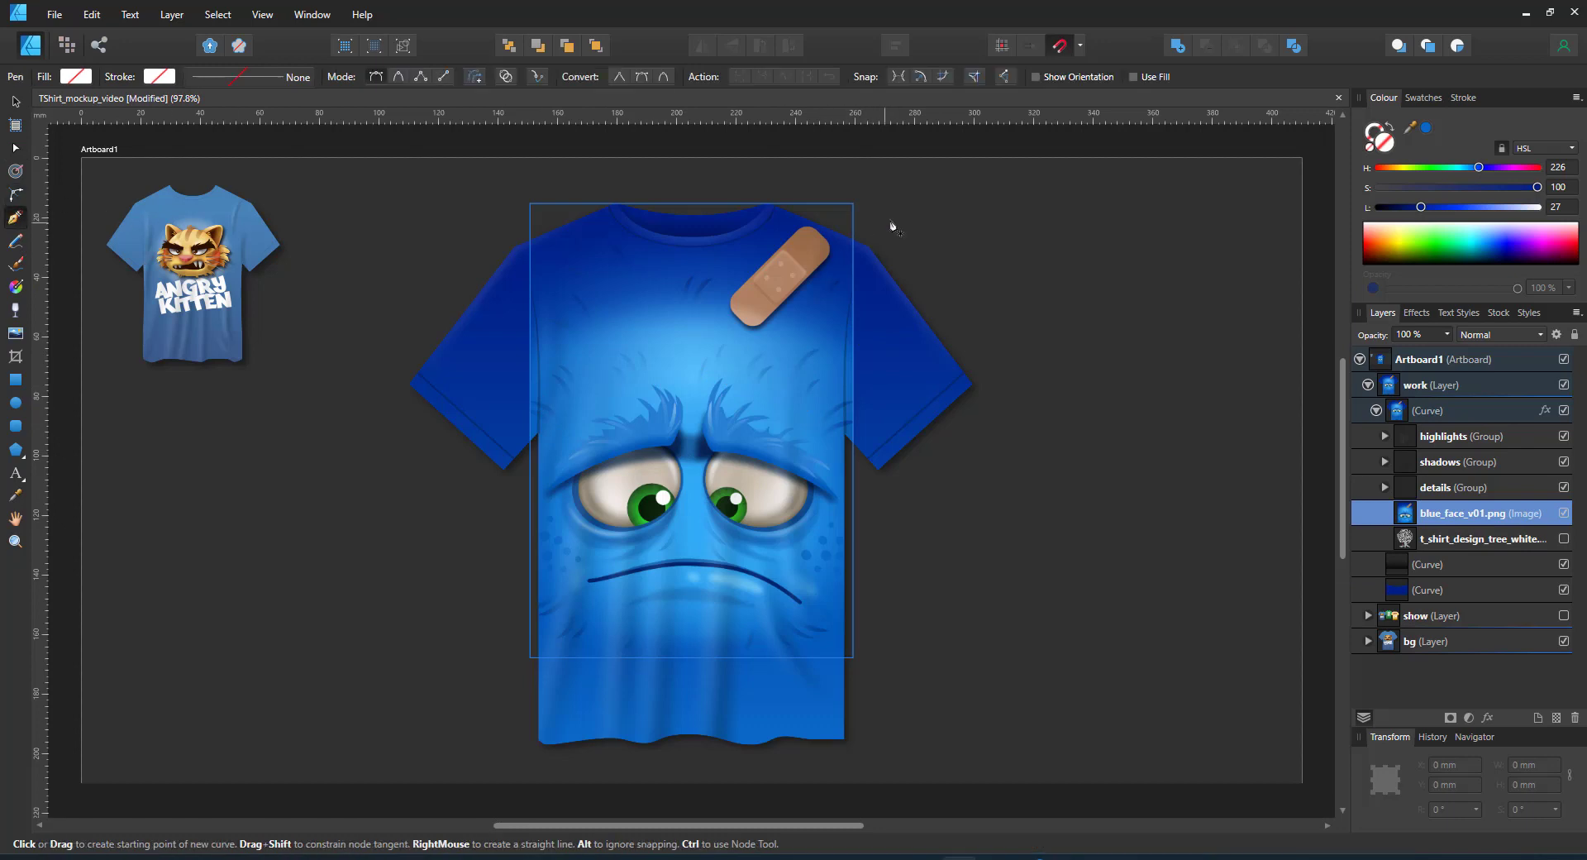
drag(883, 238, 932, 303)
click(990, 392)
click(876, 481)
click(843, 433)
drag(870, 234, 853, 284)
key(a)
key(i)
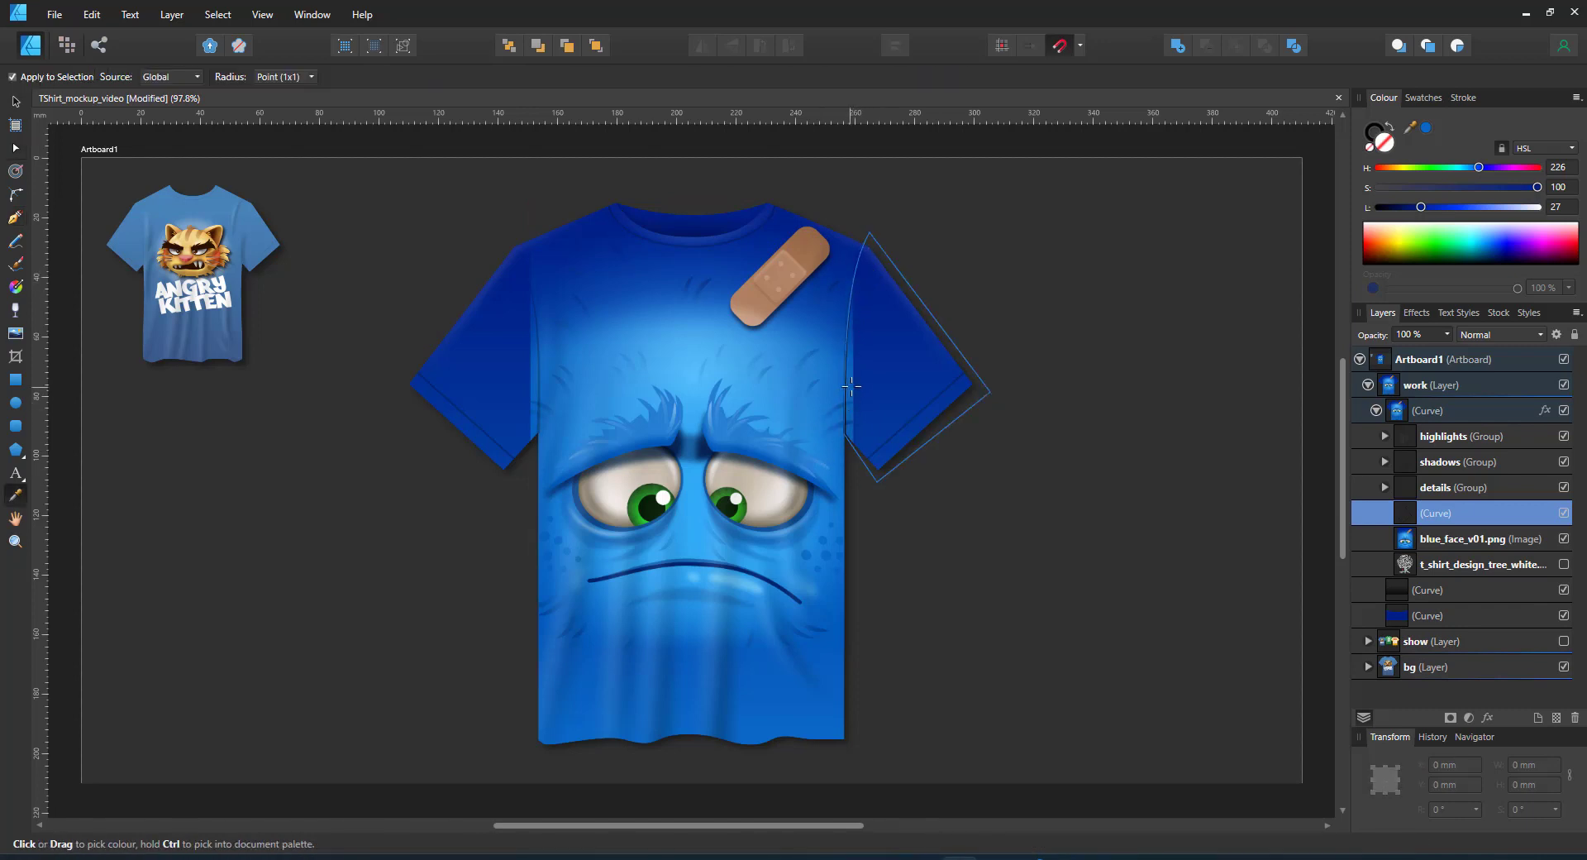
- Fill the closed curve over the right sleeve with blue sampled from the shirt body beside the armhole seam
click(849, 386)
click(15, 309)
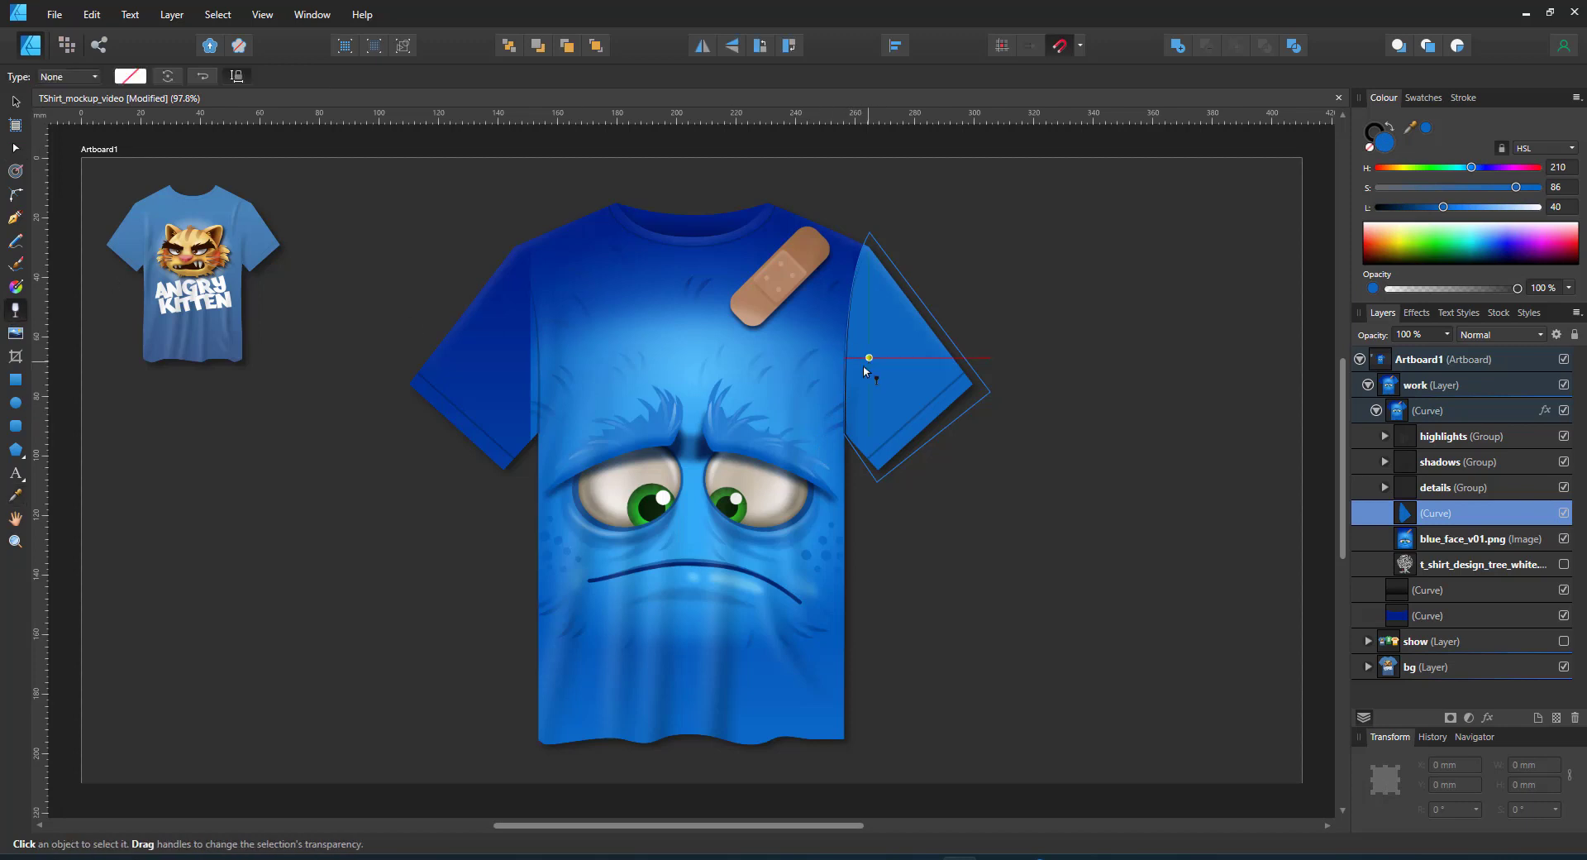
drag(853, 380, 908, 333)
key(ctrl+z)
key(ctrl+z)
key(ctrl+z)
key(ctrl+z)
key(ctrl+z)
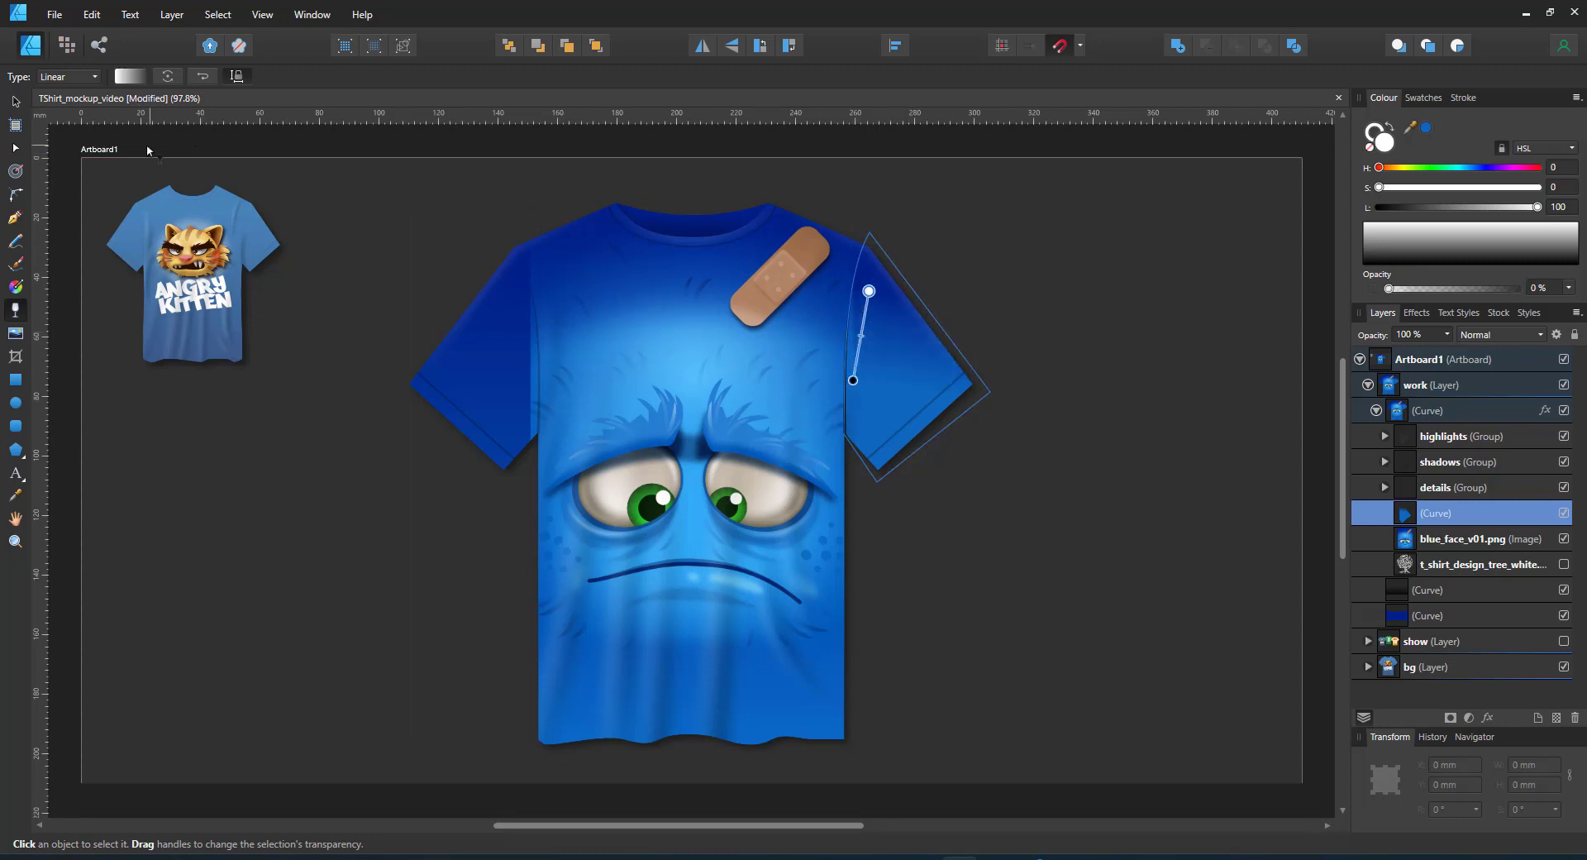
- Give the right sleeve shape a linear gradient from its blue up to dark blue HSL 224, 100, 28 sampled from the shirt's shoulder
click(15, 287)
drag(870, 412, 901, 345)
mouse_move(1410, 127)
mouse_down()
mouse_move(980, 253)
mouse_move(841, 256)
mouse_up()
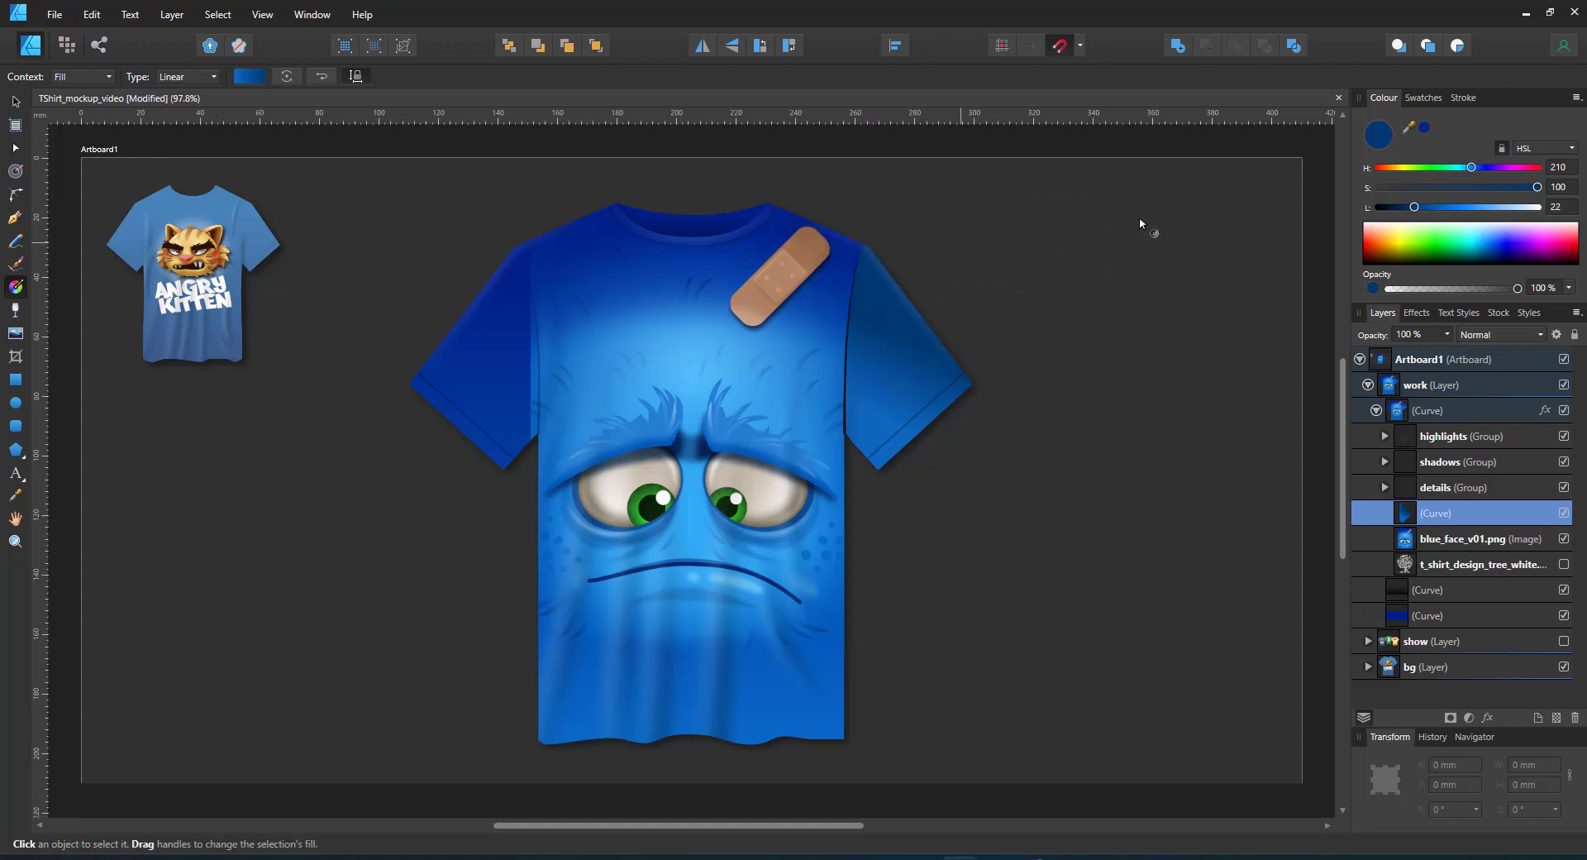
click(1424, 130)
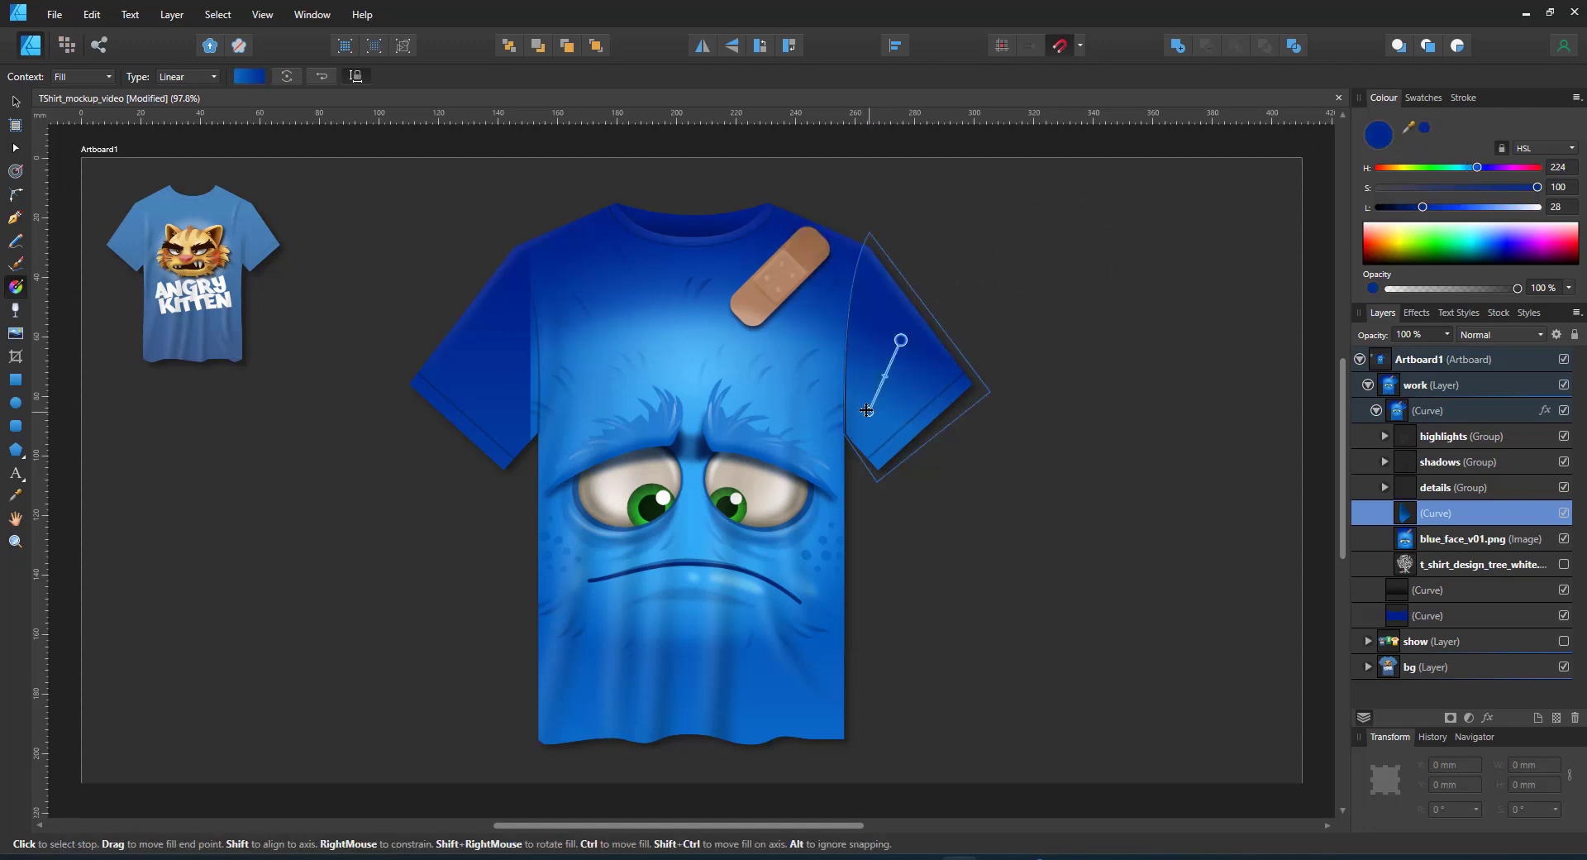
mouse_move(901, 340)
mouse_down()
mouse_move(868, 381)
mouse_move(891, 315)
mouse_up()
key(ctrl+z)
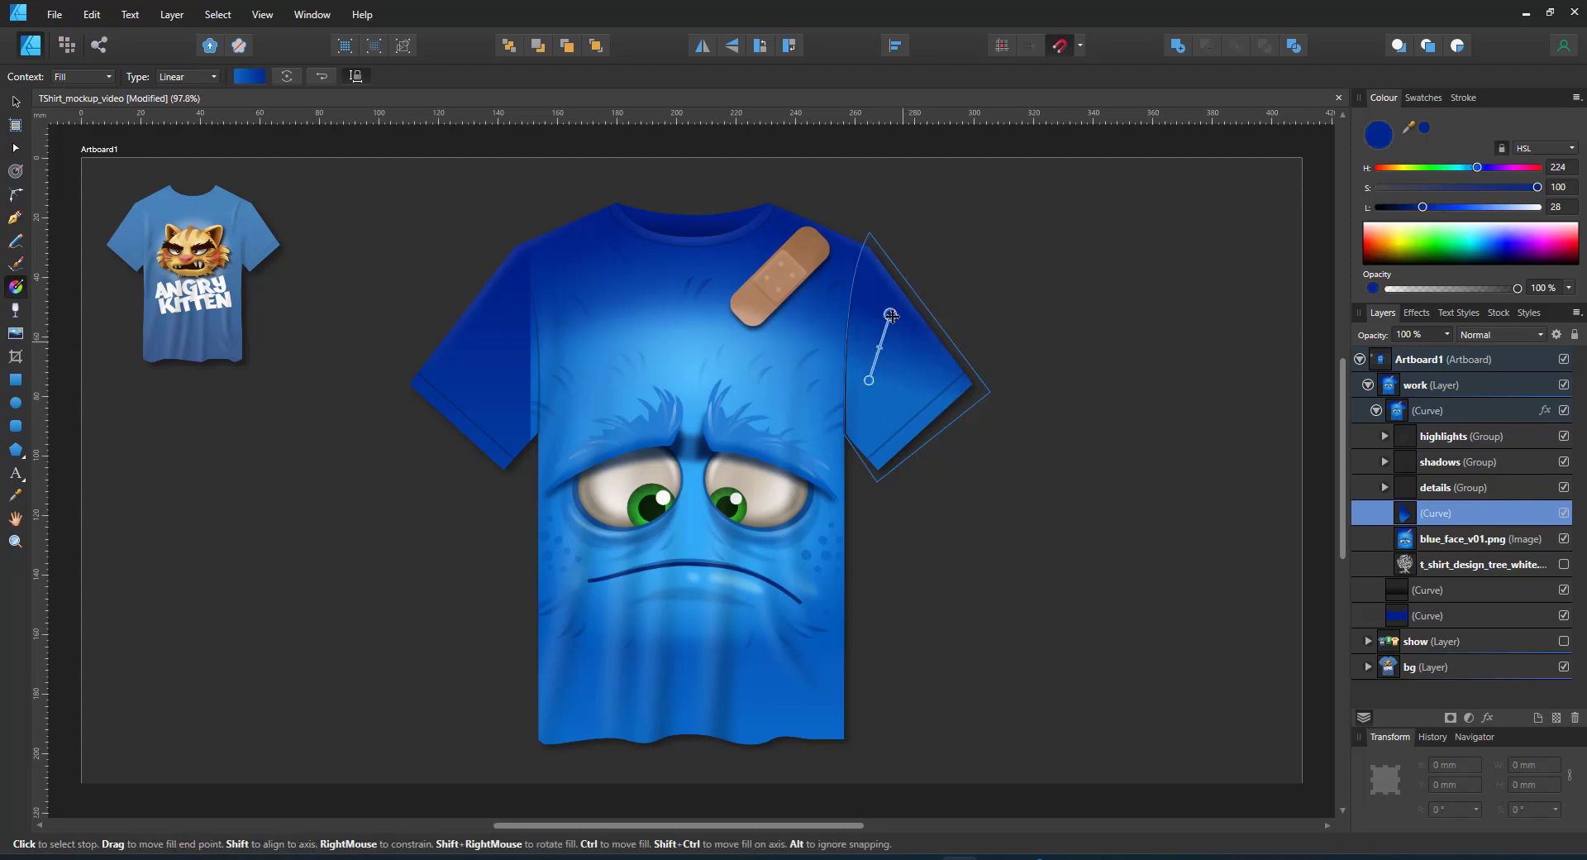
- Duplicate the gradient sleeve shape, flip the copy horizontally and place it over the left sleeve
click(14, 101)
key(ctrl+j)
click(702, 46)
drag(938, 361, 486, 362)
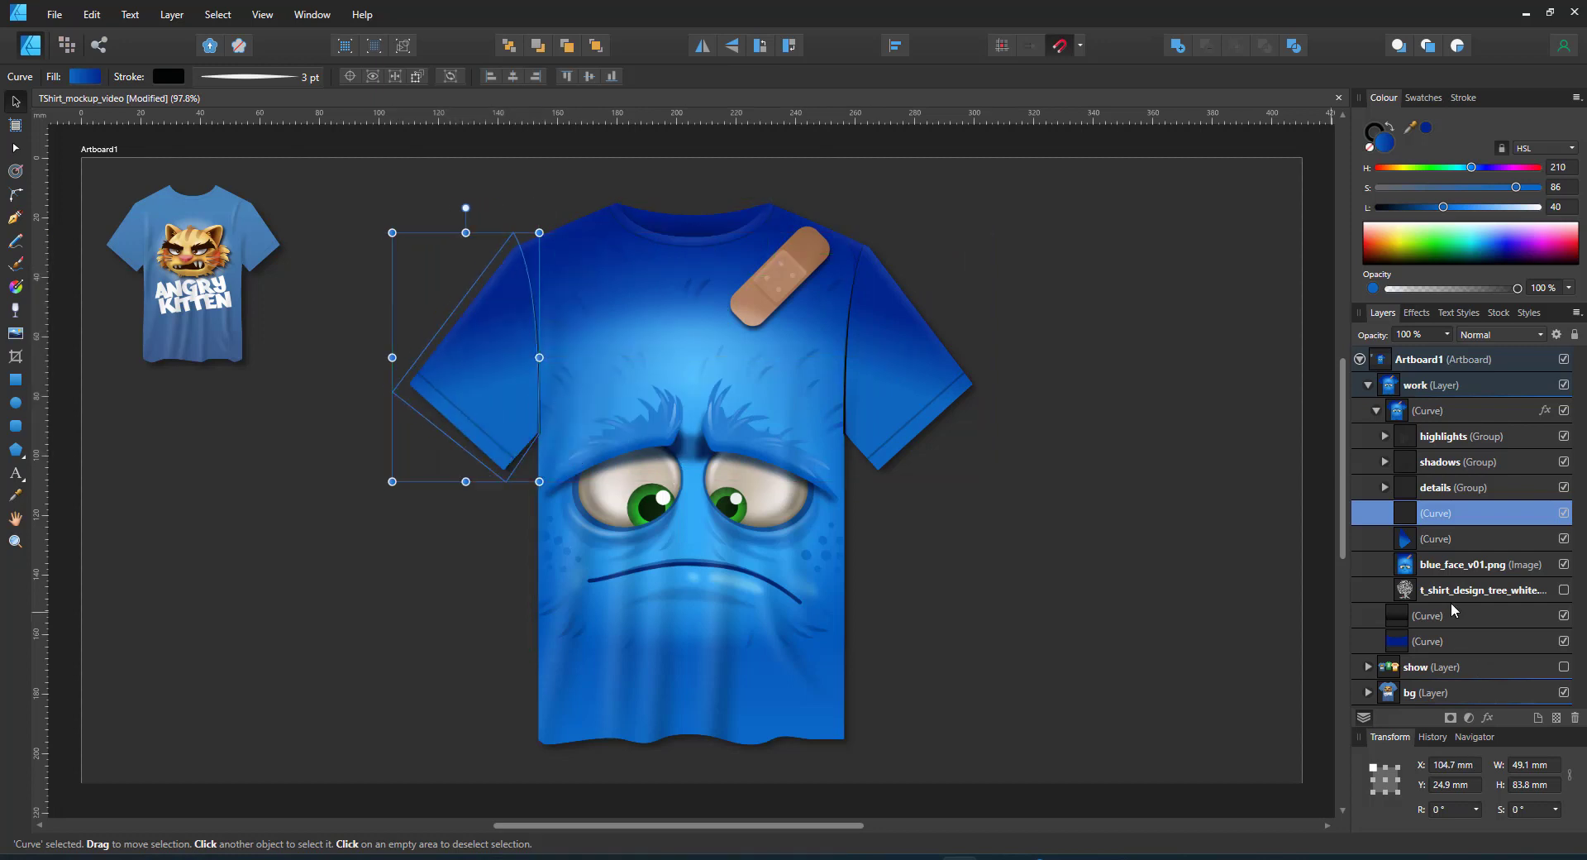
shift+click(1440, 538)
click(1148, 453)
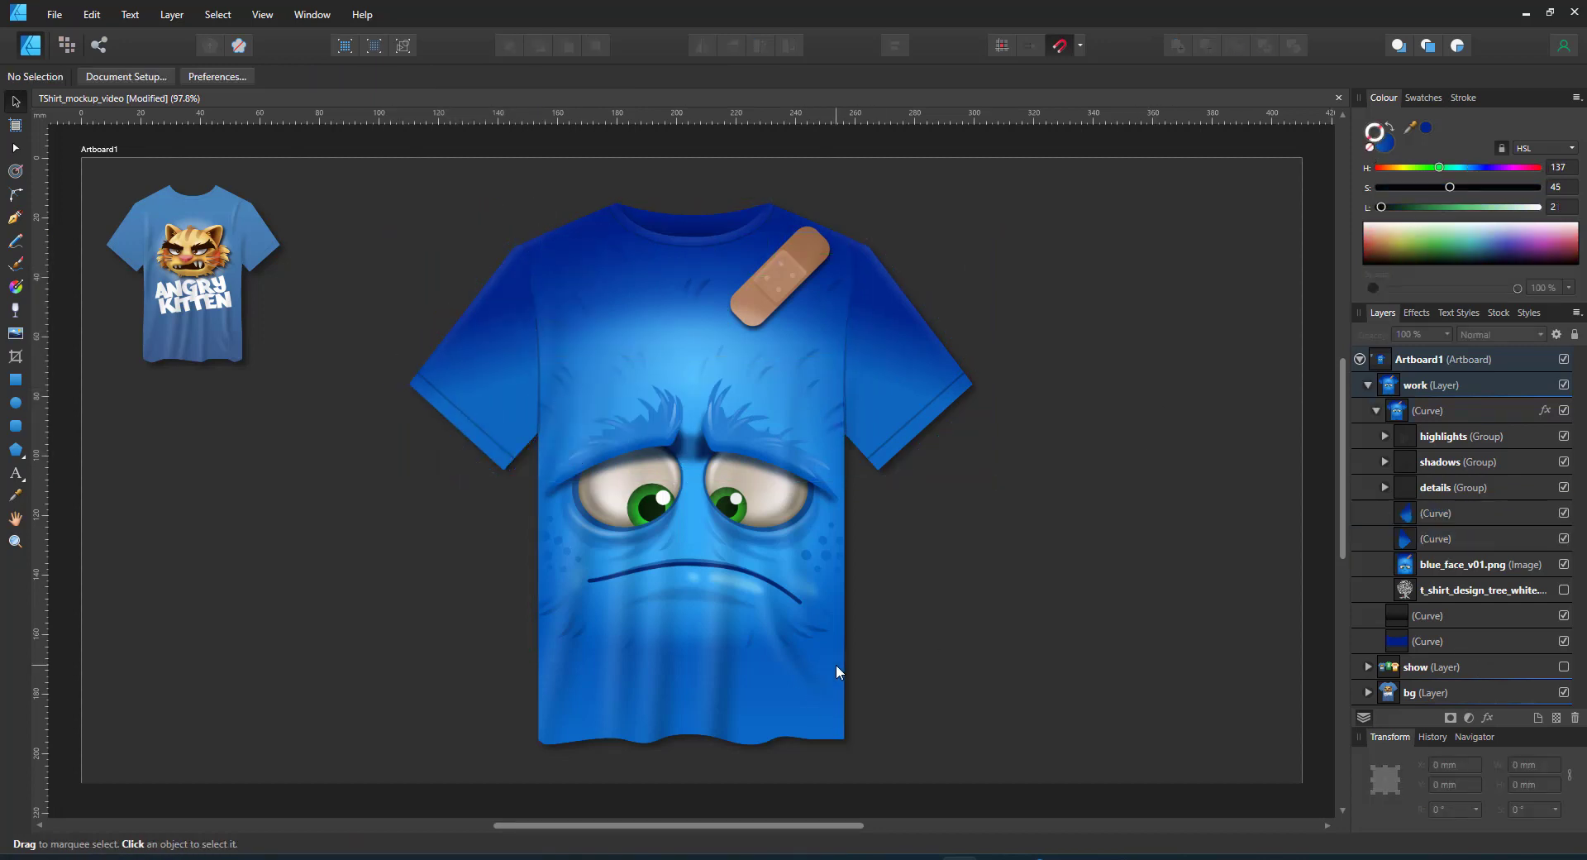
click(1480, 564)
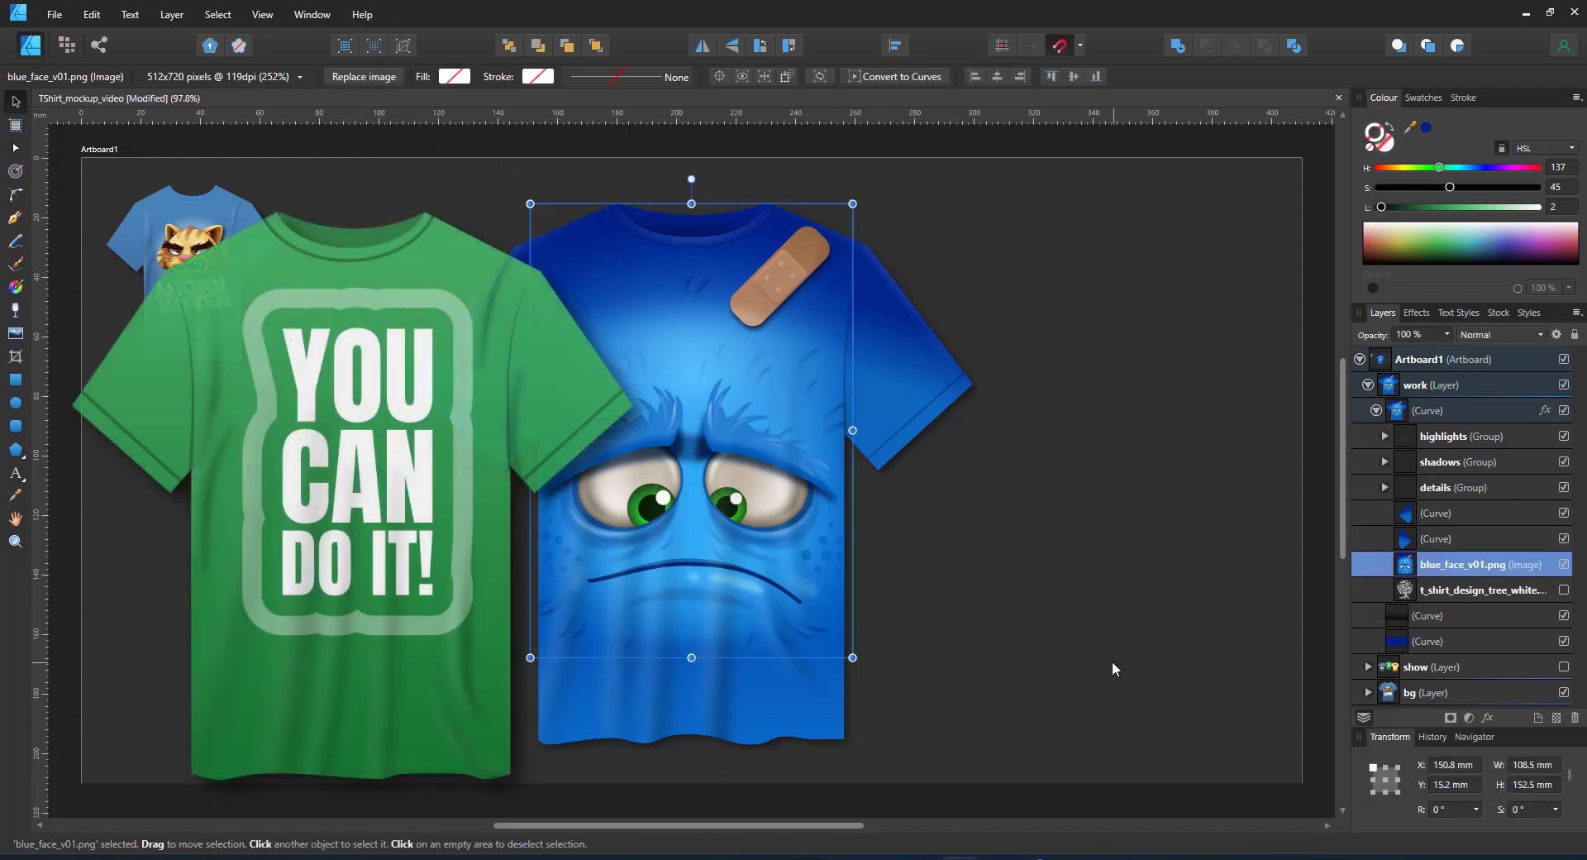
click(1098, 649)
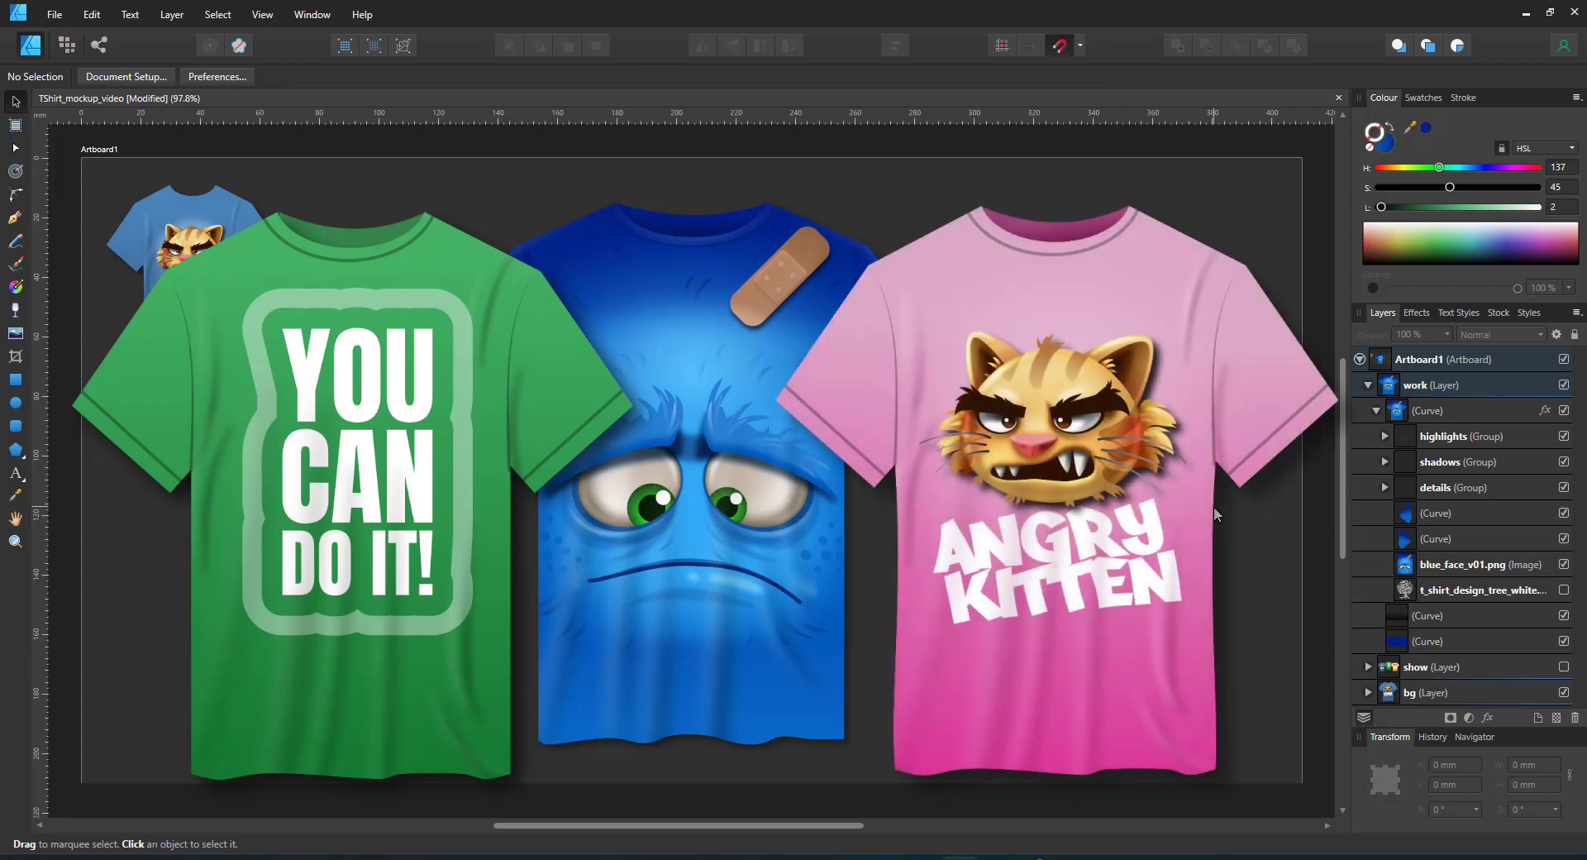